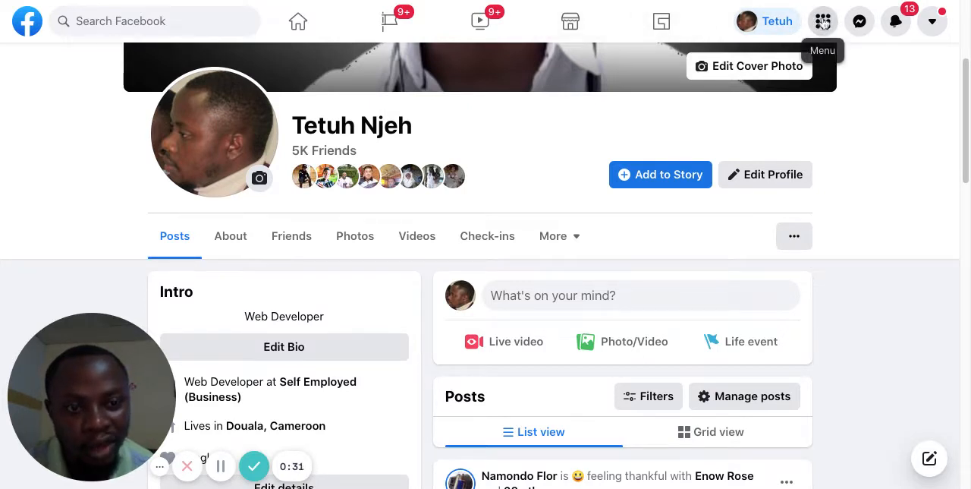
Step: Open Ads Manager from Facebook's list of professional tools
{"action": "left_click", "coordinate": [824, 23]}
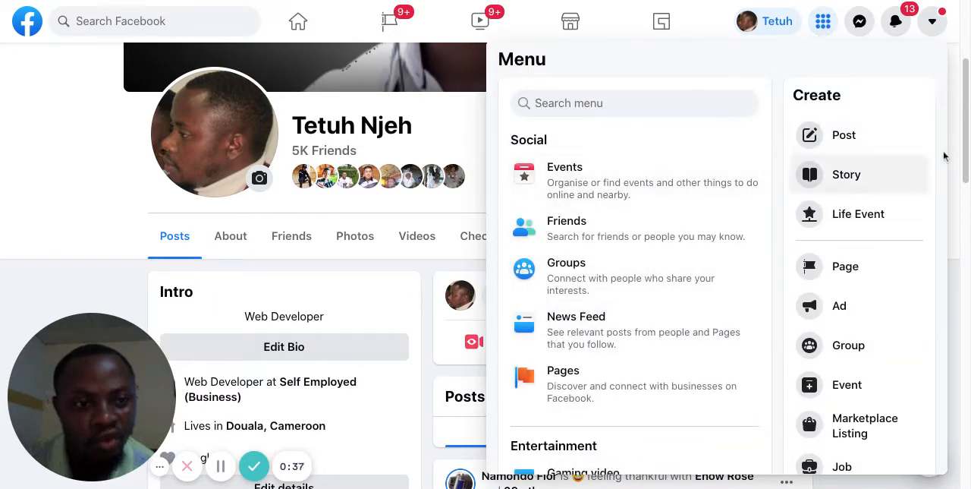
{"action": "scroll", "coordinate": [943, 156], "scroll_direction": "down", "scroll_amount": 10}
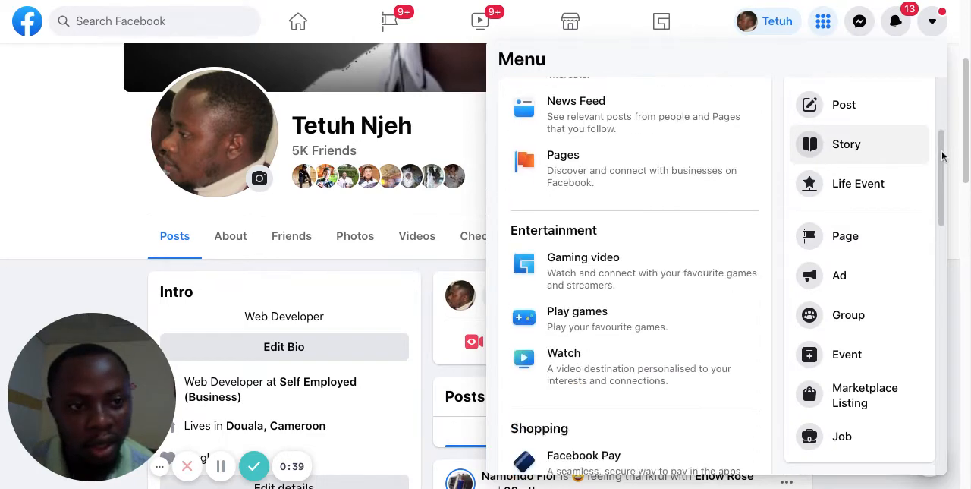
{"action": "scroll", "coordinate": [857, 159], "scroll_direction": "down", "scroll_amount": 4}
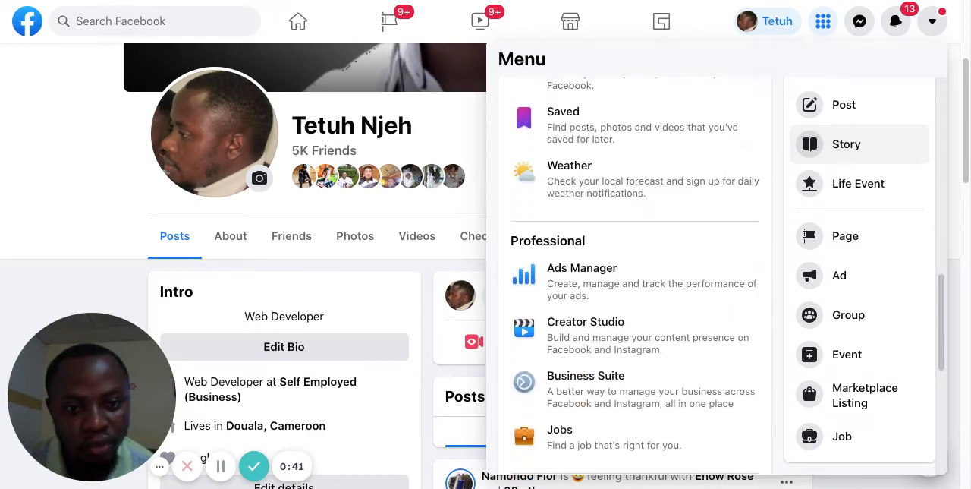
{"action": "scroll", "coordinate": [857, 159], "scroll_direction": "up", "scroll_amount": 2}
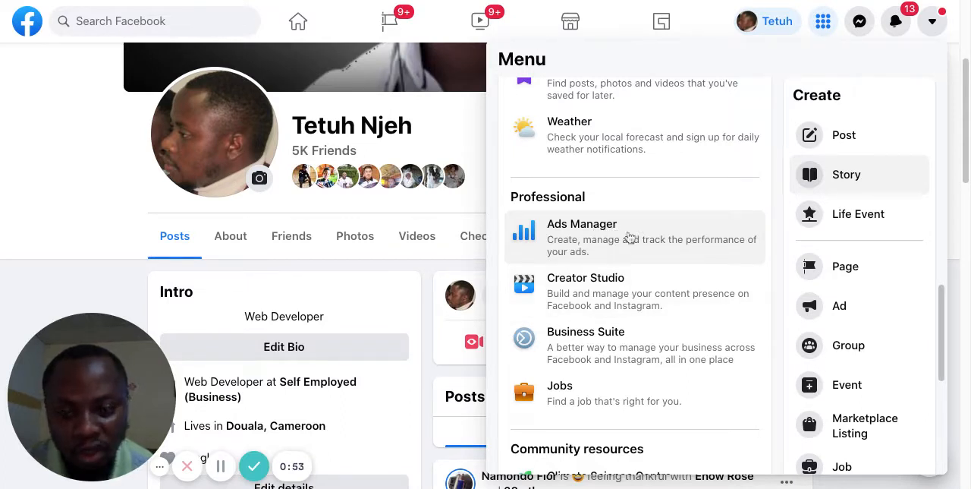
{"action": "left_click", "coordinate": [564, 236]}
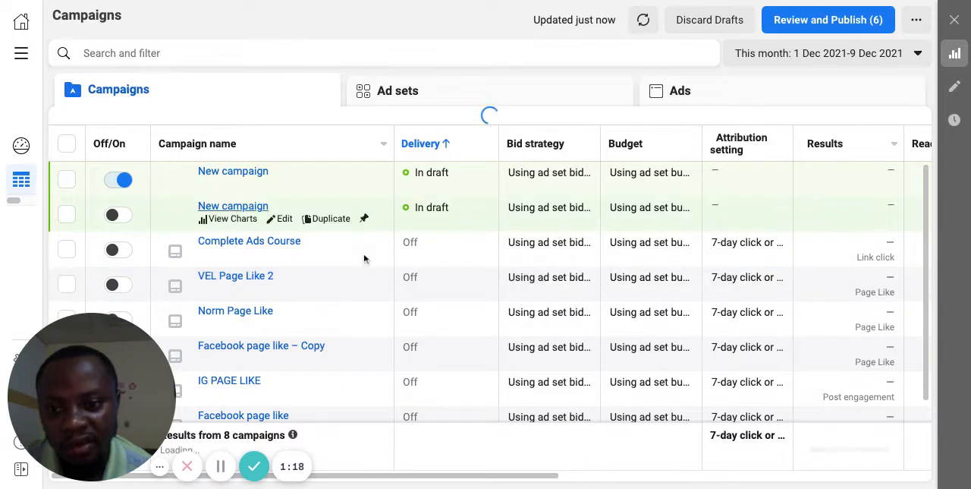
Step: Turn off the first draft campaign in the campaigns table and clear its row selection
{"action": "scroll", "coordinate": [364, 258], "scroll_direction": "down", "scroll_amount": 1}
{"action": "scroll", "coordinate": [363, 259], "scroll_direction": "up", "scroll_amount": 1}
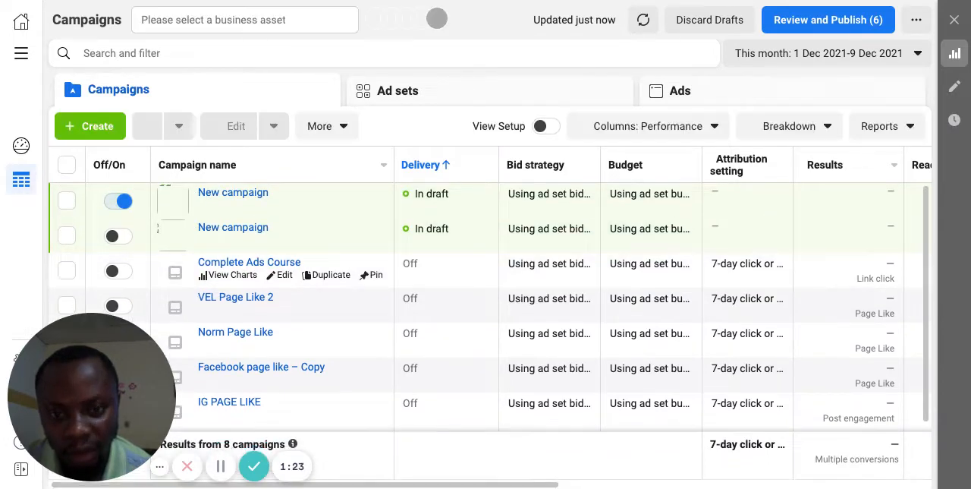
{"action": "scroll", "coordinate": [364, 254], "scroll_direction": "down", "scroll_amount": 1}
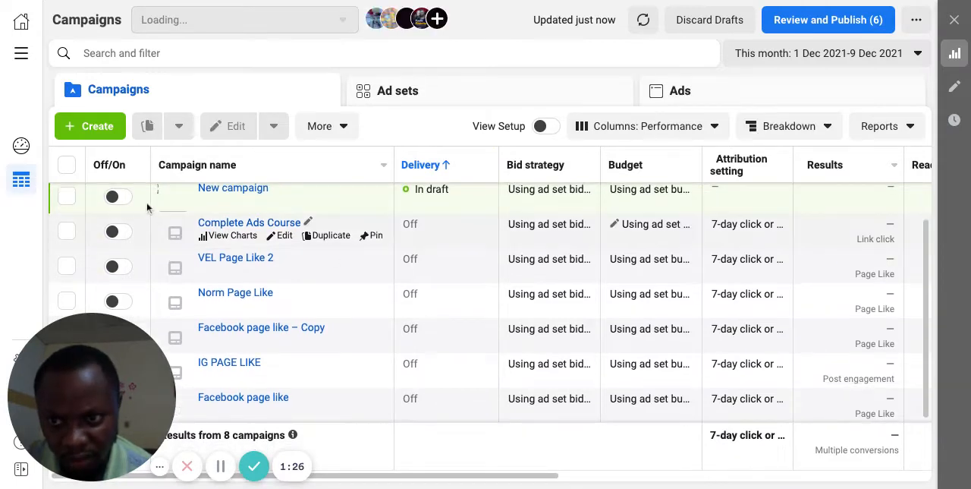
{"action": "scroll", "coordinate": [323, 252], "scroll_direction": "up", "scroll_amount": 1}
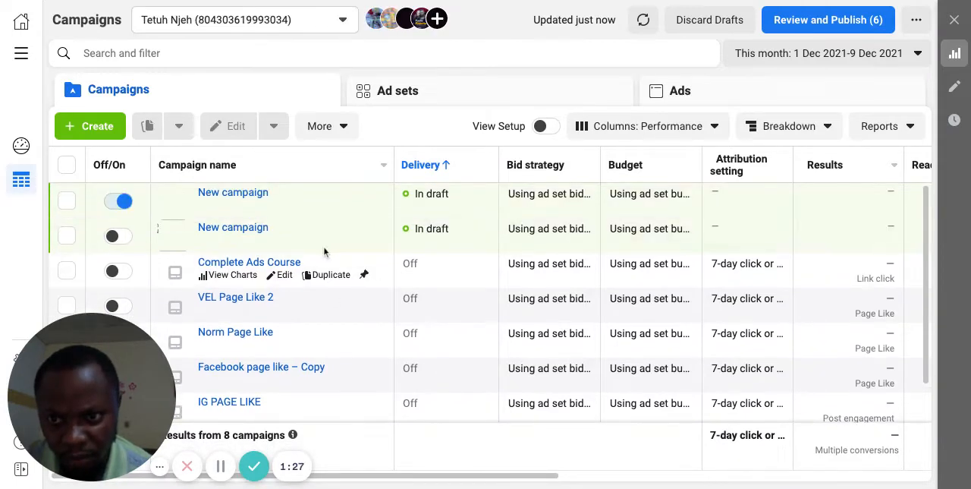
{"action": "left_click", "coordinate": [120, 201]}
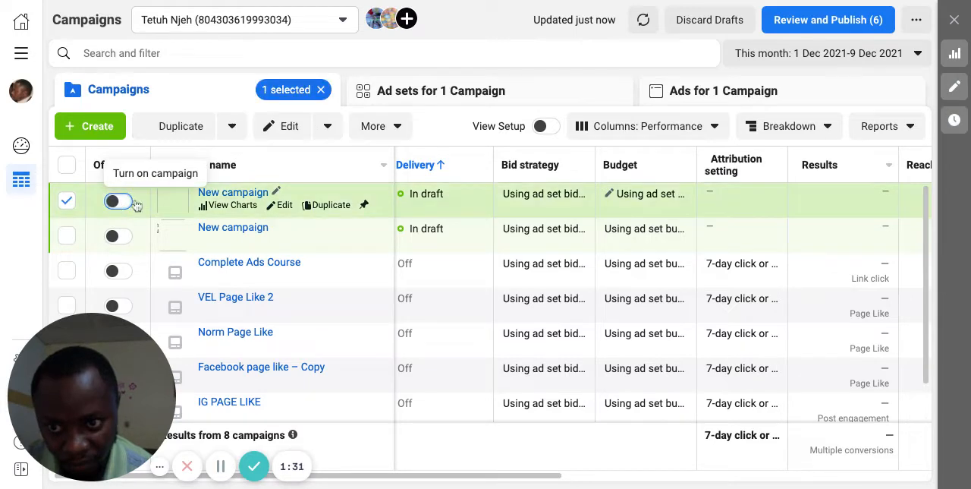
{"action": "left_click", "coordinate": [67, 200]}
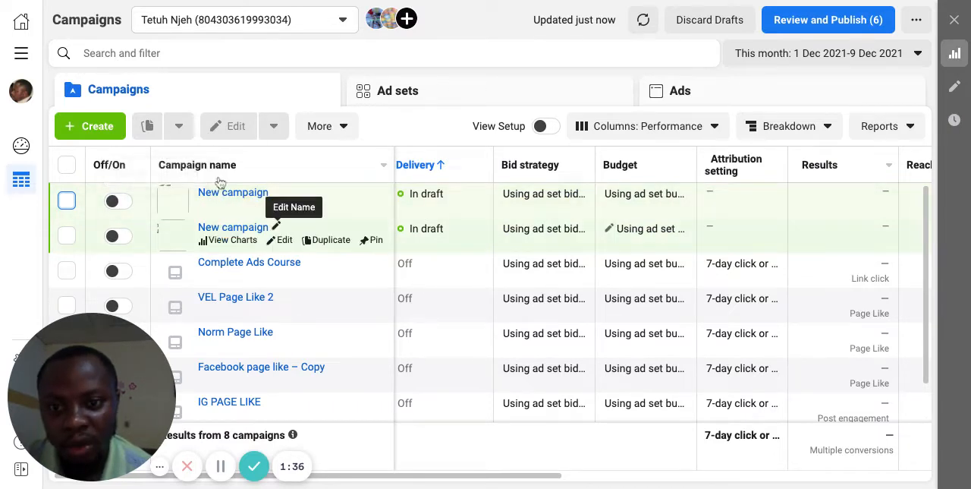
Step: Look through the list of all business tools and open the ad account's Billing page
{"action": "left_click", "coordinate": [21, 55]}
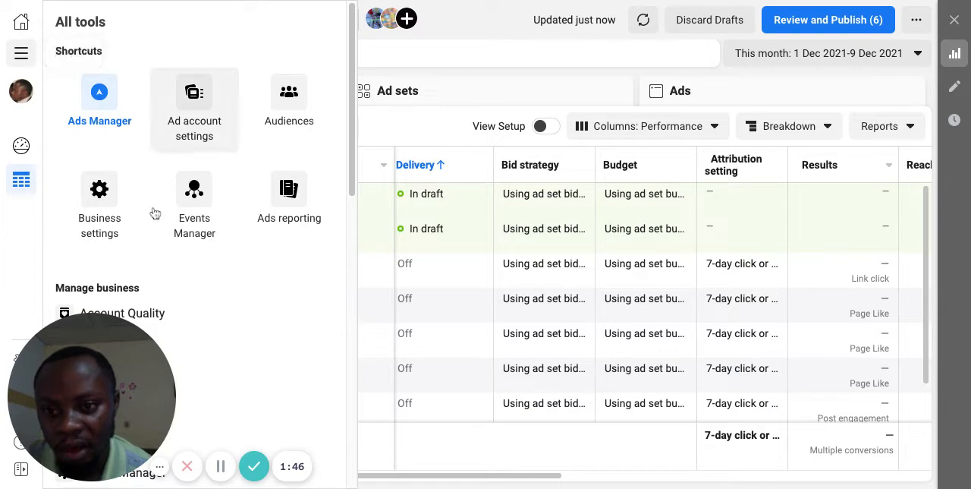
{"action": "left_click_drag", "start_coordinate": [73, 351], "coordinate": [732, 347]}
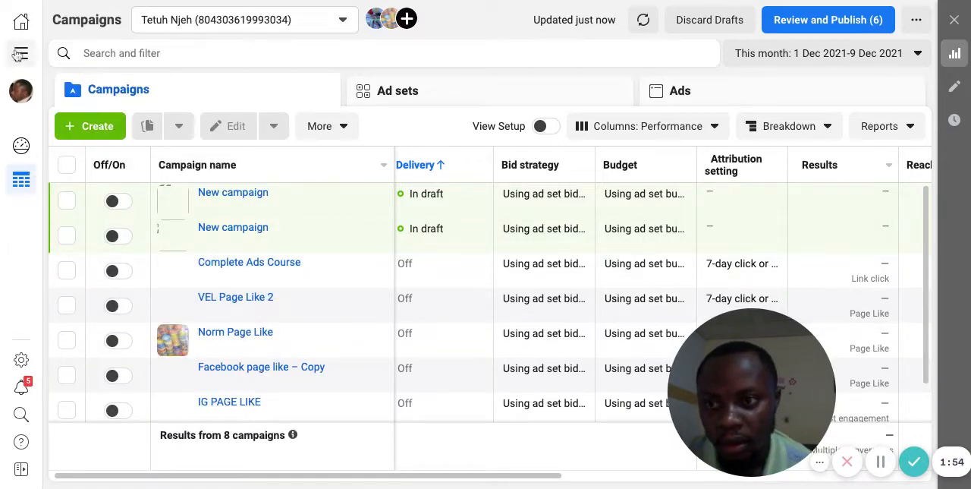
{"action": "mouse_move", "coordinate": [20, 57]}
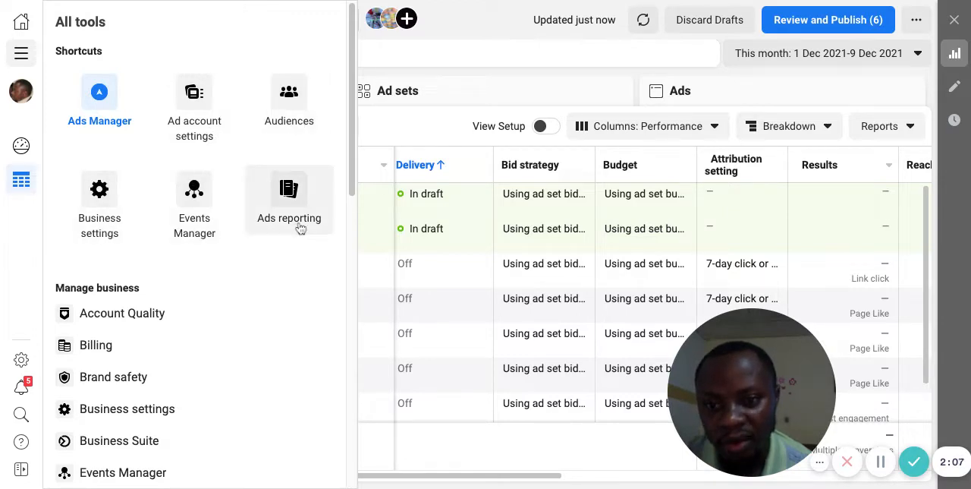
{"action": "scroll", "coordinate": [161, 364], "scroll_direction": "down", "scroll_amount": 2}
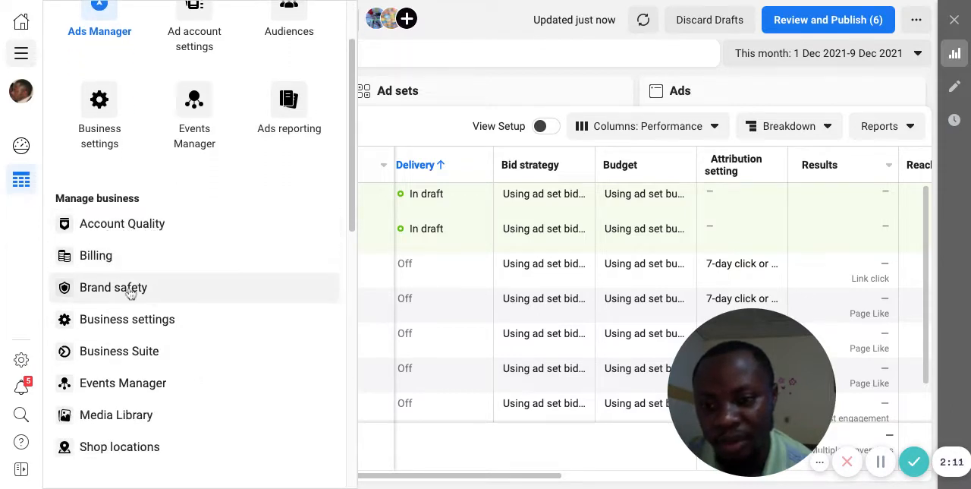
{"action": "scroll", "coordinate": [284, 235], "scroll_direction": "up", "scroll_amount": 1}
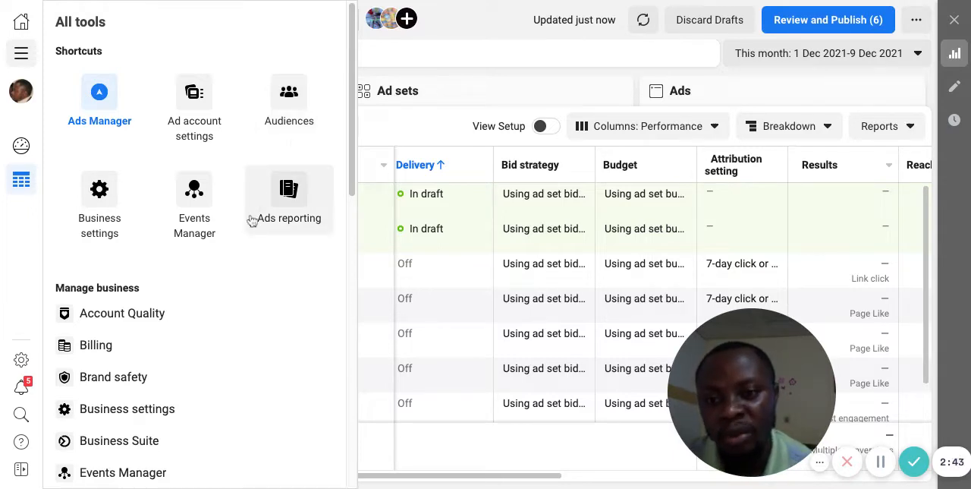
{"action": "scroll", "coordinate": [225, 326], "scroll_direction": "down", "scroll_amount": 2}
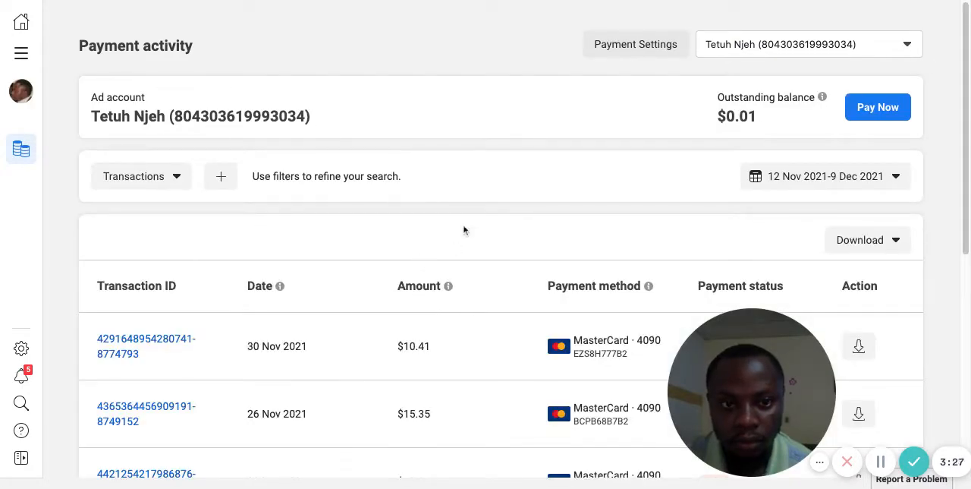
Step: Examine the ad account's payment activity, including each transaction's date, amount, payment method and status
{"action": "scroll", "coordinate": [463, 230], "scroll_direction": "down", "scroll_amount": 3}
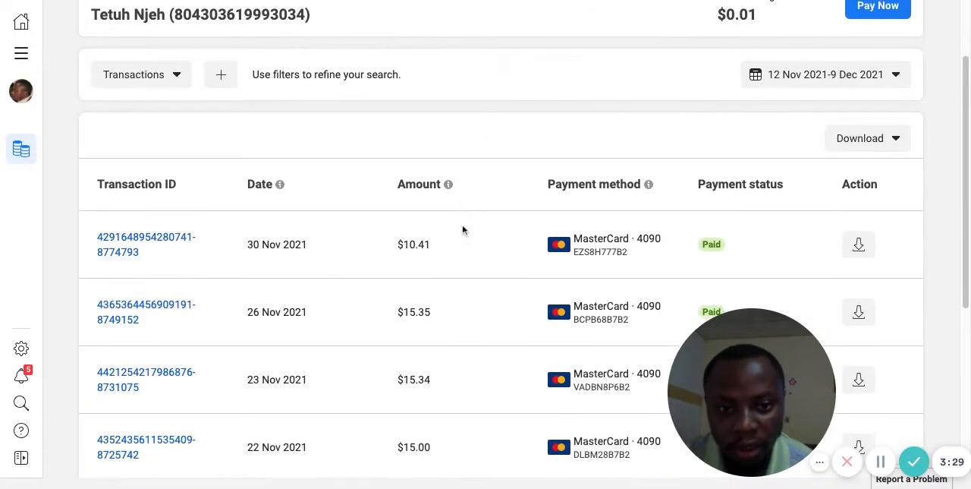
{"action": "scroll", "coordinate": [485, 239], "scroll_direction": "down", "scroll_amount": 3}
{"action": "scroll", "coordinate": [501, 243], "scroll_direction": "down", "scroll_amount": 2}
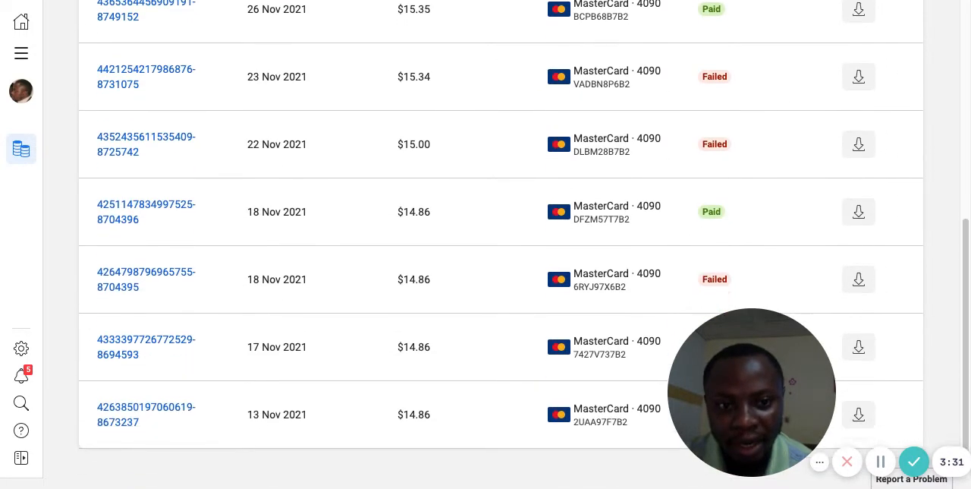
{"action": "scroll", "coordinate": [500, 243], "scroll_direction": "up", "scroll_amount": 4}
{"action": "scroll", "coordinate": [501, 243], "scroll_direction": "up", "scroll_amount": 1}
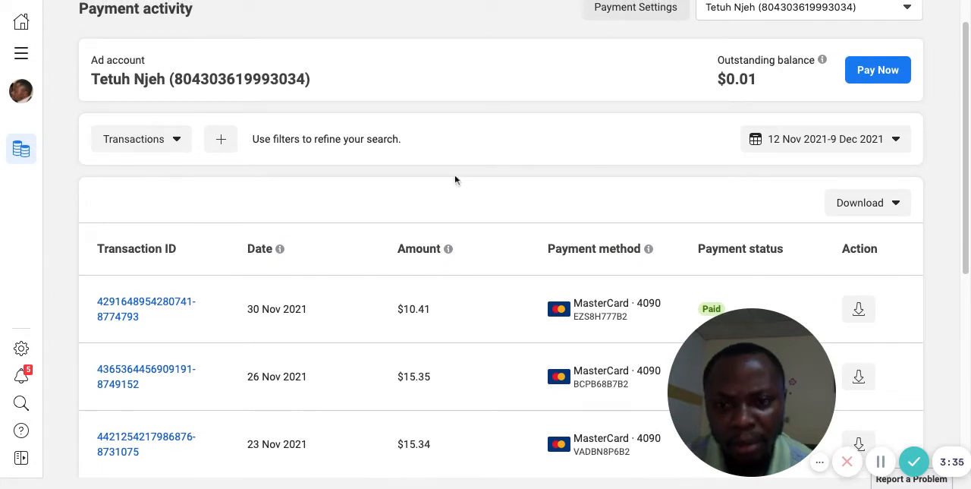
{"action": "scroll", "coordinate": [449, 114], "scroll_direction": "up", "scroll_amount": 1}
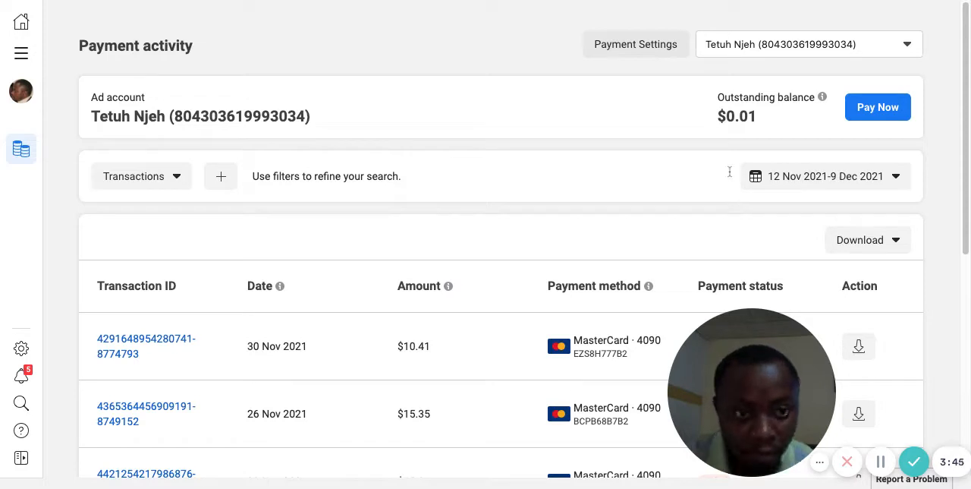
Step: Open the ad account's payment settings and review the ad credits, payment methods and recent payment activity
{"action": "left_click", "coordinate": [624, 53]}
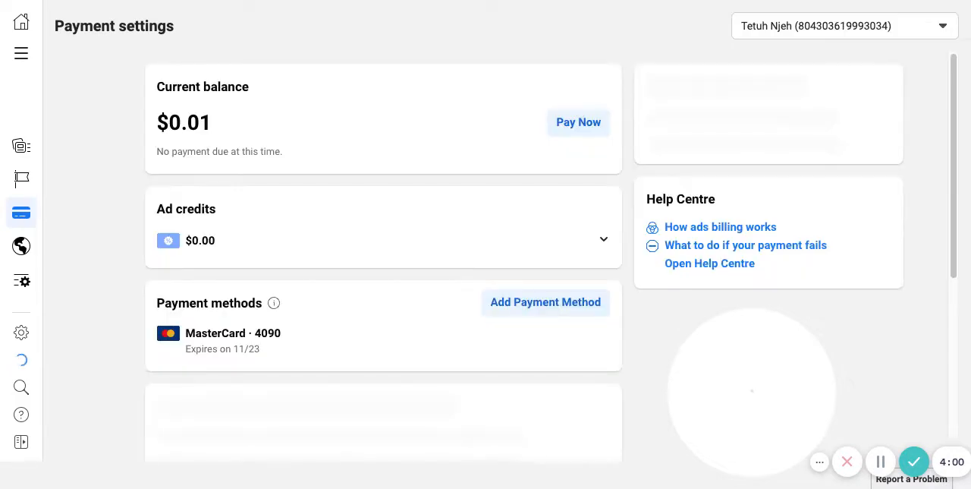
{"action": "scroll", "coordinate": [518, 280], "scroll_direction": "down", "scroll_amount": 3}
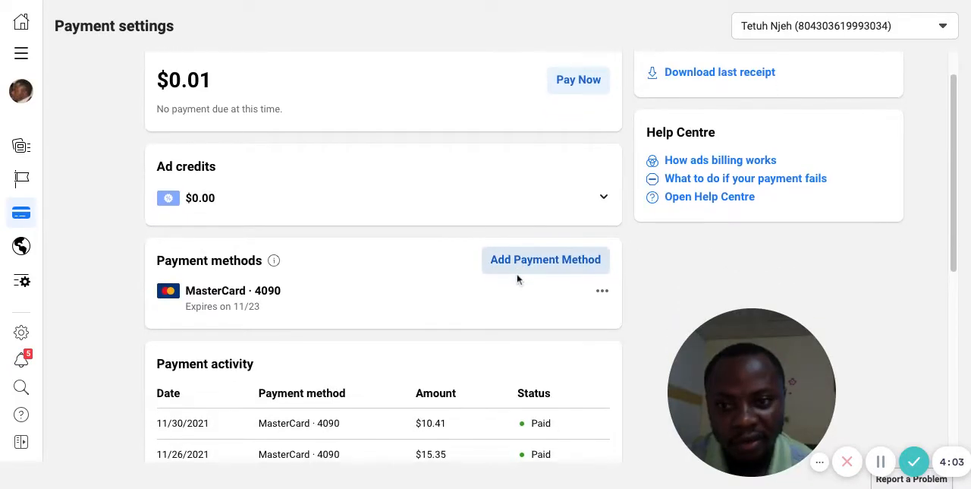
{"action": "scroll", "coordinate": [328, 225], "scroll_direction": "up", "scroll_amount": 1}
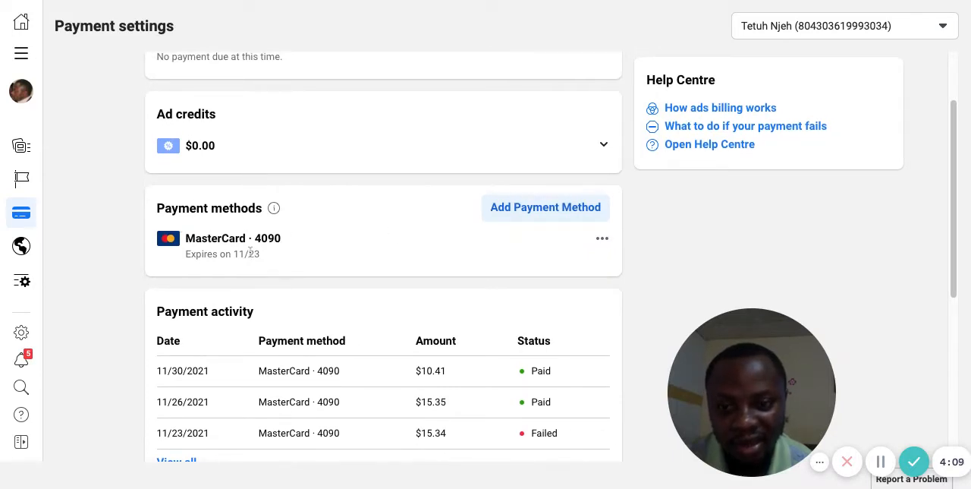
{"action": "scroll", "coordinate": [475, 225], "scroll_direction": "up", "scroll_amount": 1}
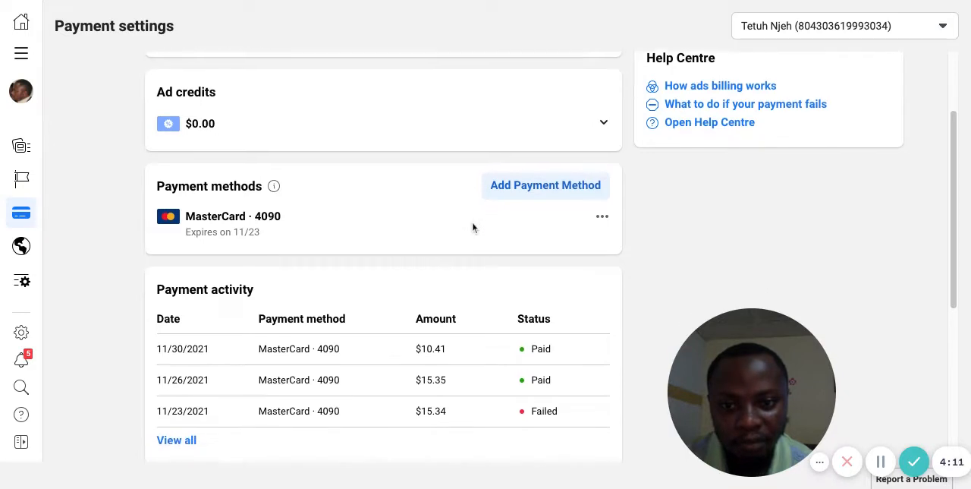
{"action": "scroll", "coordinate": [473, 226], "scroll_direction": "down", "scroll_amount": 1}
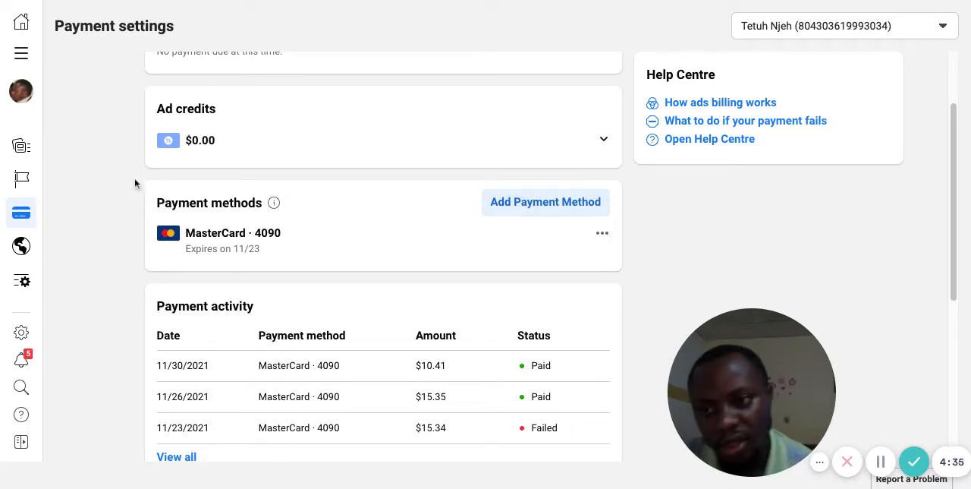
Step: Open the Audiences tool and start creating a Custom Audience
{"action": "left_click", "coordinate": [21, 55]}
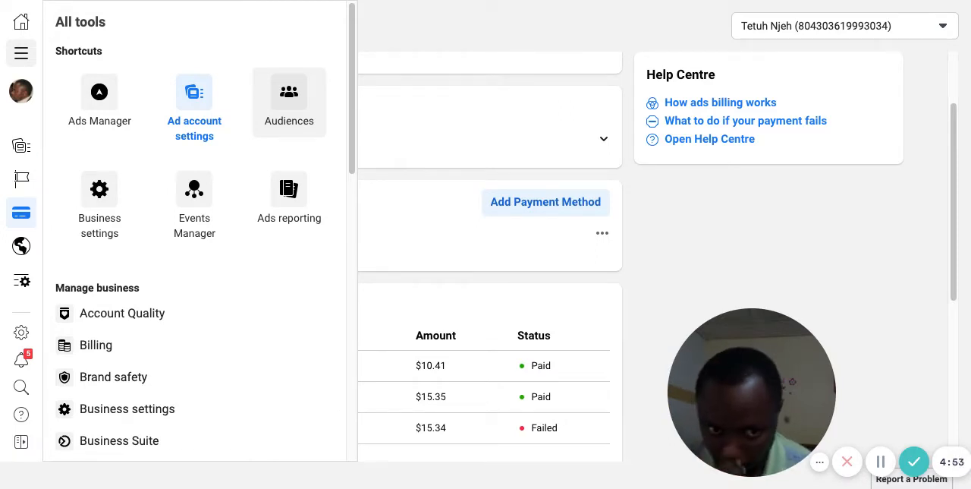
{"action": "left_click", "coordinate": [289, 103]}
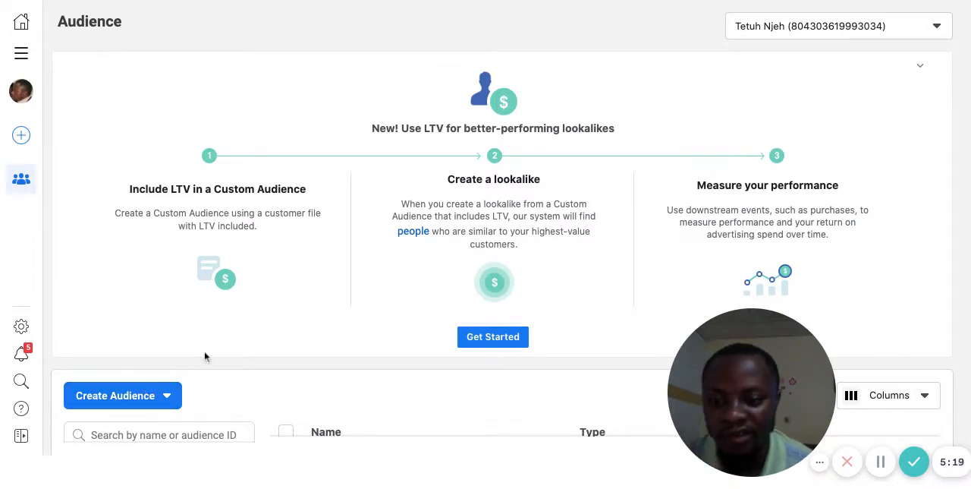
{"action": "left_click", "coordinate": [167, 400]}
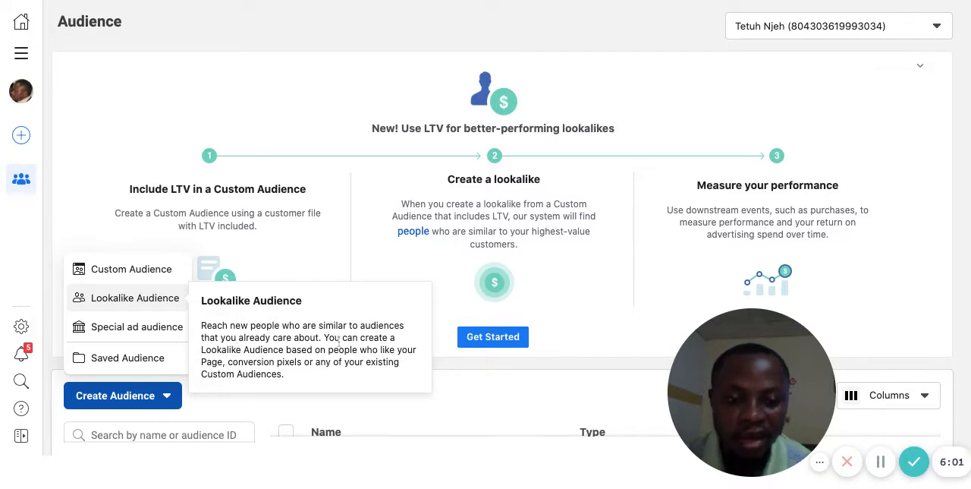
{"action": "left_click", "coordinate": [134, 270]}
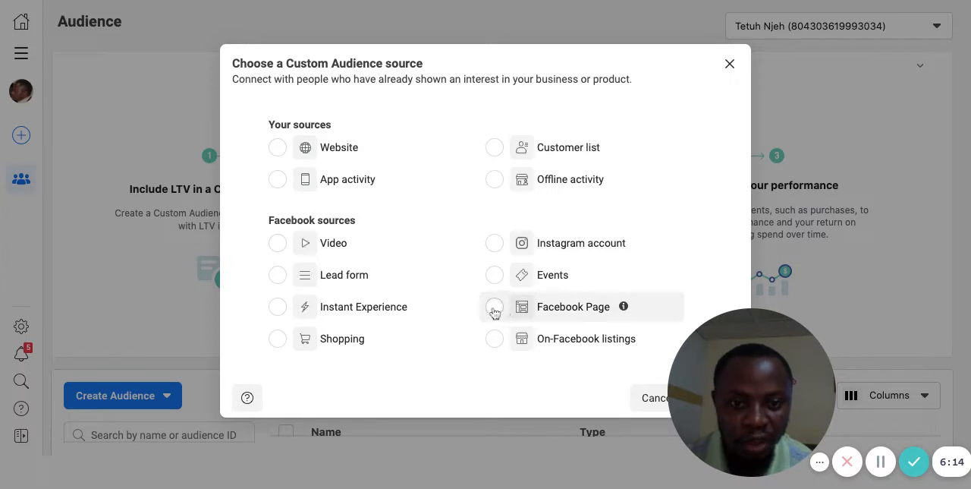
Step: Choose Facebook Page as the Custom Audience source and continue to the audience criteria
{"action": "left_click", "coordinate": [493, 308]}
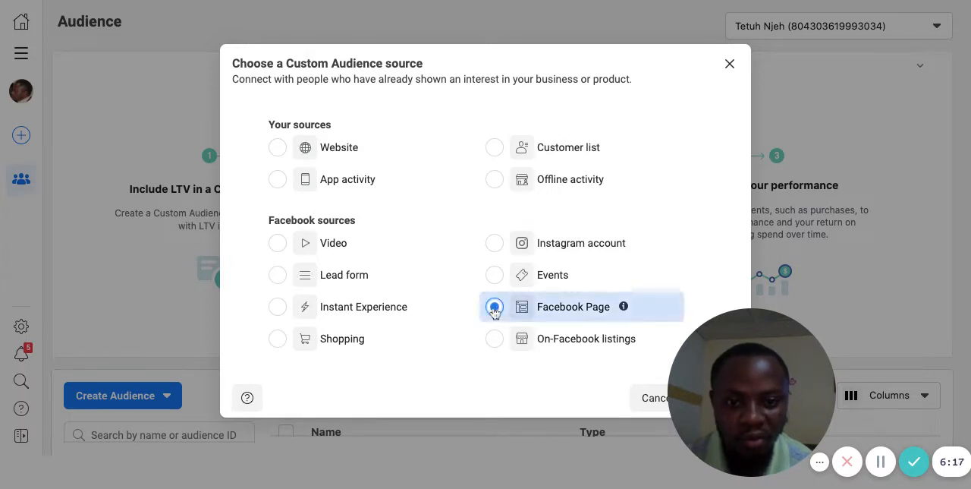
{"action": "mouse_move", "coordinate": [739, 357]}
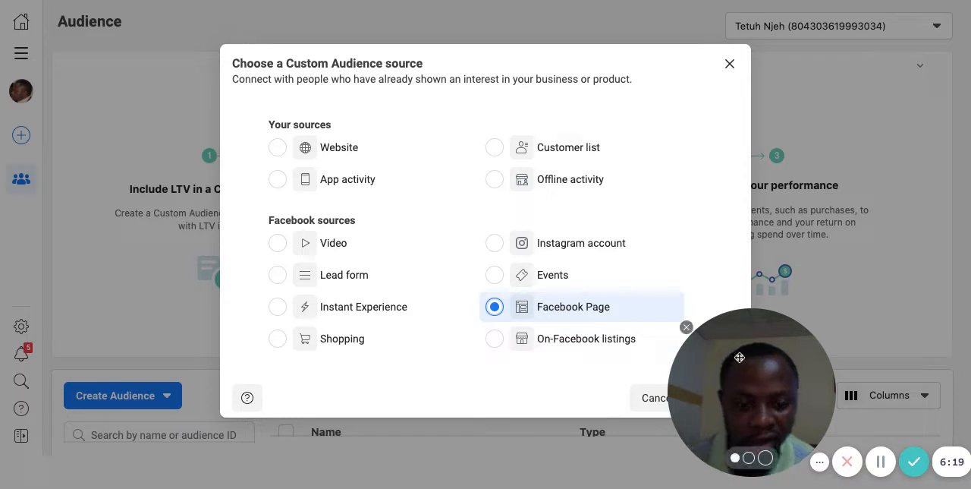
{"action": "left_click_drag", "start_coordinate": [739, 356], "coordinate": [78, 362]}
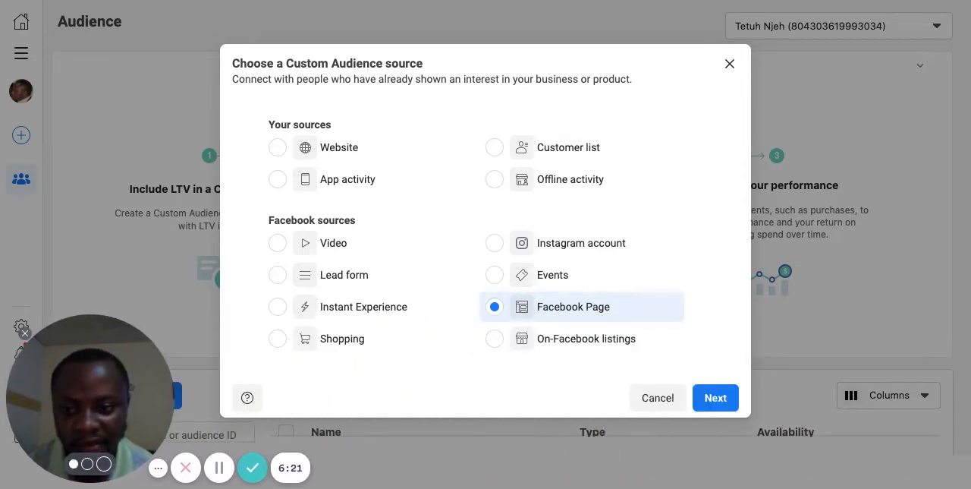
{"action": "left_click", "coordinate": [715, 397]}
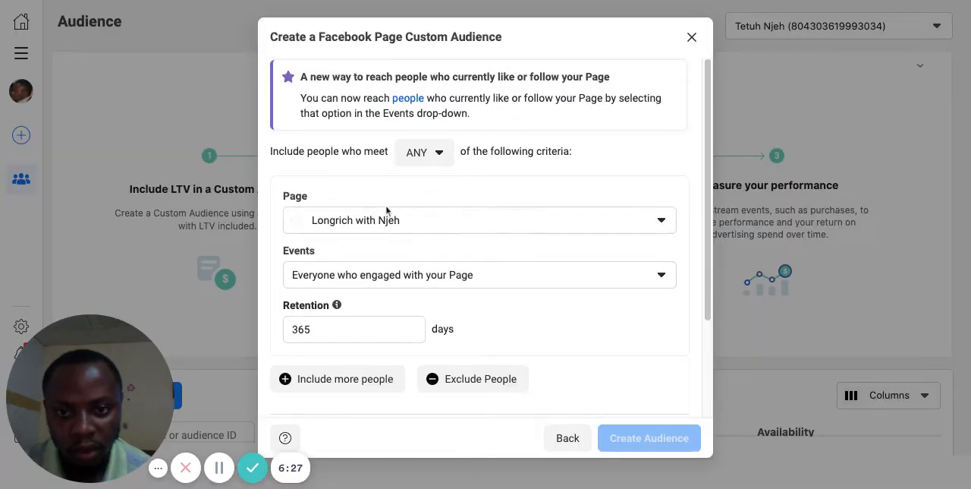
Step: Set the Custom Audience's Page to V.E.L Concepts Digital Marketing Agency, found under VEL Concepts
{"action": "left_click", "coordinate": [662, 222]}
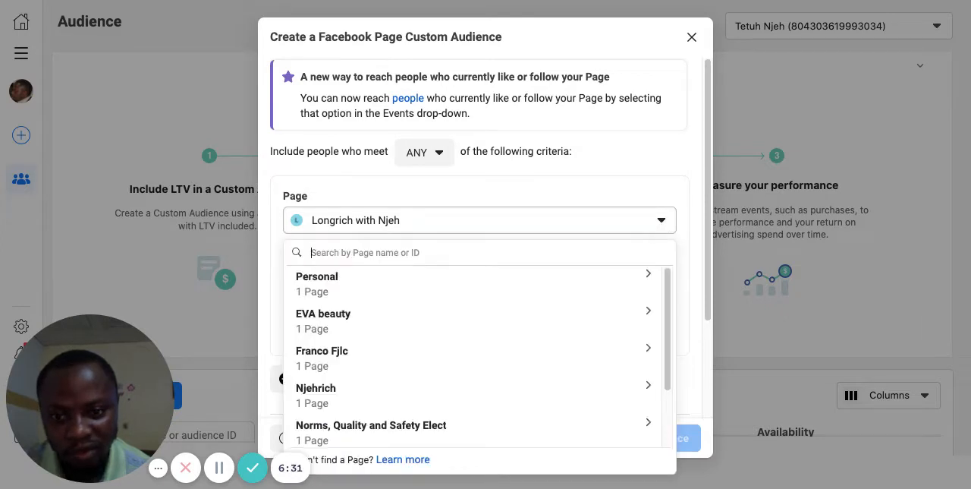
{"action": "scroll", "coordinate": [584, 318], "scroll_direction": "down", "scroll_amount": 3}
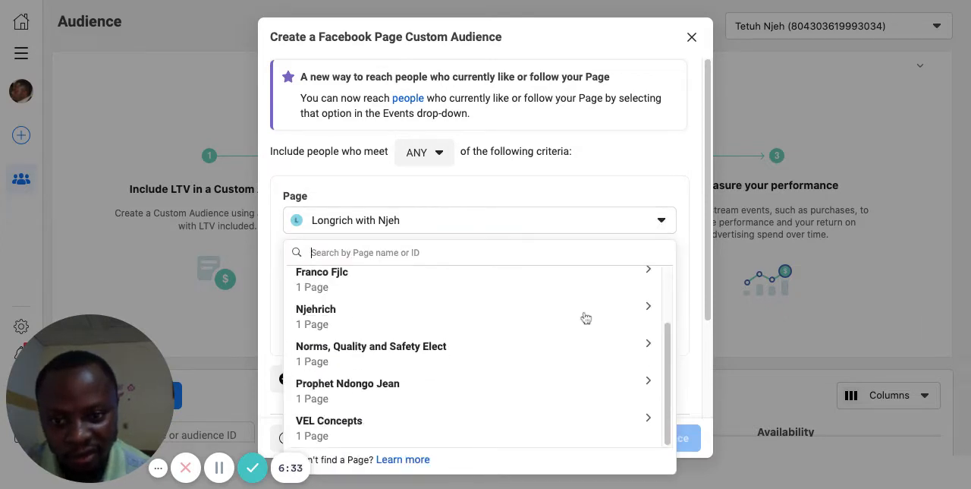
{"action": "left_click", "coordinate": [332, 430]}
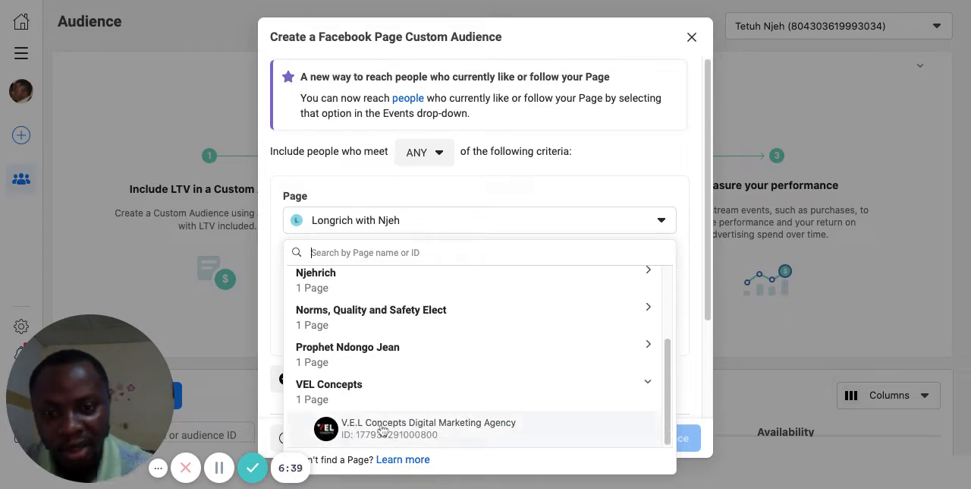
{"action": "left_click", "coordinate": [333, 430]}
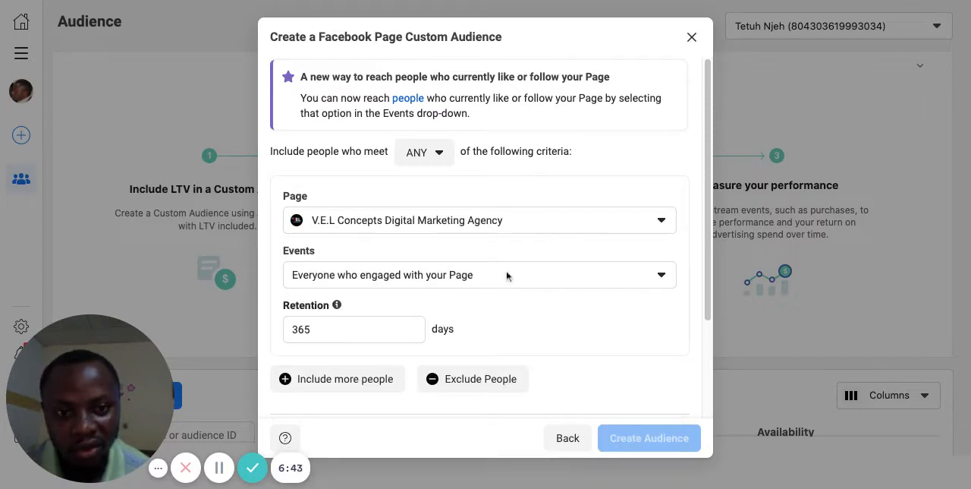
{"action": "left_click", "coordinate": [664, 221]}
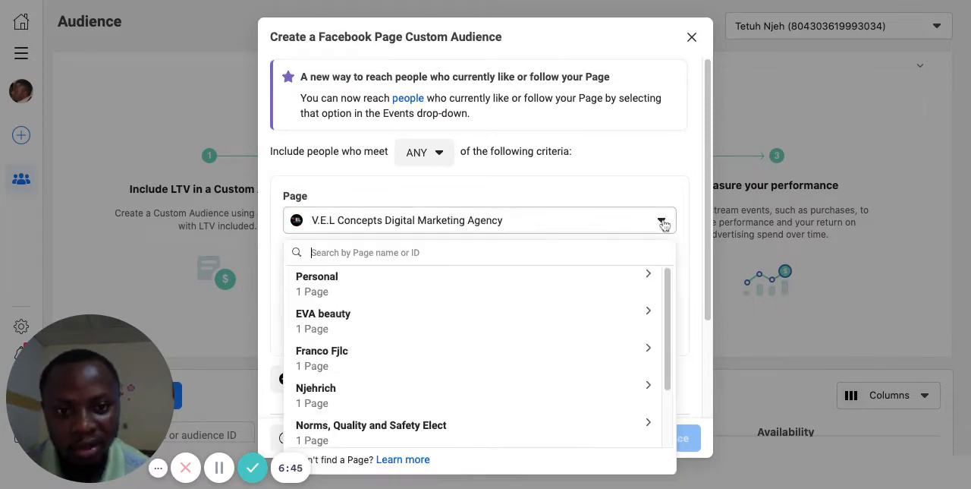
{"action": "scroll", "coordinate": [530, 351], "scroll_direction": "down", "scroll_amount": 2}
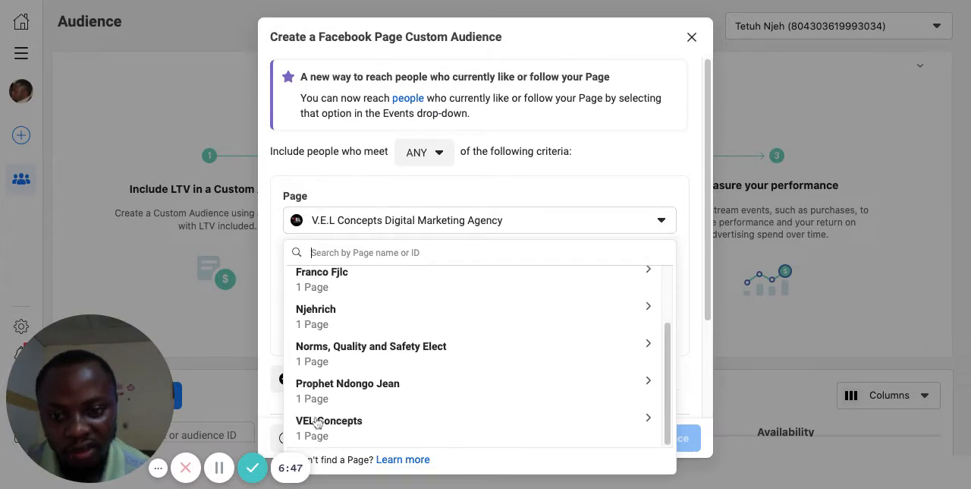
{"action": "left_click", "coordinate": [337, 433]}
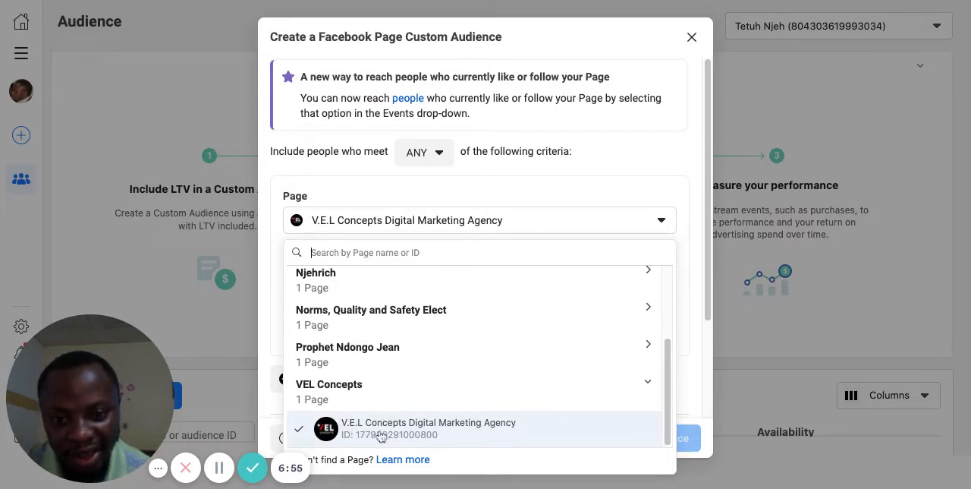
{"action": "left_click", "coordinate": [381, 436]}
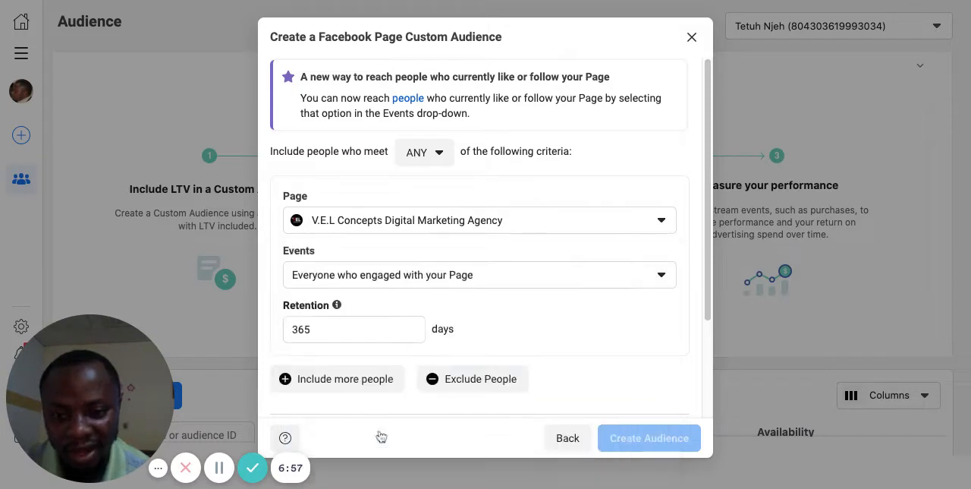
Step: Choose Everyone who engaged with your Page as the audience event, with a retention of 365 days
{"action": "scroll", "coordinate": [577, 278], "scroll_direction": "down", "scroll_amount": 1}
{"action": "scroll", "coordinate": [578, 280], "scroll_direction": "down", "scroll_amount": 1}
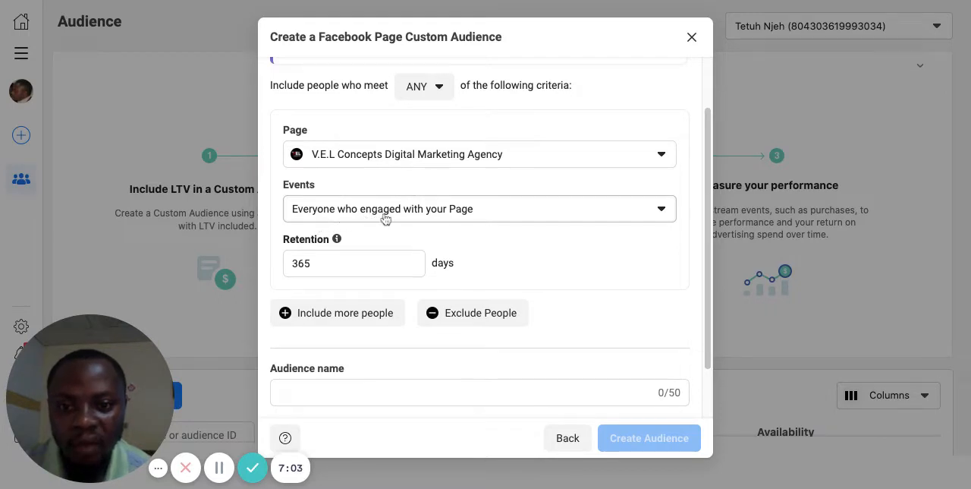
{"action": "left_click", "coordinate": [662, 212]}
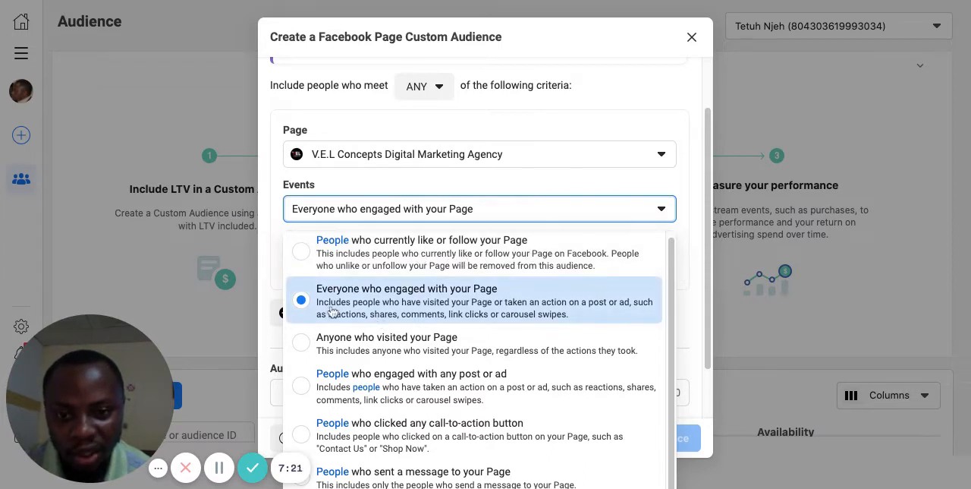
{"action": "left_click", "coordinate": [453, 306]}
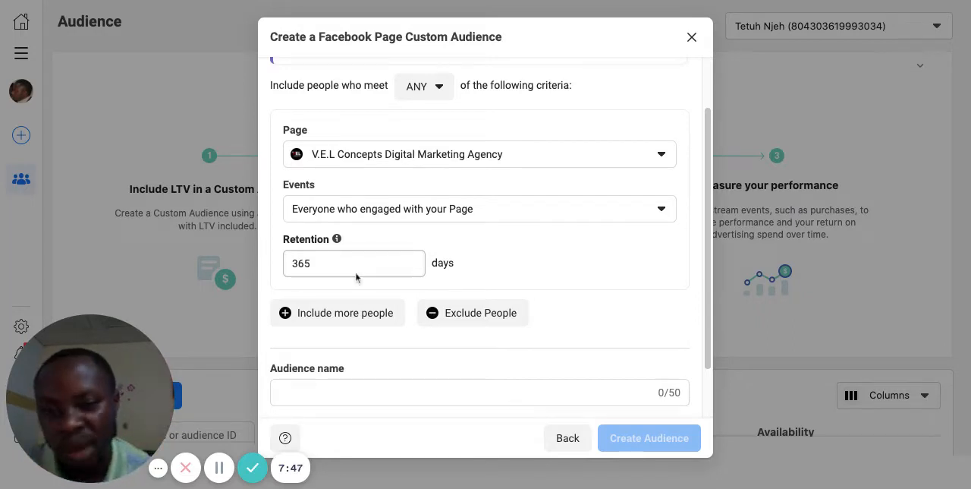
{"action": "left_click", "coordinate": [312, 263]}
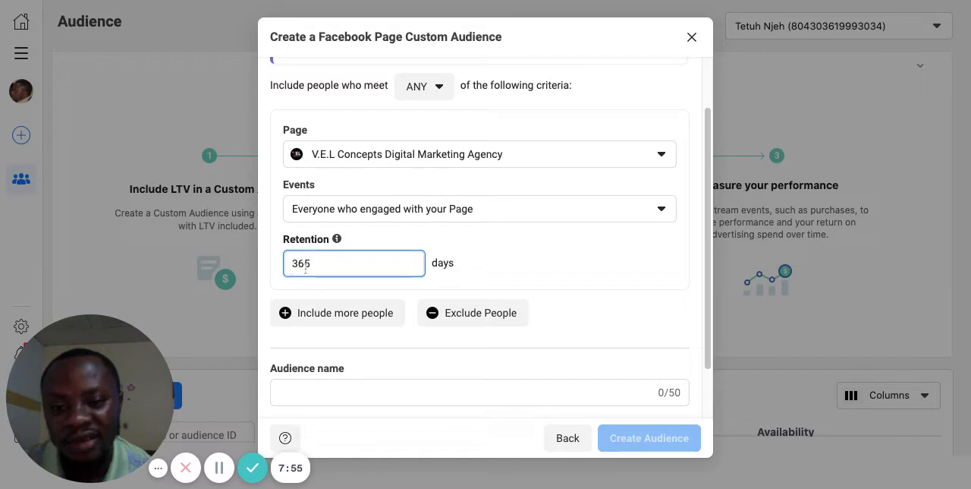
Step: Name the audience CA and create the Custom Audience
{"action": "scroll", "coordinate": [390, 267], "scroll_direction": "down", "scroll_amount": 2}
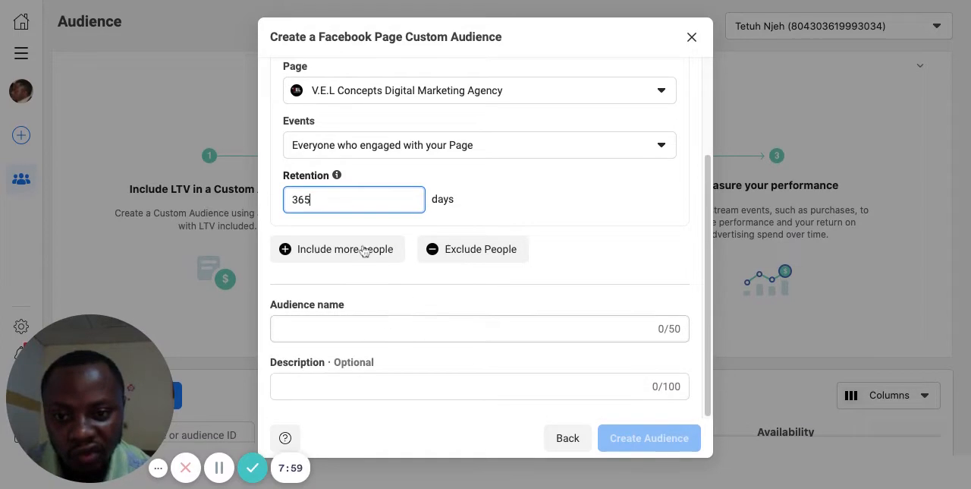
{"action": "left_click", "coordinate": [345, 326]}
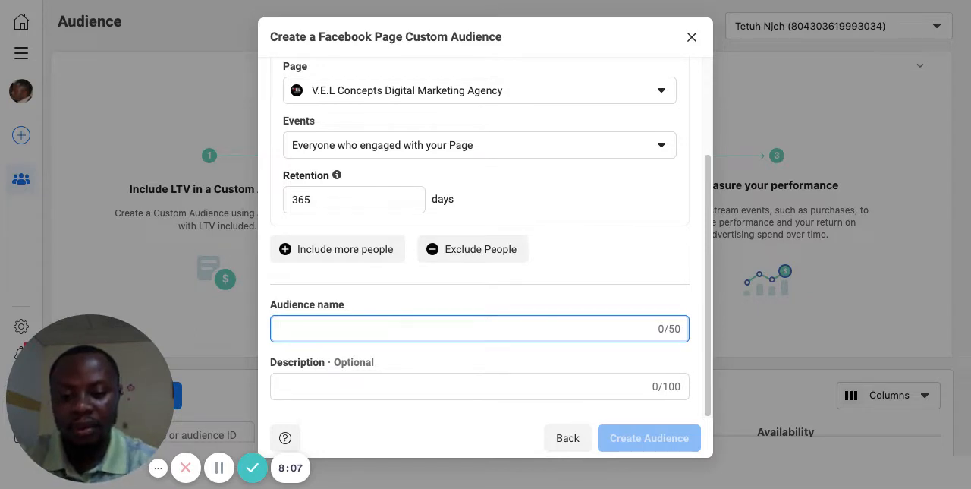
{"action": "type", "text": "CA"}
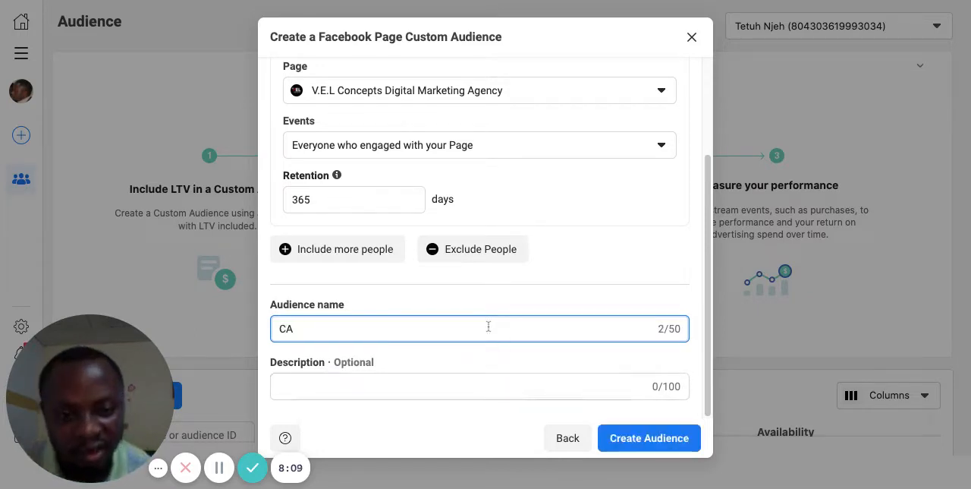
{"action": "left_click", "coordinate": [649, 438]}
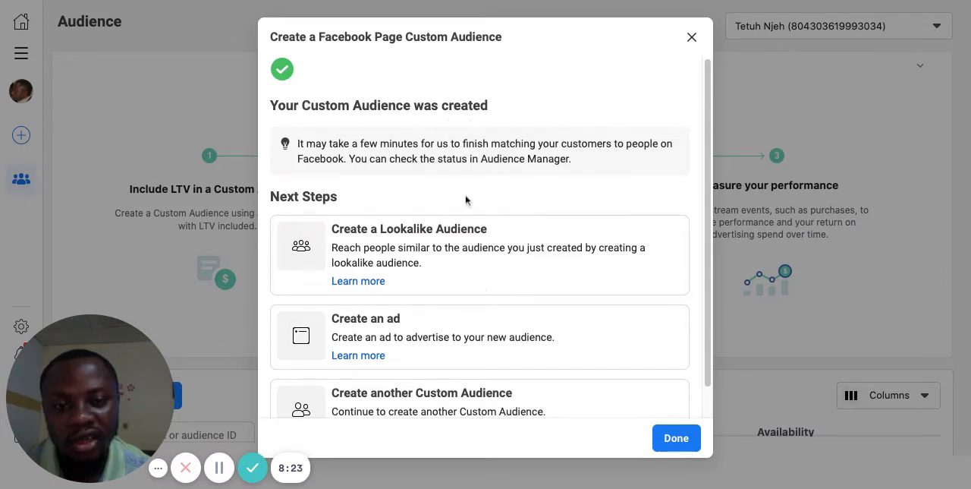
Step: Review the suggested follow-up options and start creating a Lookalike Audience from the CA audience
{"action": "scroll", "coordinate": [455, 342], "scroll_direction": "down", "scroll_amount": 1}
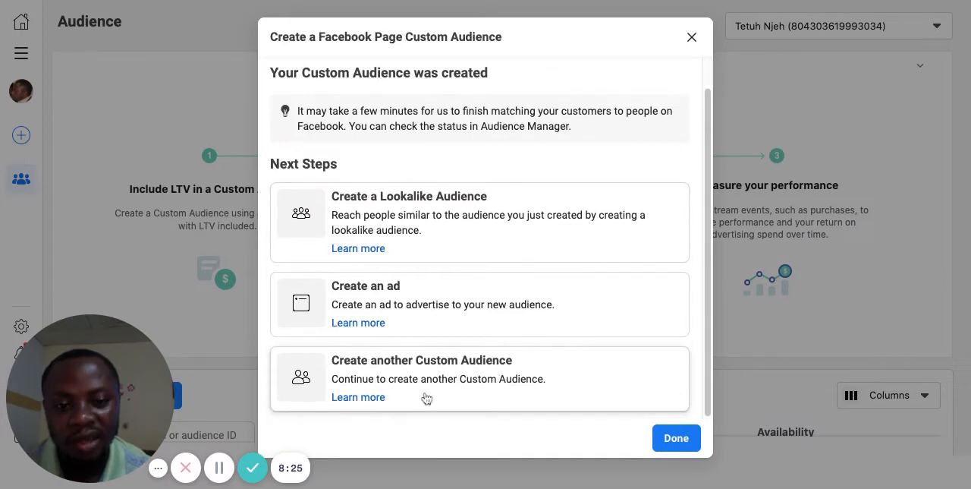
{"action": "scroll", "coordinate": [508, 158], "scroll_direction": "up", "scroll_amount": 1}
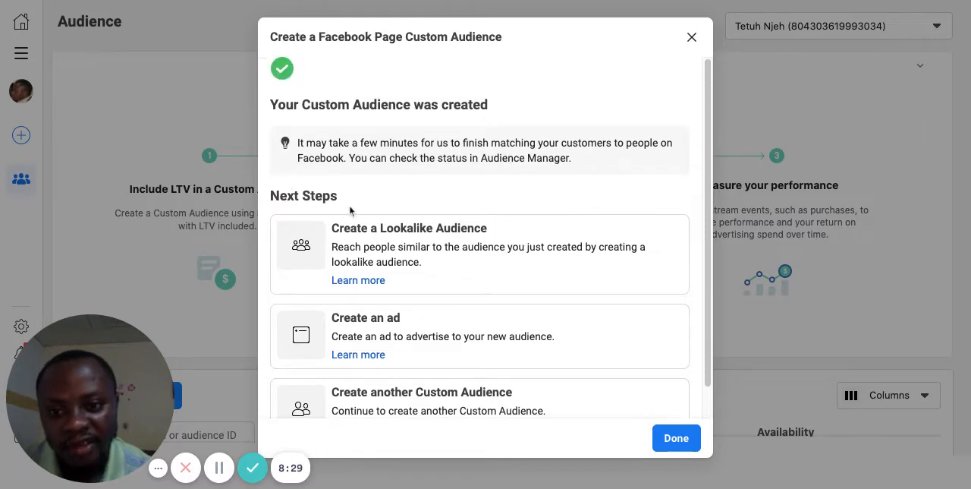
{"action": "left_click", "coordinate": [449, 239]}
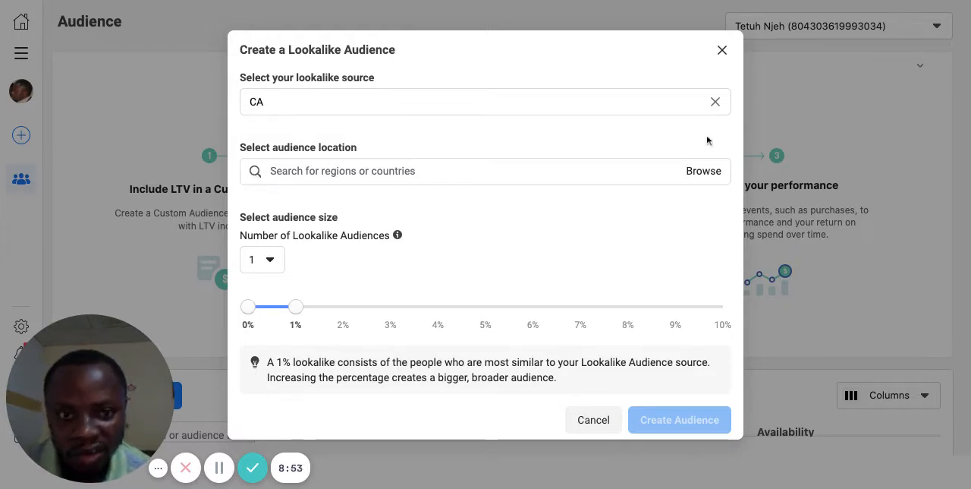
Step: Browse the countries by continent and select all of Africa as the Lookalike Audience location
{"action": "left_click", "coordinate": [697, 174]}
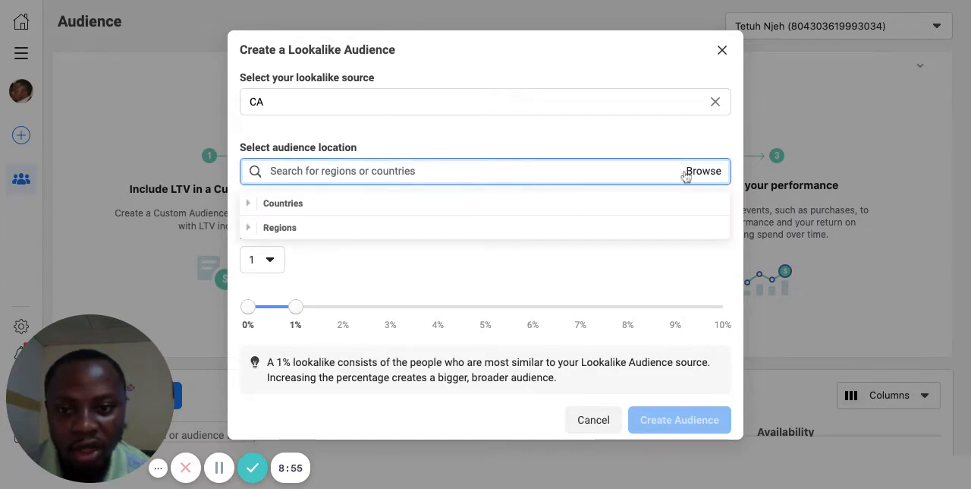
{"action": "mouse_move", "coordinate": [262, 210]}
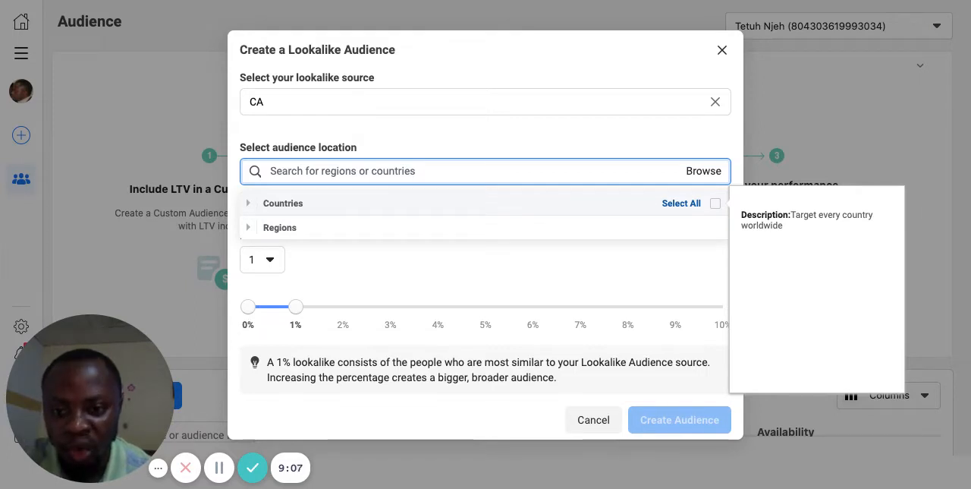
{"action": "left_click", "coordinate": [248, 203]}
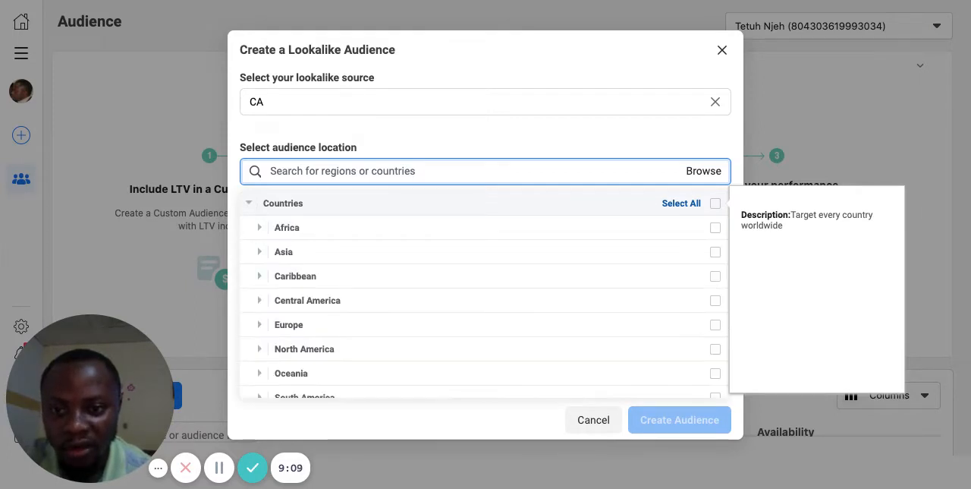
{"action": "left_click", "coordinate": [261, 230]}
{"action": "scroll", "coordinate": [284, 276], "scroll_direction": "down", "scroll_amount": 1}
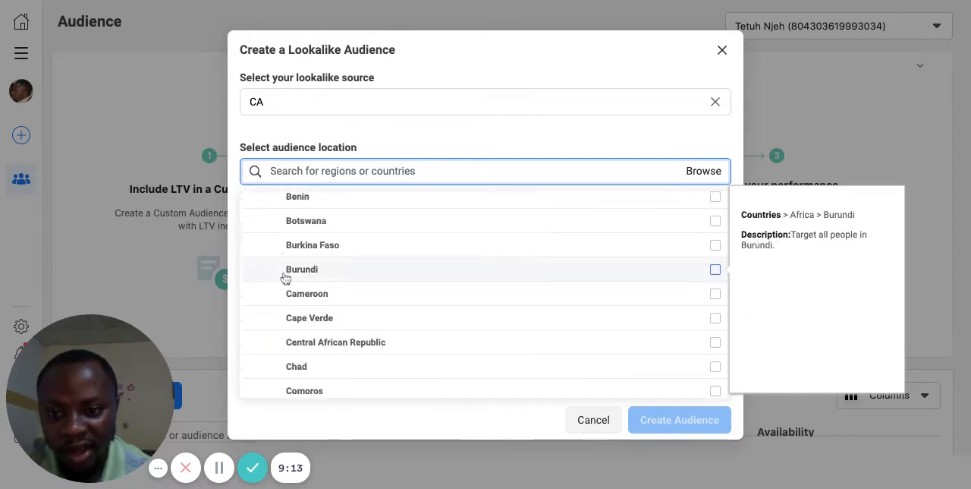
{"action": "scroll", "coordinate": [284, 278], "scroll_direction": "down", "scroll_amount": 3}
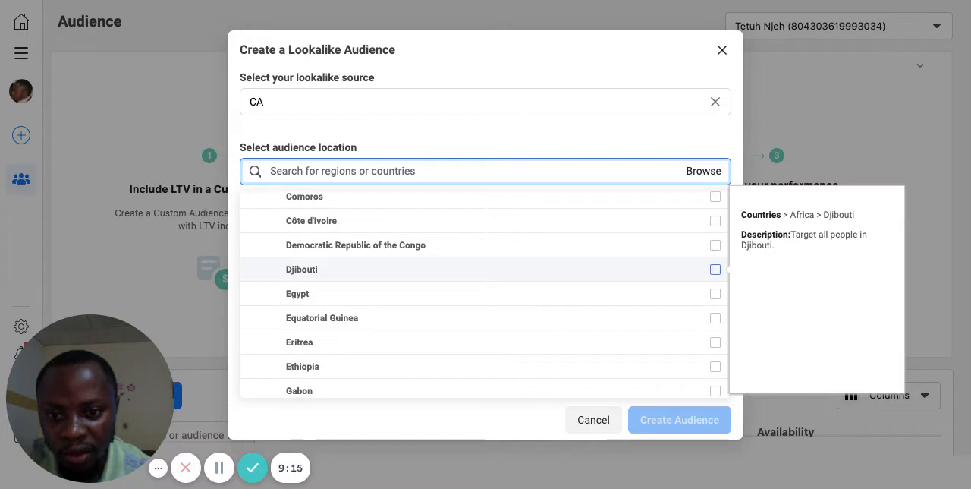
{"action": "scroll", "coordinate": [285, 277], "scroll_direction": "down", "scroll_amount": 3}
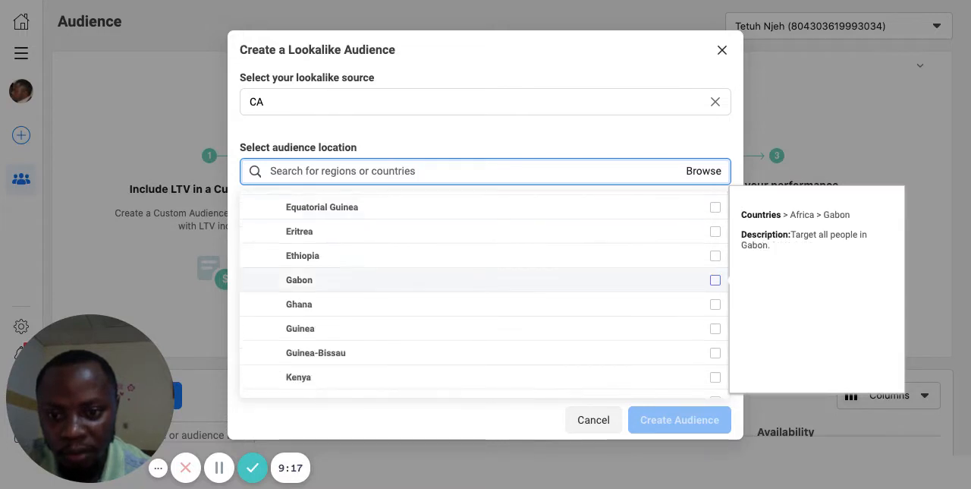
{"action": "scroll", "coordinate": [304, 258], "scroll_direction": "down", "scroll_amount": 4}
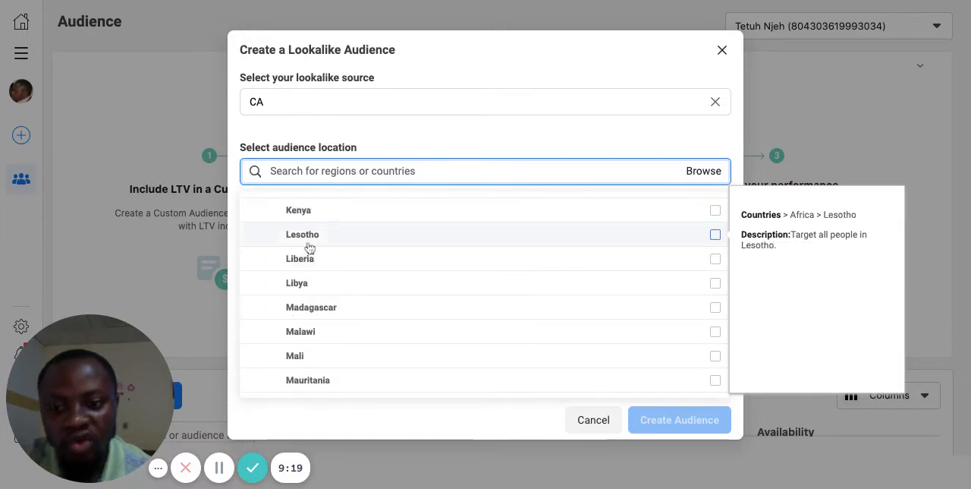
{"action": "scroll", "coordinate": [307, 248], "scroll_direction": "up", "scroll_amount": 5}
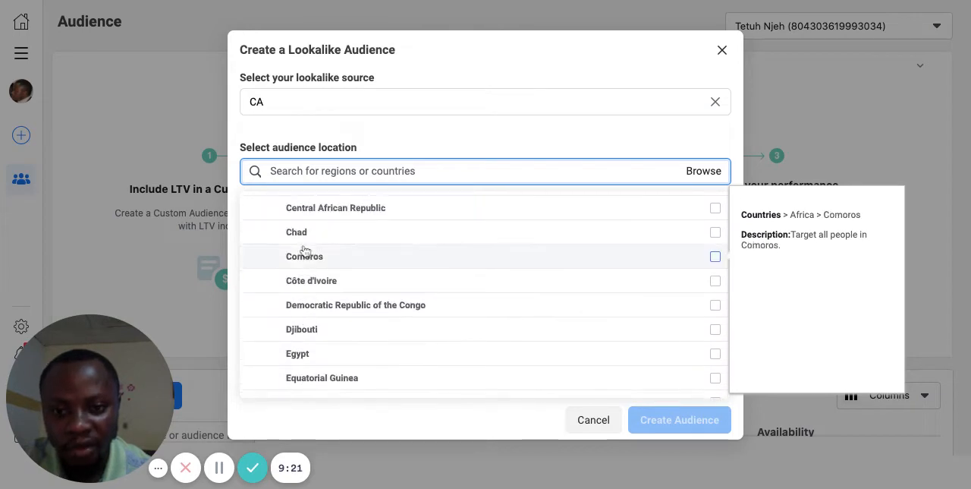
{"action": "scroll", "coordinate": [305, 250], "scroll_direction": "up", "scroll_amount": 5}
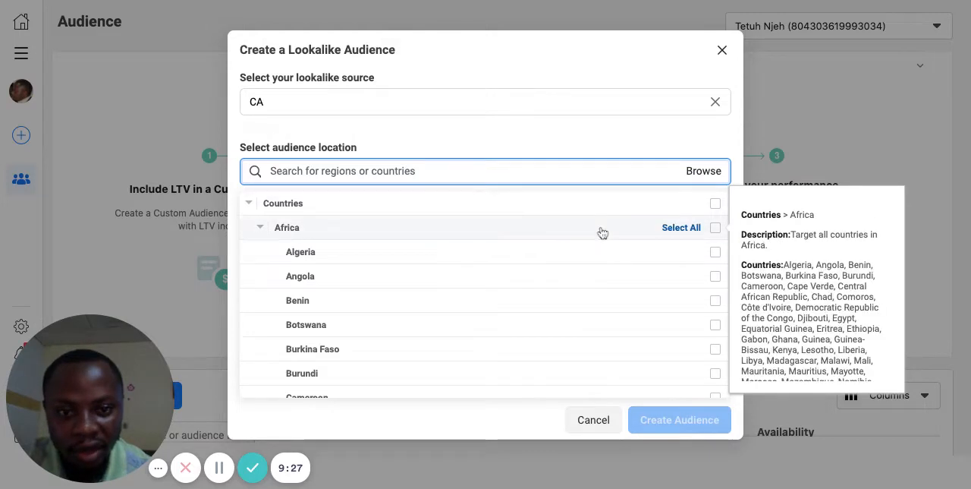
{"action": "left_click", "coordinate": [715, 229]}
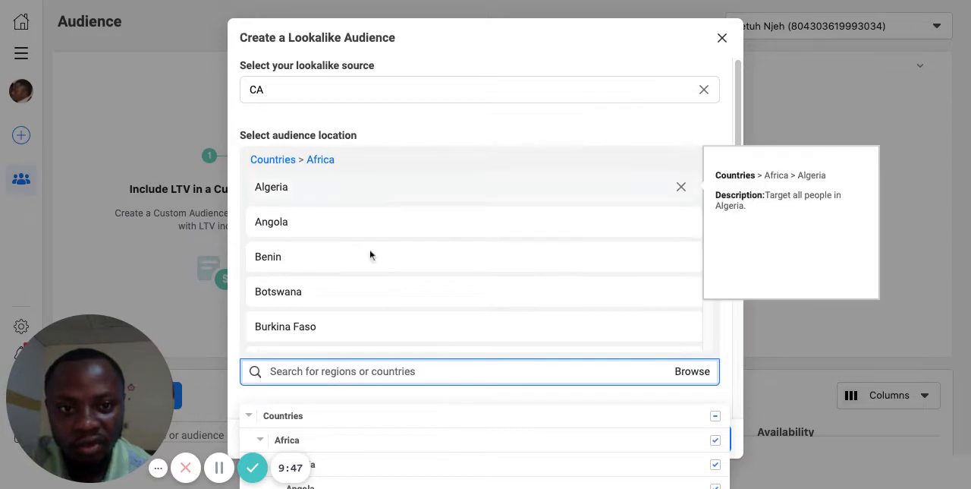
Step: Look through the selected African countries and close the Lookalike Audience setup without creating it
{"action": "left_click", "coordinate": [271, 161]}
{"action": "scroll", "coordinate": [332, 288], "scroll_direction": "down", "scroll_amount": 2}
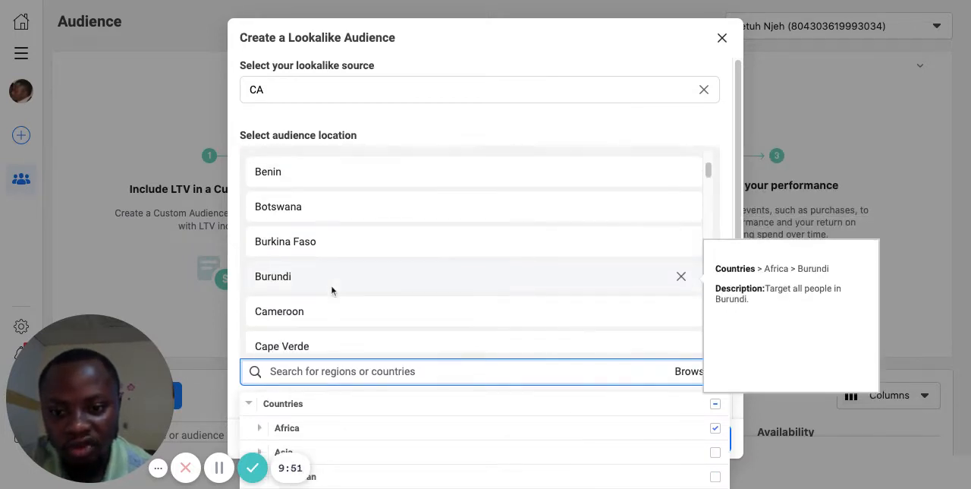
{"action": "left_click", "coordinate": [249, 404]}
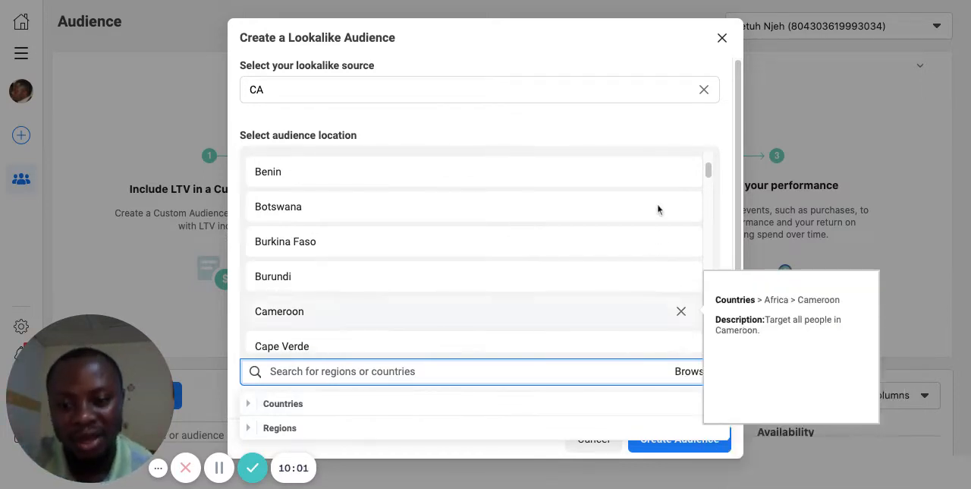
{"action": "left_click", "coordinate": [722, 39]}
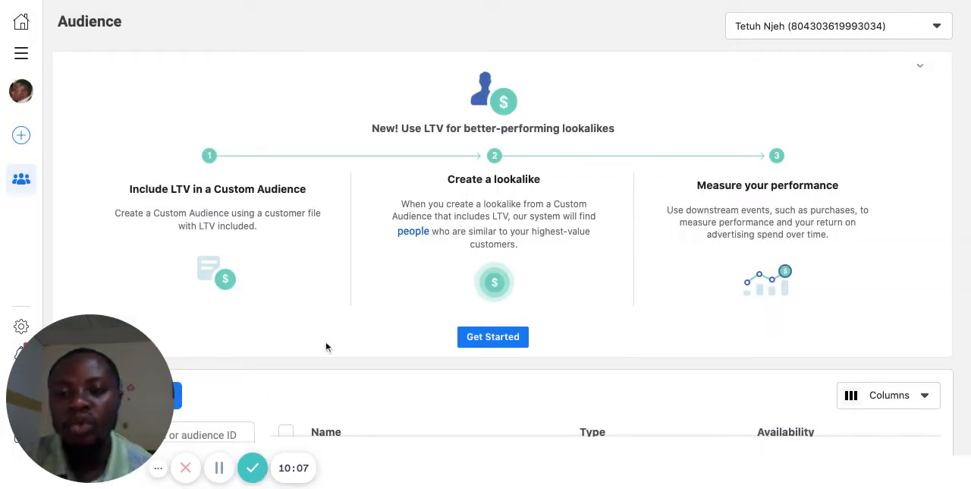
Step: Examine the source, product set, location and audience size options of the Lookalike Audience form
{"action": "left_click", "coordinate": [219, 468]}
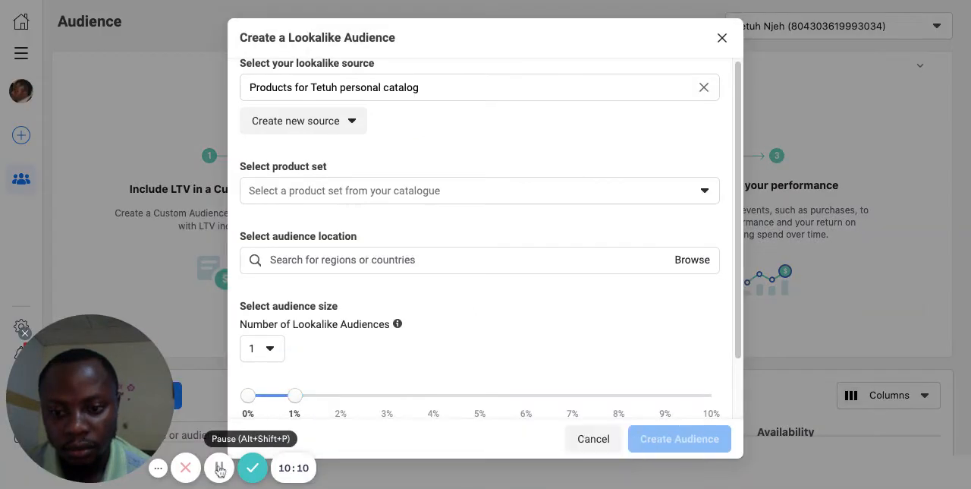
{"action": "scroll", "coordinate": [445, 252], "scroll_direction": "down", "scroll_amount": 2}
{"action": "scroll", "coordinate": [445, 253], "scroll_direction": "up", "scroll_amount": 1}
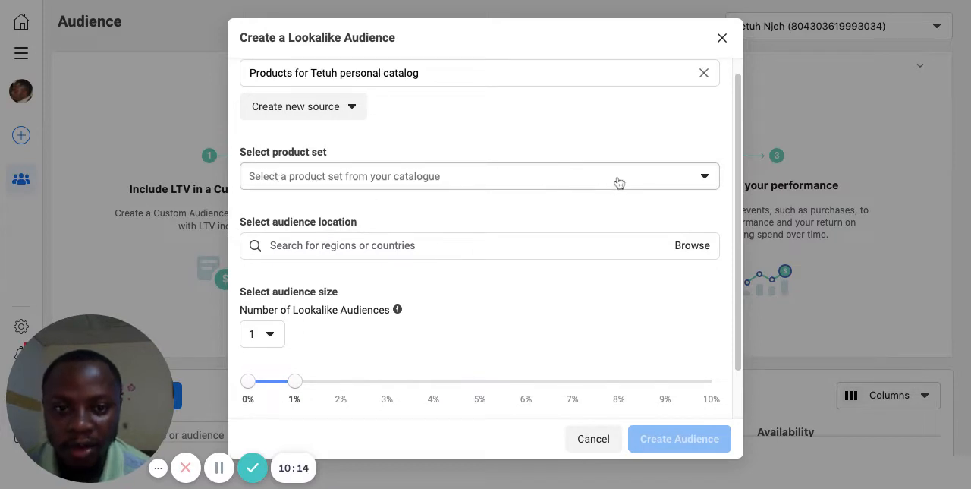
{"action": "scroll", "coordinate": [513, 286], "scroll_direction": "down", "scroll_amount": 2}
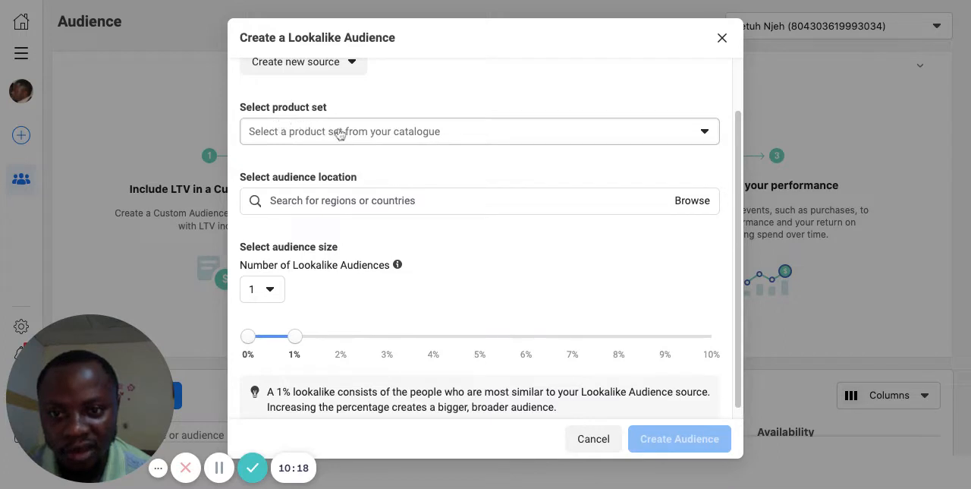
{"action": "left_click", "coordinate": [703, 132]}
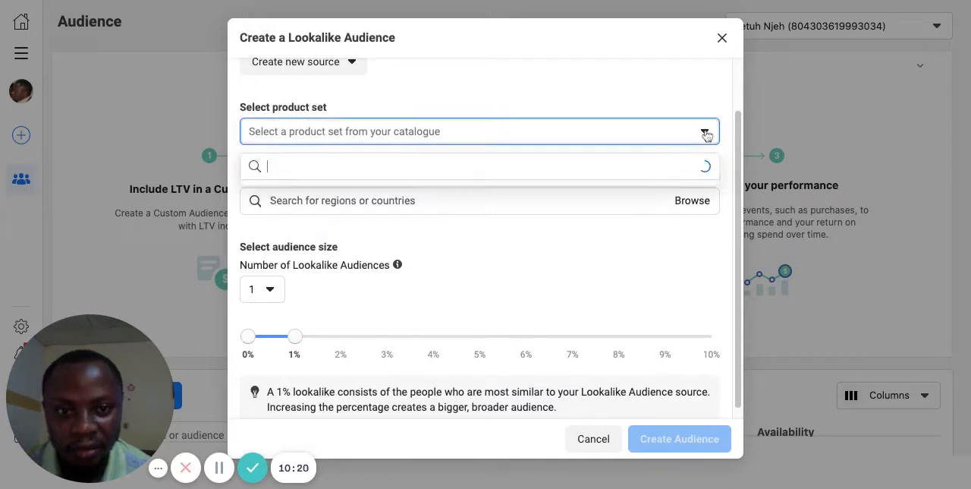
{"action": "left_click", "coordinate": [696, 135]}
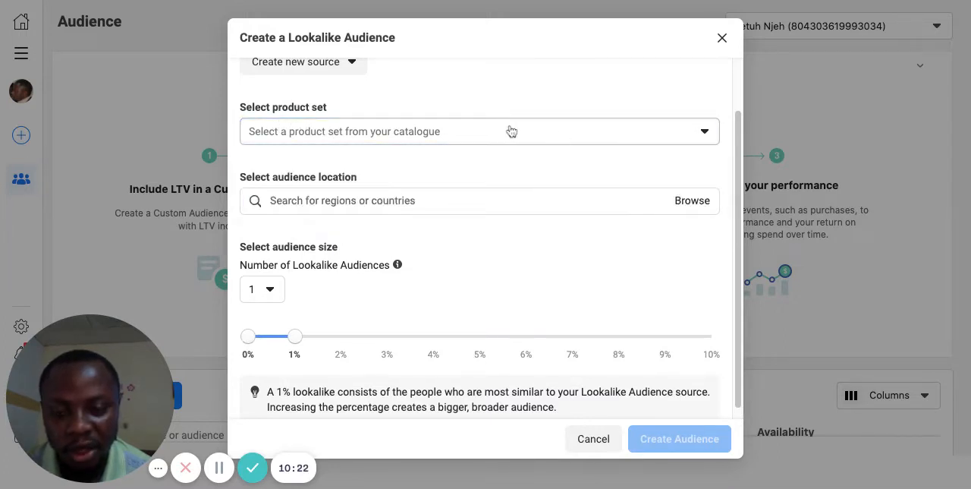
{"action": "scroll", "coordinate": [413, 93], "scroll_direction": "up", "scroll_amount": 1}
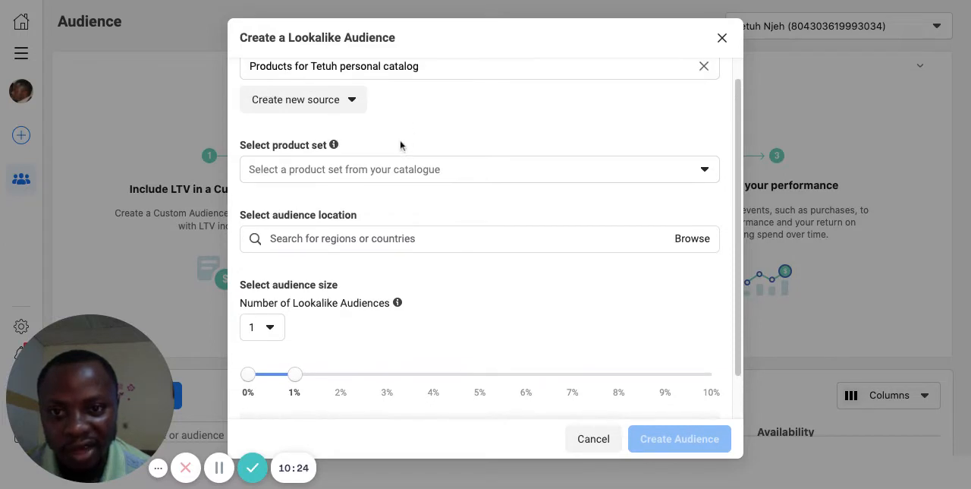
{"action": "scroll", "coordinate": [400, 144], "scroll_direction": "down", "scroll_amount": 1}
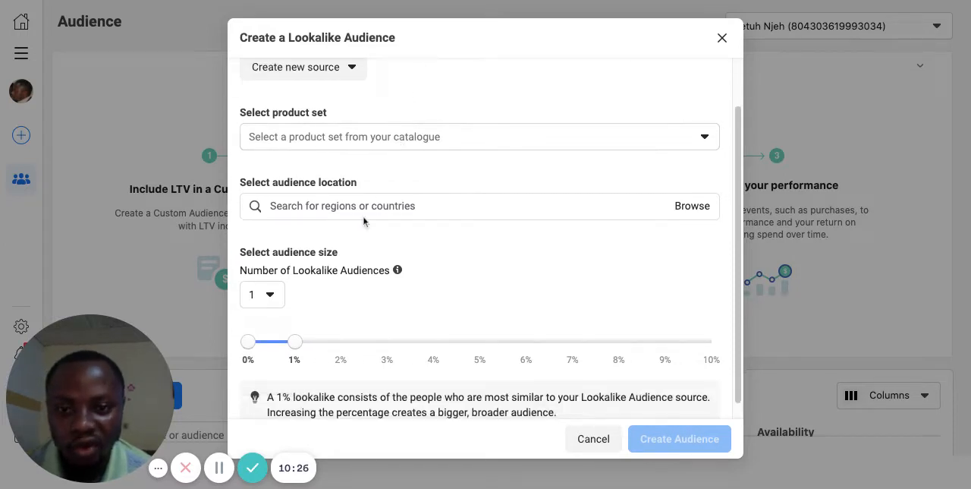
Step: Extend the Lookalike Audience size to 10% and close the setup without creating the audience
{"action": "scroll", "coordinate": [363, 221], "scroll_direction": "down", "scroll_amount": 1}
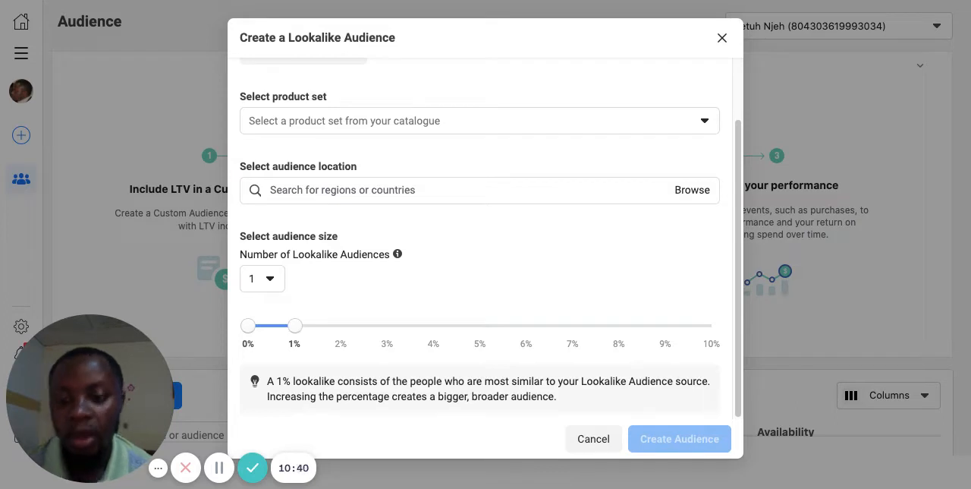
{"action": "left_click_drag", "start_coordinate": [295, 325], "coordinate": [711, 325]}
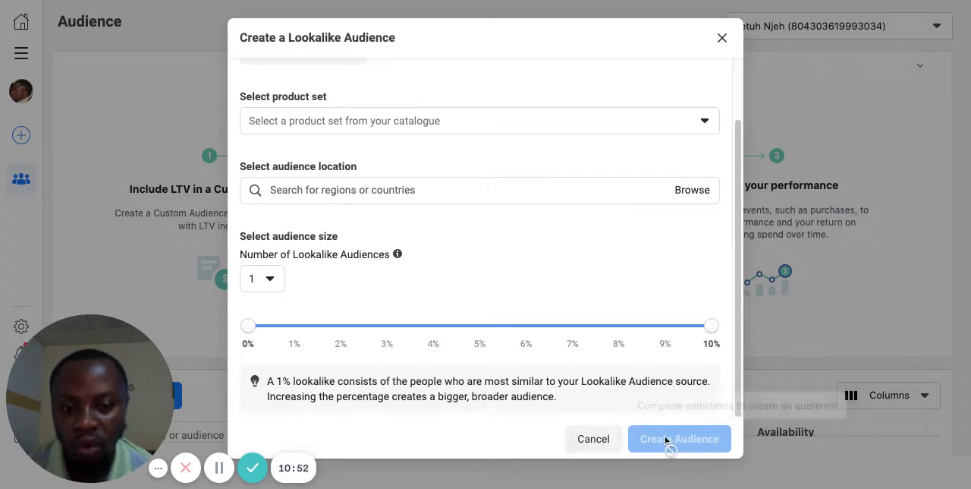
{"action": "left_click", "coordinate": [721, 39]}
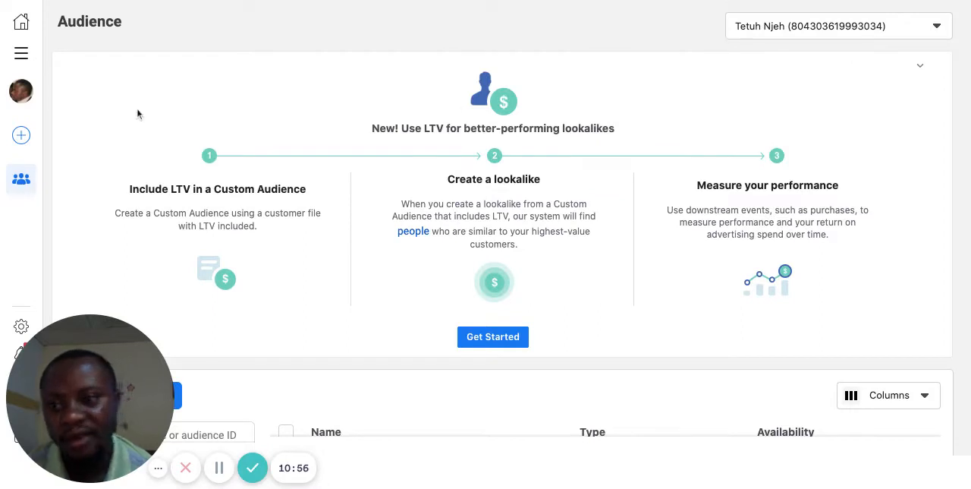
Step: Switch from Audiences to the Ads Manager campaigns and start creating a new campaign
{"action": "left_click", "coordinate": [21, 53]}
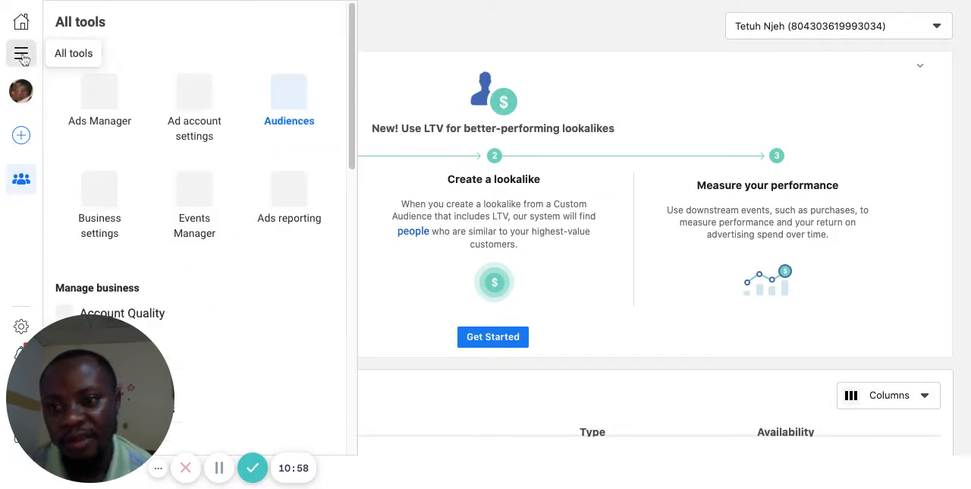
{"action": "left_click", "coordinate": [106, 106]}
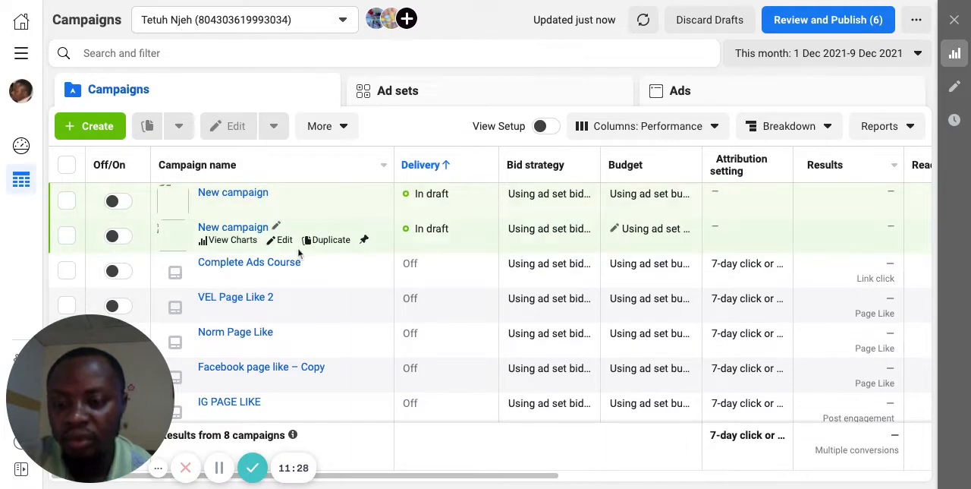
{"action": "left_click", "coordinate": [95, 131]}
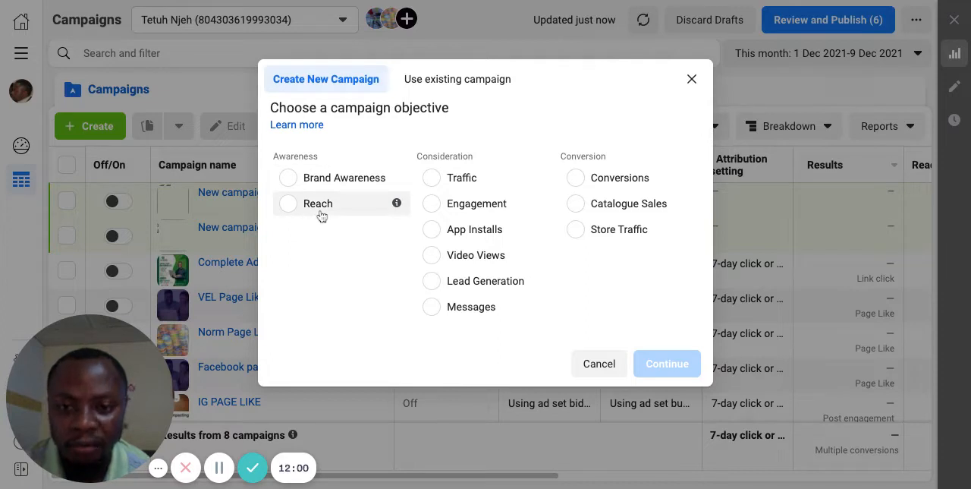
Step: Read the descriptions of the Awareness and Consideration campaign objectives, from Brand Awareness through Messages
{"action": "mouse_move", "coordinate": [396, 179]}
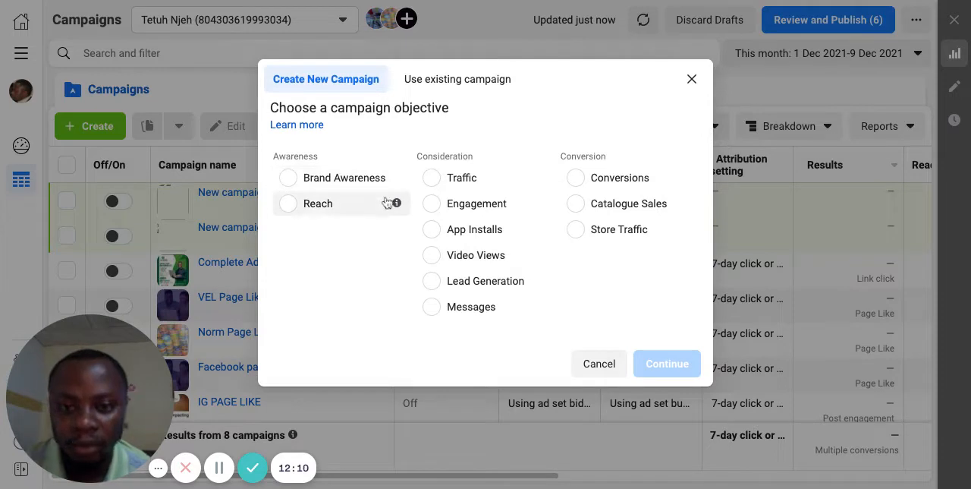
{"action": "mouse_move", "coordinate": [395, 201]}
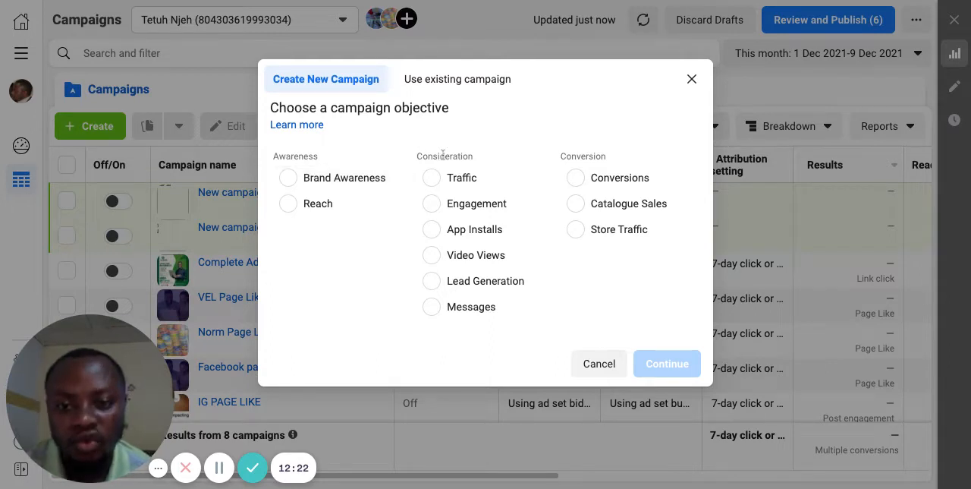
{"action": "mouse_move", "coordinate": [540, 177]}
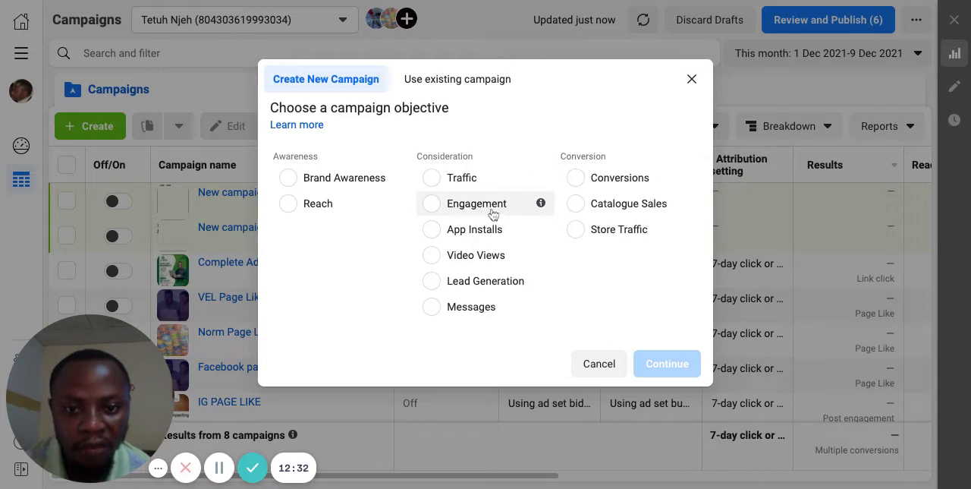
{"action": "mouse_move", "coordinate": [540, 203]}
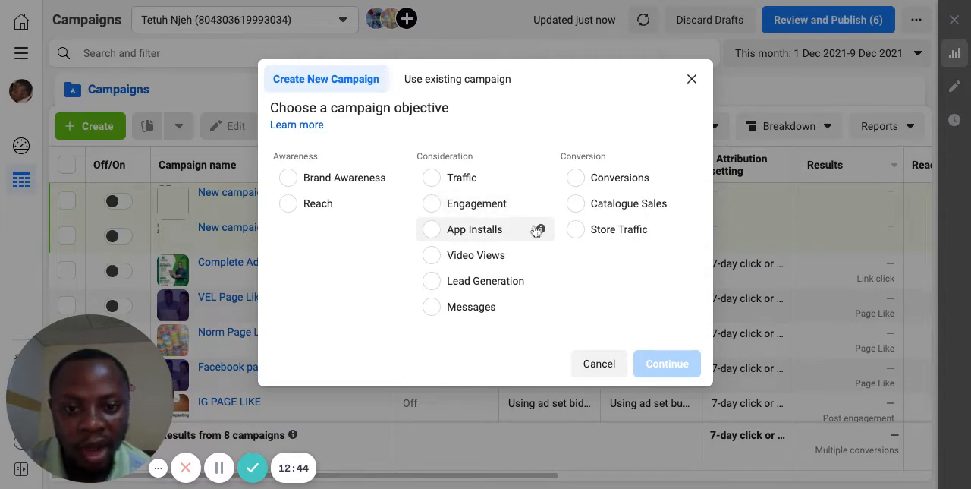
{"action": "mouse_move", "coordinate": [543, 229]}
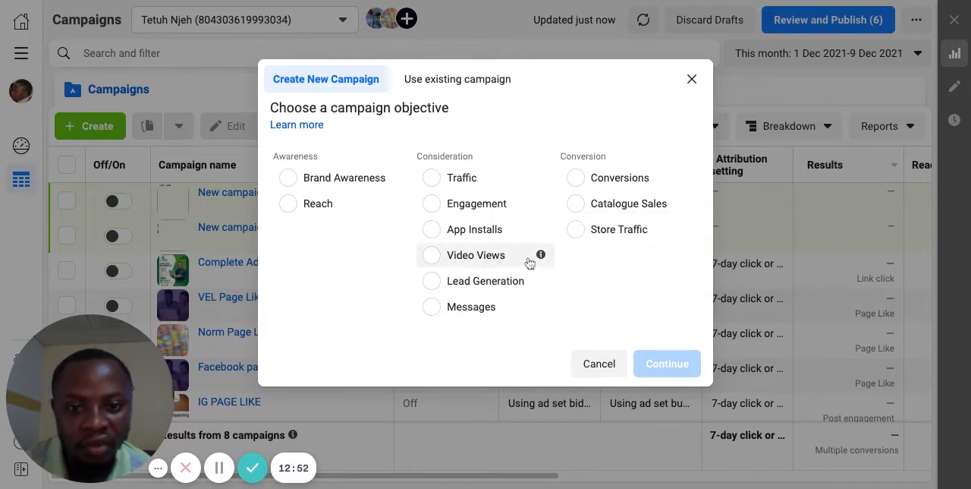
{"action": "mouse_move", "coordinate": [540, 261]}
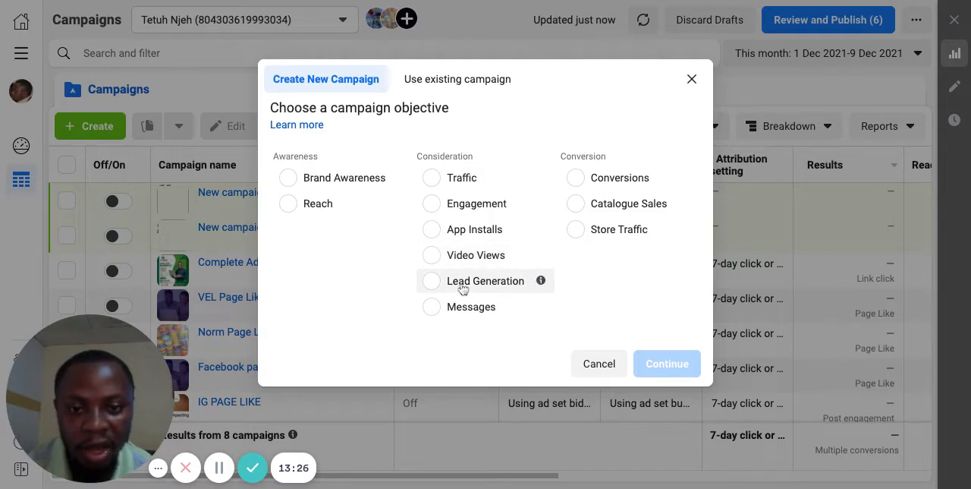
{"action": "mouse_move", "coordinate": [541, 279]}
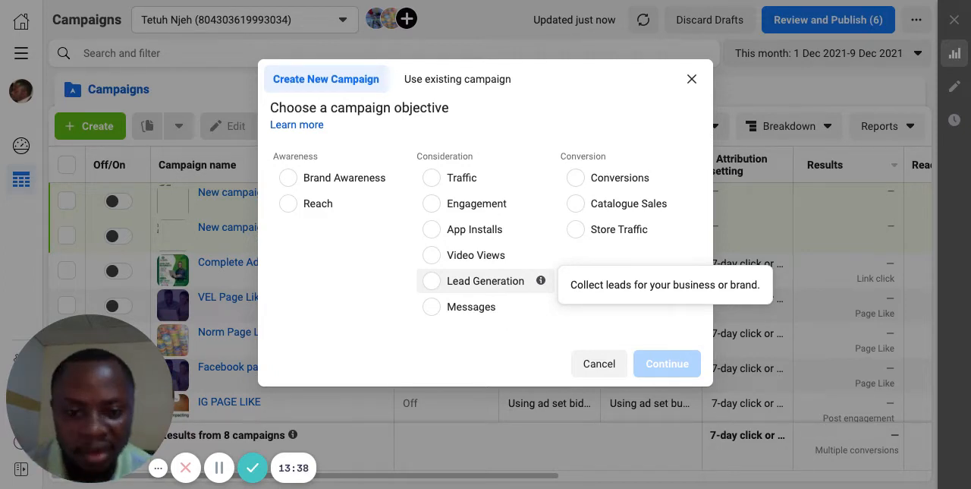
{"action": "mouse_move", "coordinate": [543, 309]}
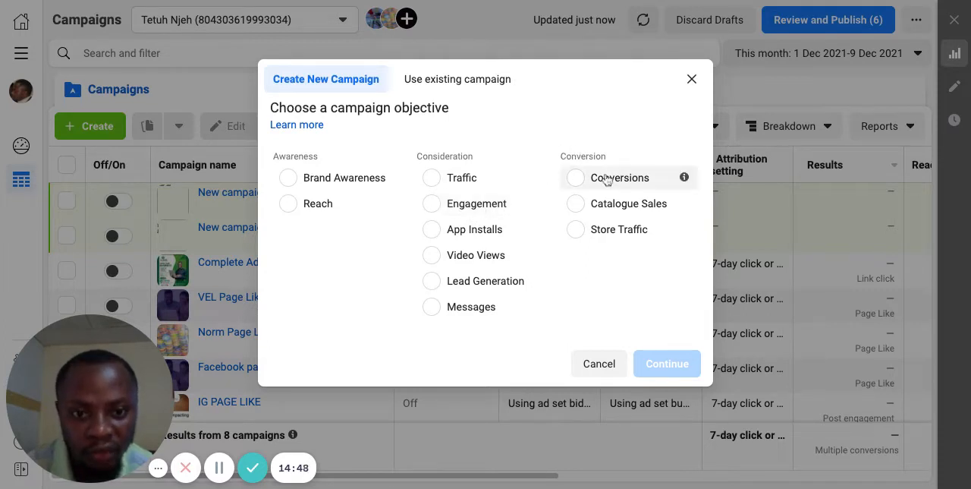
Step: Read the descriptions of the Conversions, Catalogue Sales and Store Traffic objectives, comparing them with the Engagement, Traffic and Reach objectives
{"action": "mouse_move", "coordinate": [540, 203]}
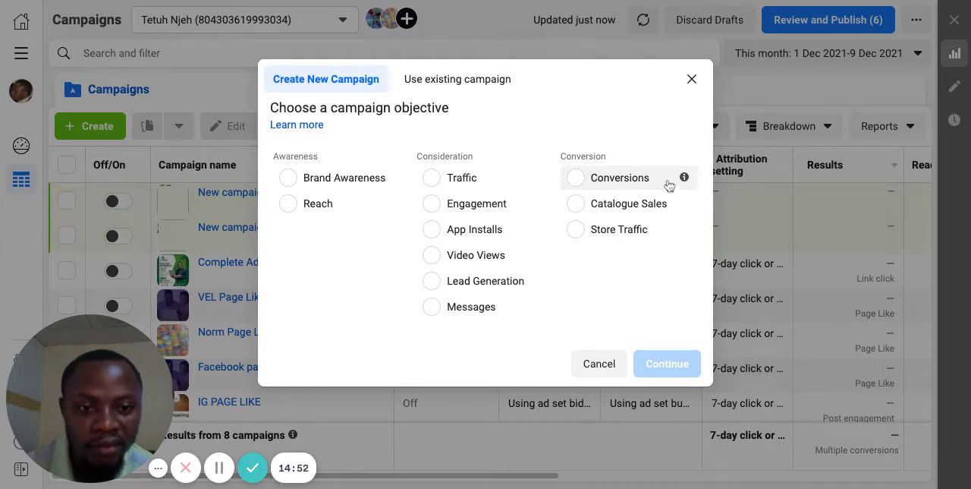
{"action": "mouse_move", "coordinate": [684, 179]}
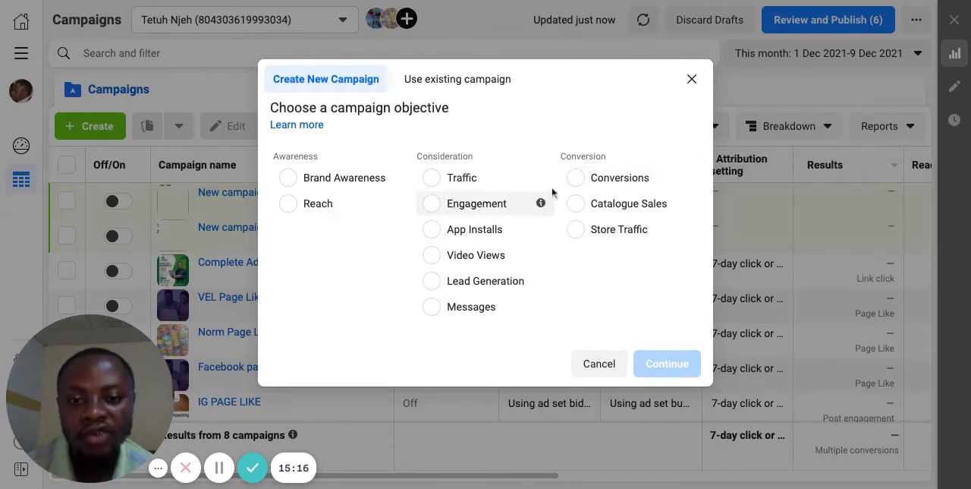
{"action": "mouse_move", "coordinate": [541, 187]}
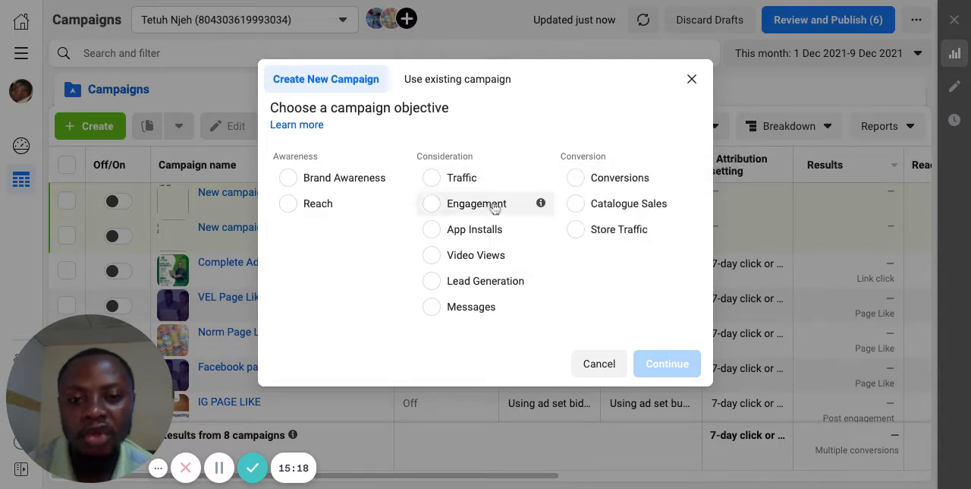
{"action": "mouse_move", "coordinate": [400, 203]}
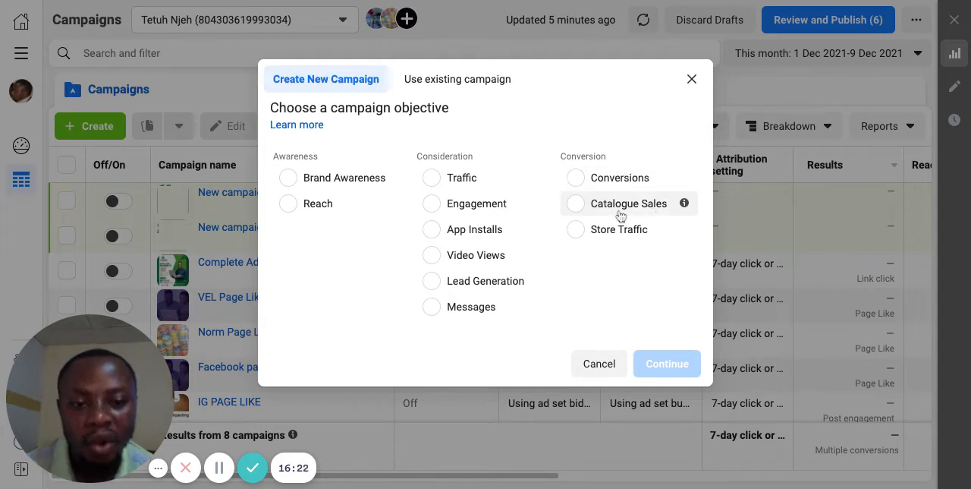
{"action": "mouse_move", "coordinate": [684, 203]}
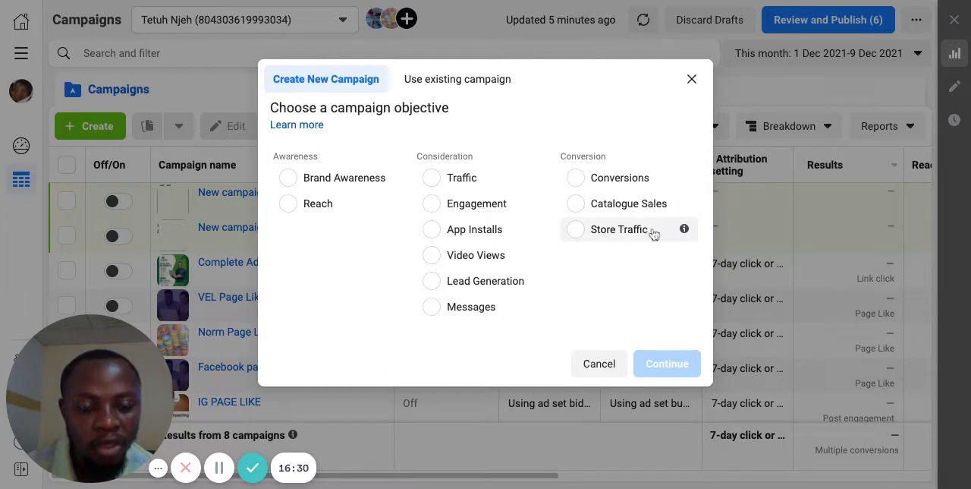
{"action": "mouse_move", "coordinate": [684, 234]}
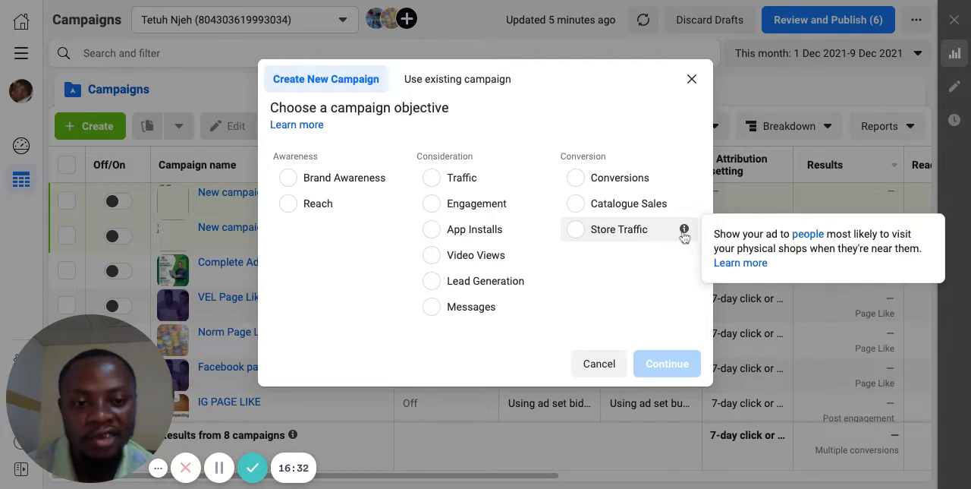
Step: Choose Engagement as the campaign objective with Page Likes as the engagement type
{"action": "left_click", "coordinate": [434, 205]}
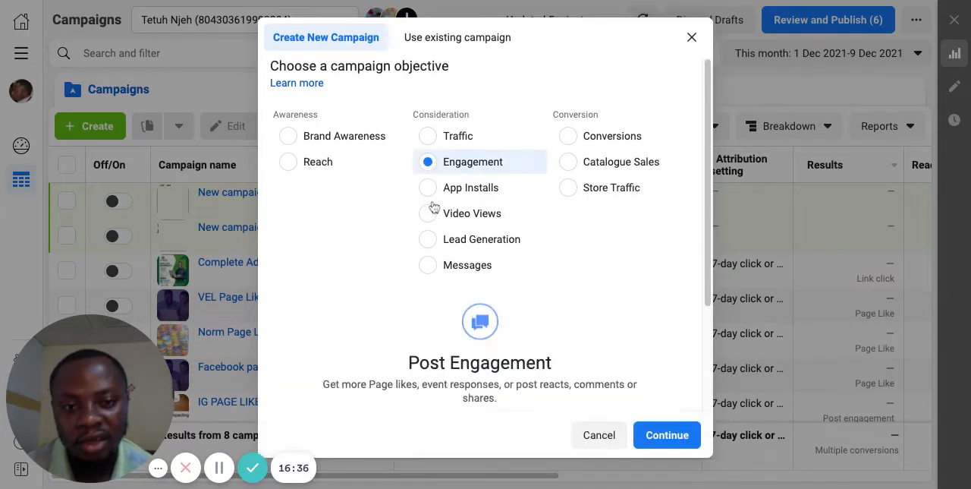
{"action": "scroll", "coordinate": [498, 223], "scroll_direction": "down", "scroll_amount": 1}
{"action": "scroll", "coordinate": [497, 223], "scroll_direction": "down", "scroll_amount": 2}
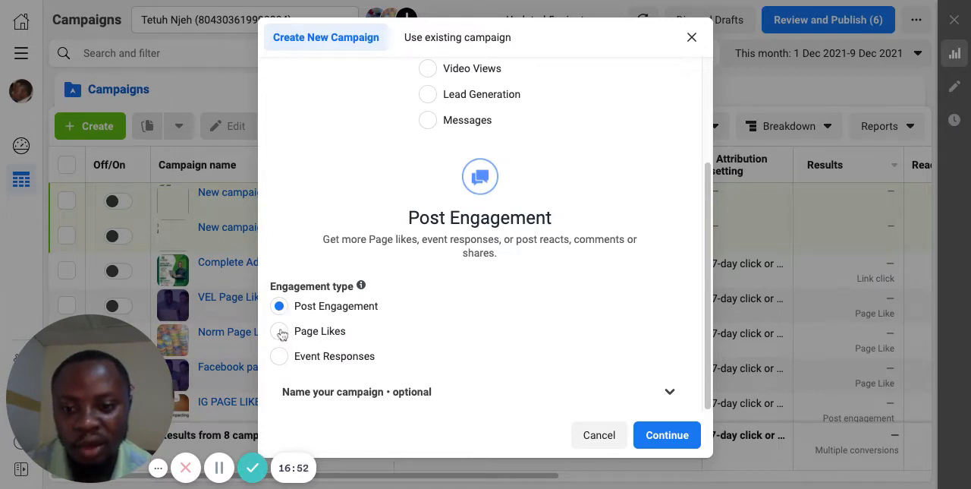
{"action": "left_click", "coordinate": [280, 331]}
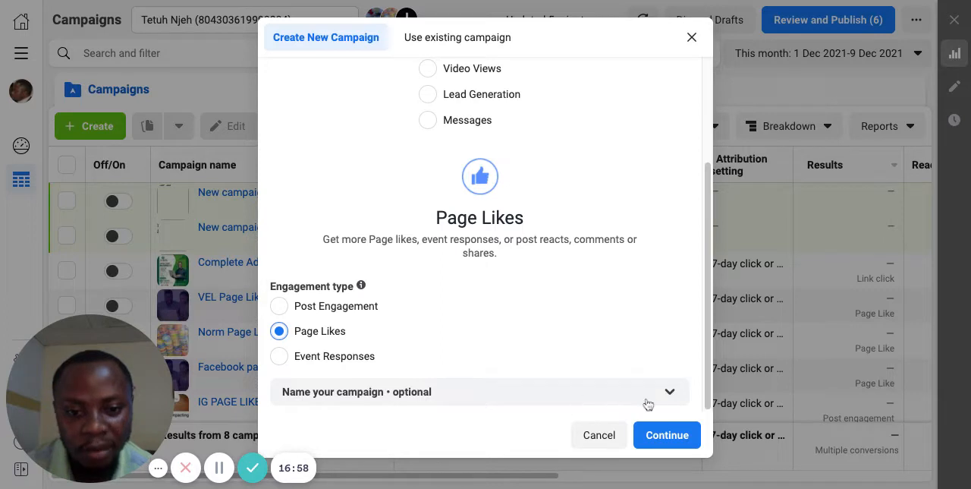
Step: Expand the optional campaign naming section and name both the campaign and its ad set TPL
{"action": "left_click", "coordinate": [670, 395]}
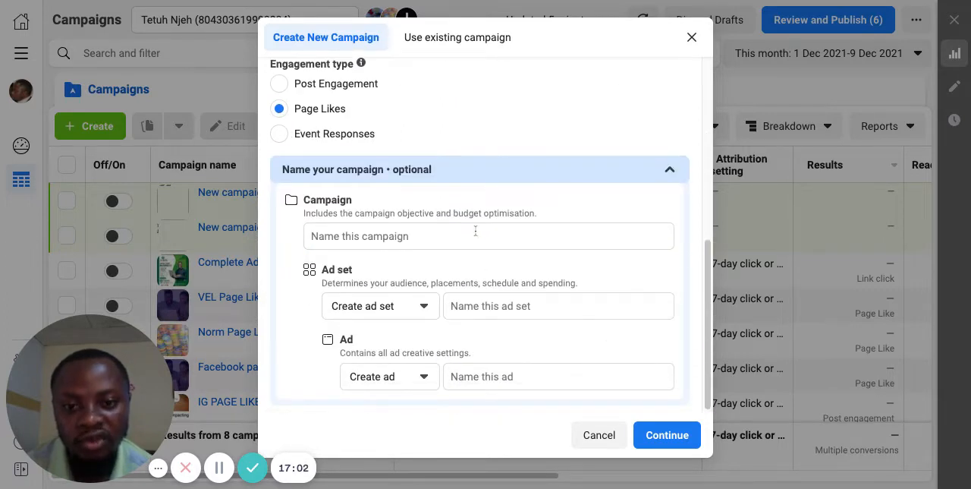
{"action": "left_click", "coordinate": [476, 230]}
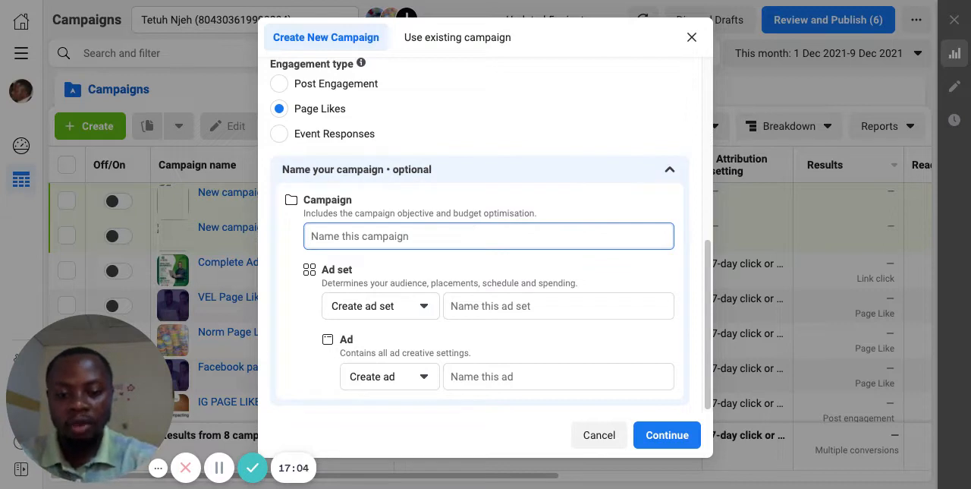
{"action": "type", "text": "t"}
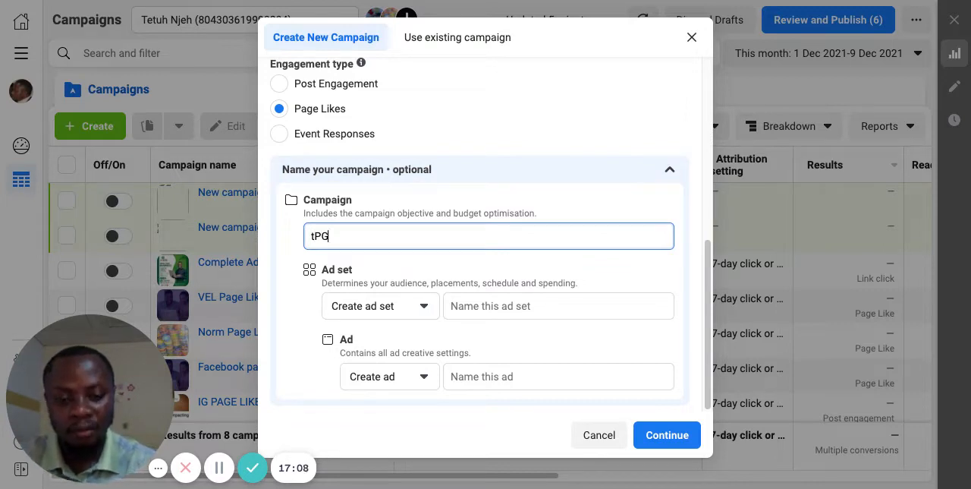
{"action": "key", "text": "BackSpace"}
{"action": "type", "text": "TPL"}
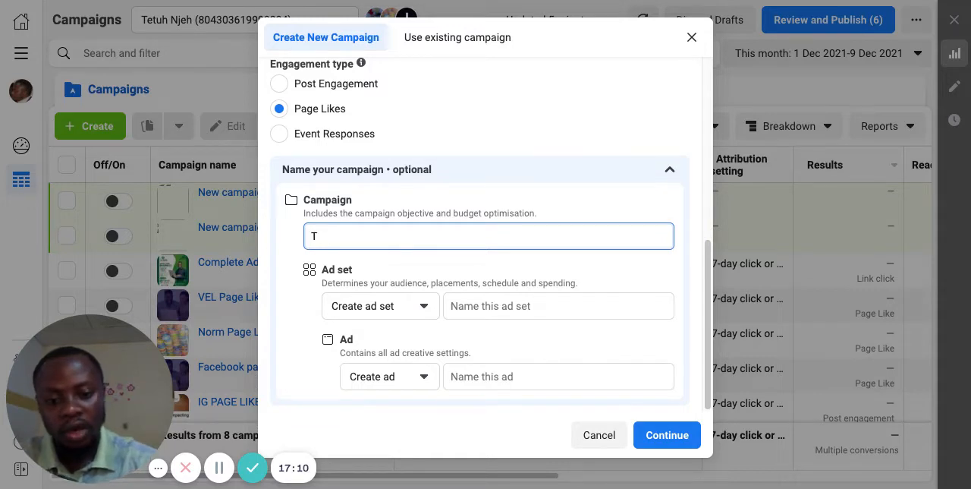
{"action": "left_click", "coordinate": [538, 306]}
{"action": "type", "text": "TPL"}
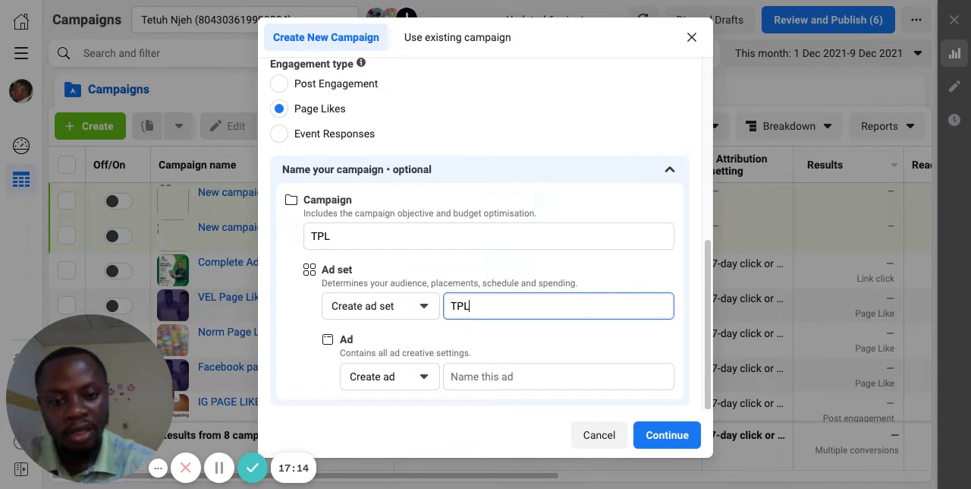
Step: Name the ad TPL and continue to the new campaign's detailed settings
{"action": "left_click", "coordinate": [566, 374]}
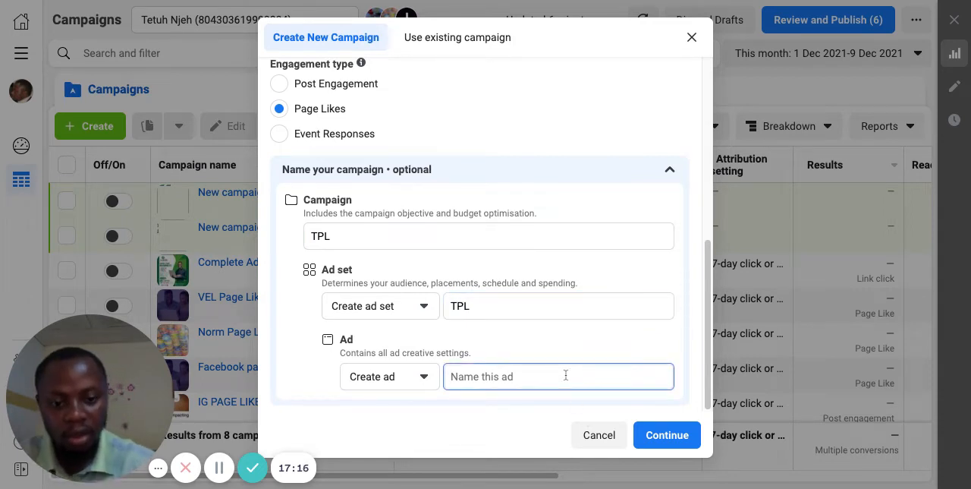
{"action": "type", "text": "TPL"}
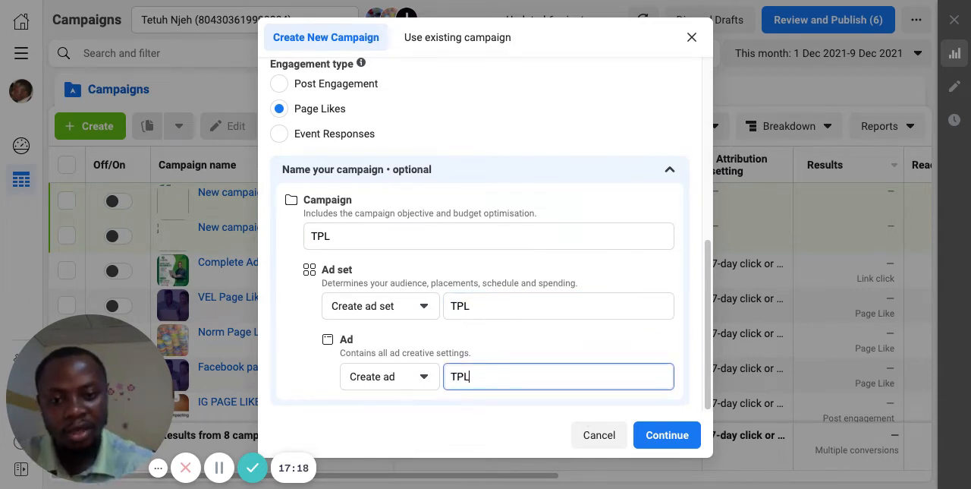
{"action": "left_click", "coordinate": [685, 433]}
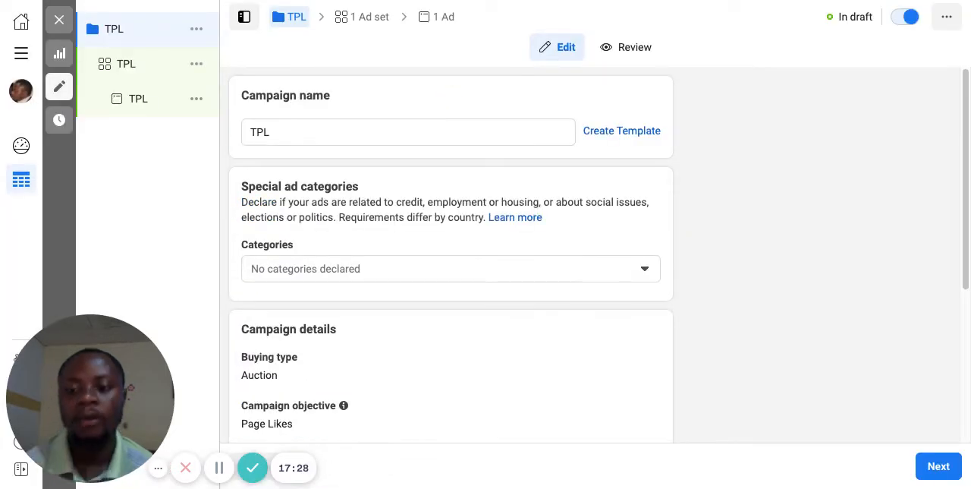
Step: Review the campaign's special ad categories, details, A/B test and budget optimisation settings, and proceed to the ad set
{"action": "scroll", "coordinate": [451, 258], "scroll_direction": "down", "scroll_amount": 2}
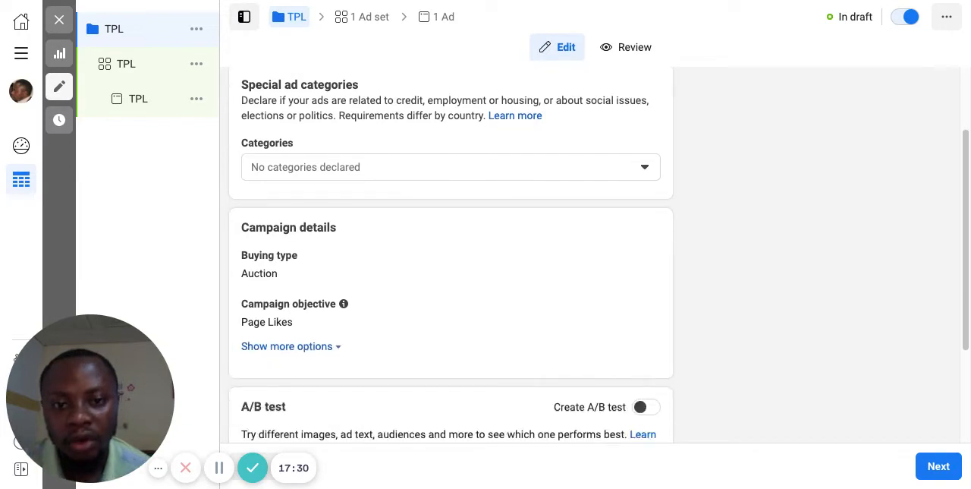
{"action": "scroll", "coordinate": [450, 258], "scroll_direction": "up", "scroll_amount": 2}
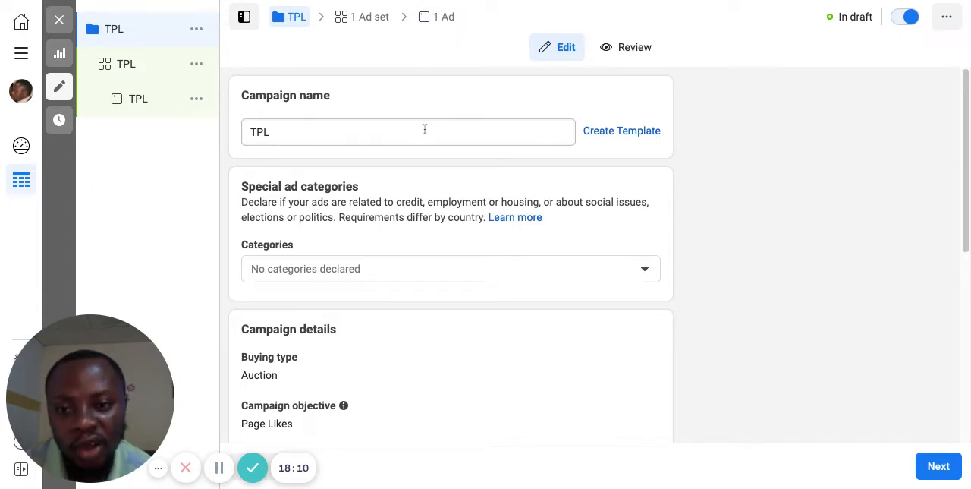
{"action": "scroll", "coordinate": [425, 130], "scroll_direction": "down", "scroll_amount": 3}
{"action": "scroll", "coordinate": [425, 129], "scroll_direction": "down", "scroll_amount": 2}
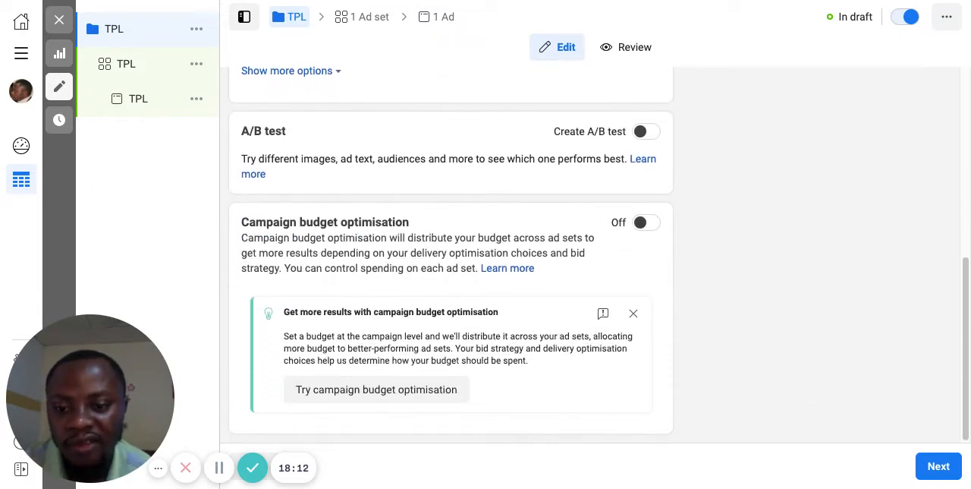
{"action": "scroll", "coordinate": [451, 254], "scroll_direction": "up", "scroll_amount": 1}
{"action": "scroll", "coordinate": [451, 254], "scroll_direction": "down", "scroll_amount": 1}
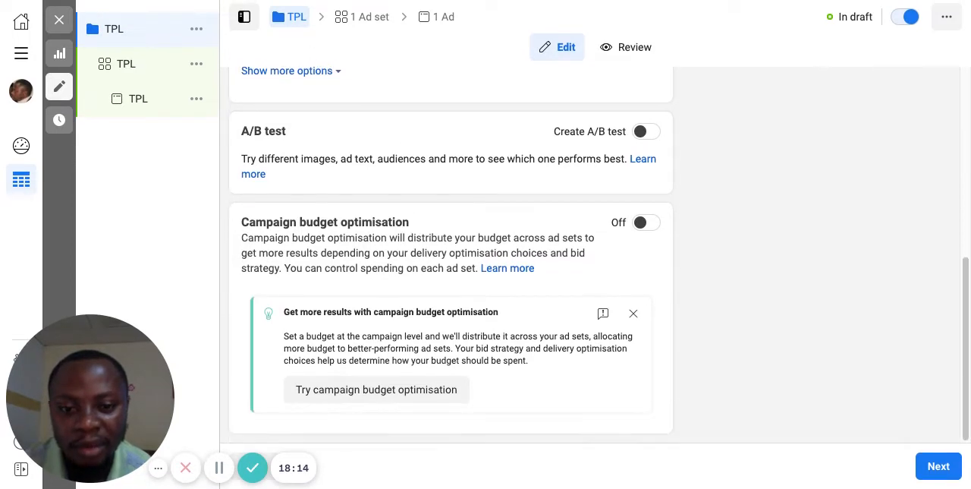
{"action": "scroll", "coordinate": [537, 153], "scroll_direction": "up", "scroll_amount": 1}
{"action": "scroll", "coordinate": [538, 154], "scroll_direction": "down", "scroll_amount": 1}
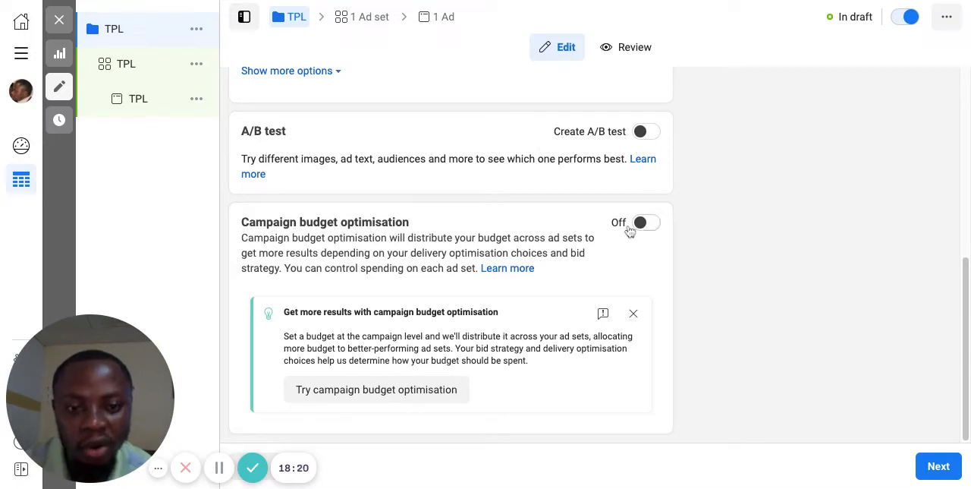
{"action": "left_click", "coordinate": [940, 467]}
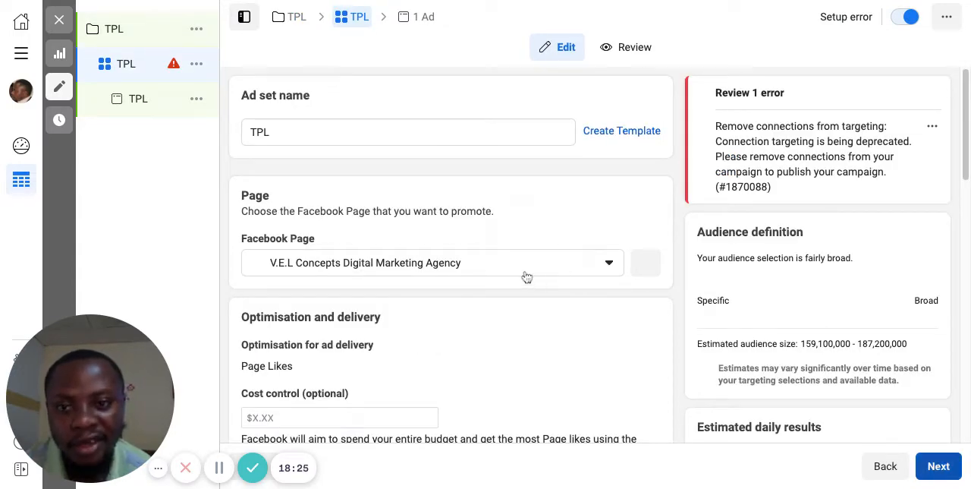
Step: Review the ad set's page settings and look through the Facebook Pages available to promote, keeping V.E.L Concepts Digital Marketing Agency
{"action": "scroll", "coordinate": [525, 276], "scroll_direction": "down", "scroll_amount": 2}
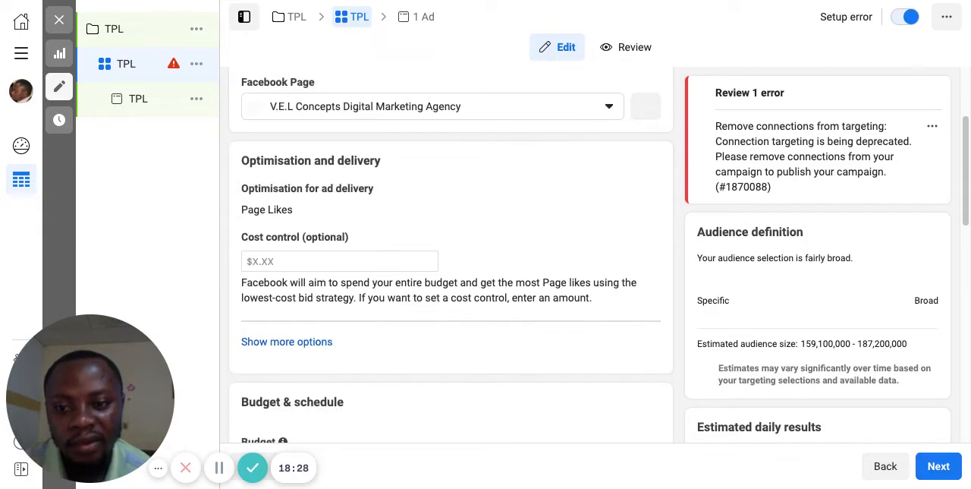
{"action": "scroll", "coordinate": [450, 258], "scroll_direction": "up", "scroll_amount": 3}
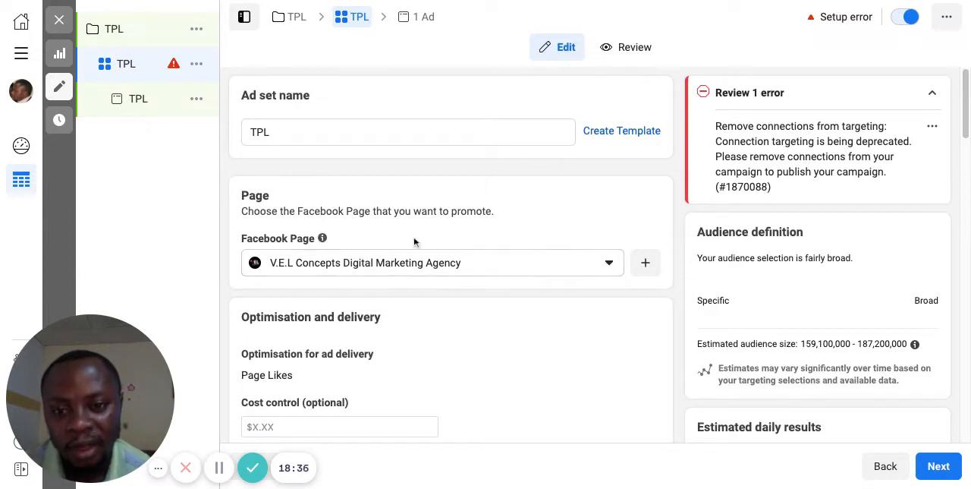
{"action": "scroll", "coordinate": [414, 242], "scroll_direction": "down", "scroll_amount": 1}
{"action": "scroll", "coordinate": [414, 241], "scroll_direction": "down", "scroll_amount": 3}
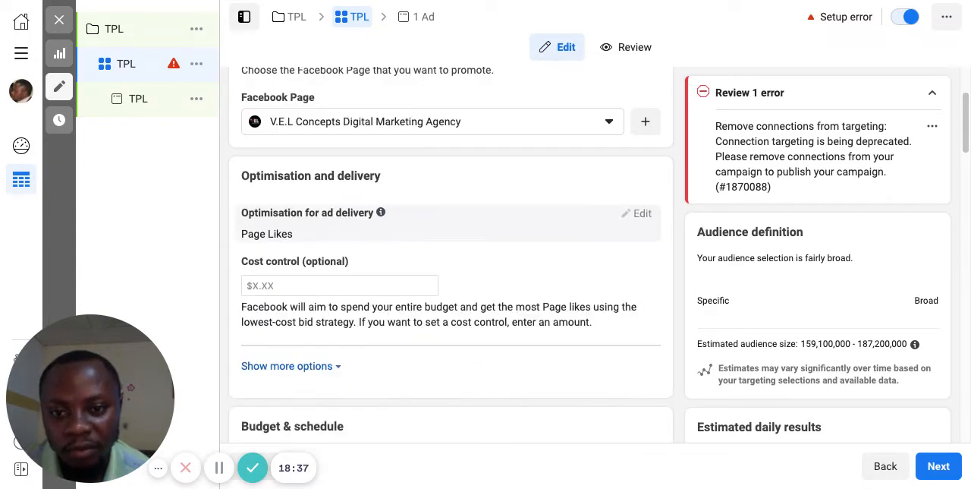
{"action": "scroll", "coordinate": [598, 126], "scroll_direction": "up", "scroll_amount": 2}
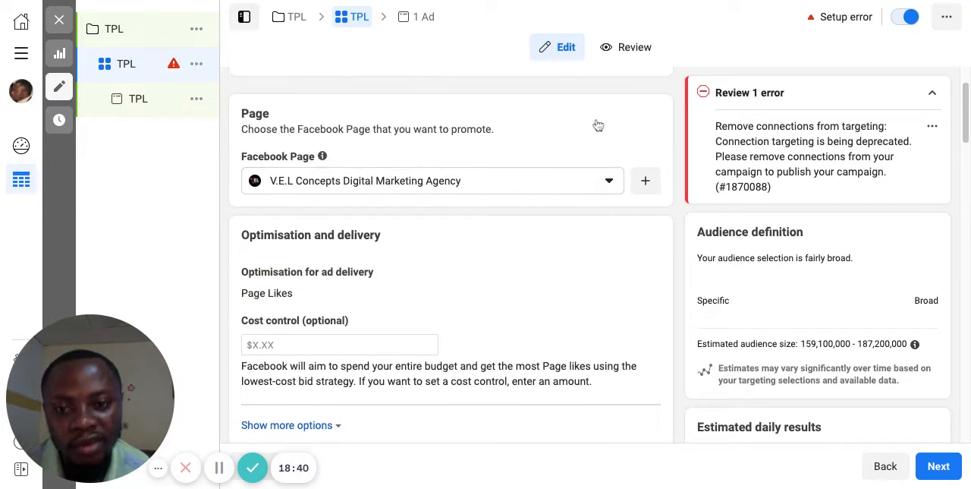
{"action": "left_click", "coordinate": [609, 183]}
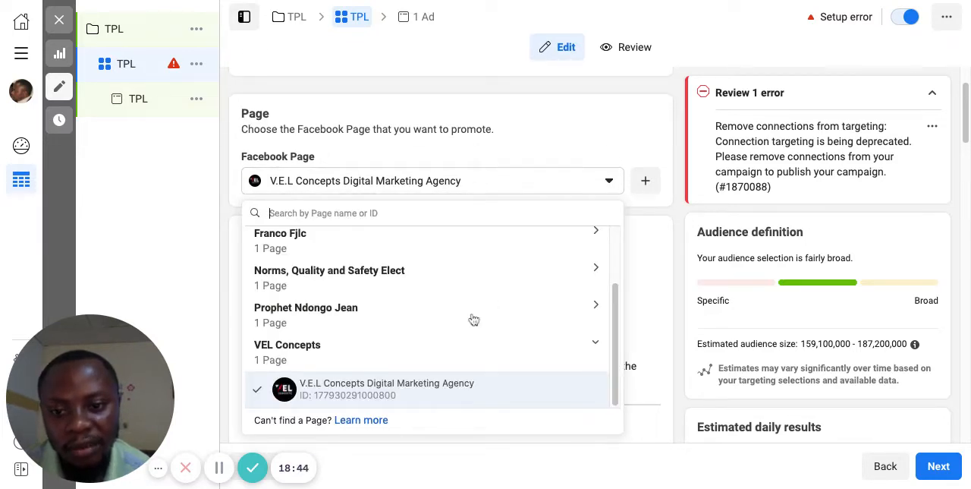
{"action": "scroll", "coordinate": [473, 319], "scroll_direction": "up", "scroll_amount": 2}
{"action": "scroll", "coordinate": [474, 319], "scroll_direction": "down", "scroll_amount": 2}
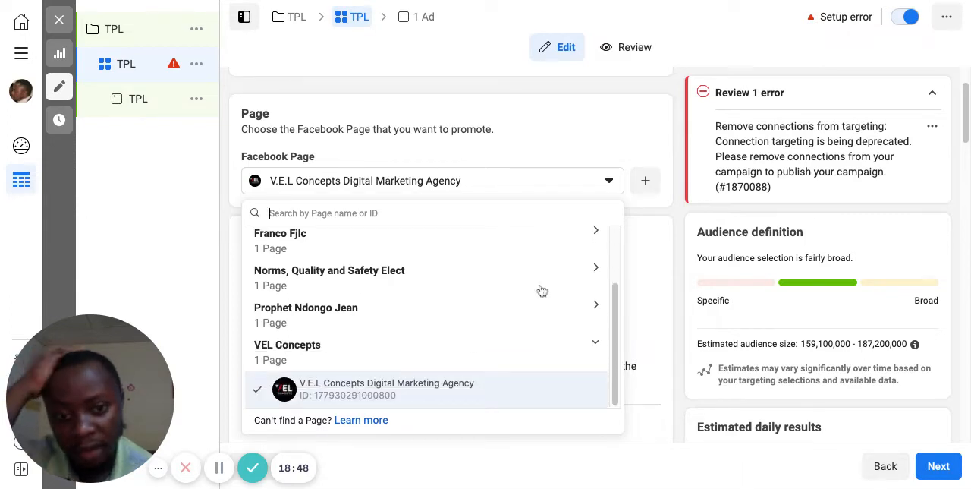
{"action": "left_click", "coordinate": [606, 186]}
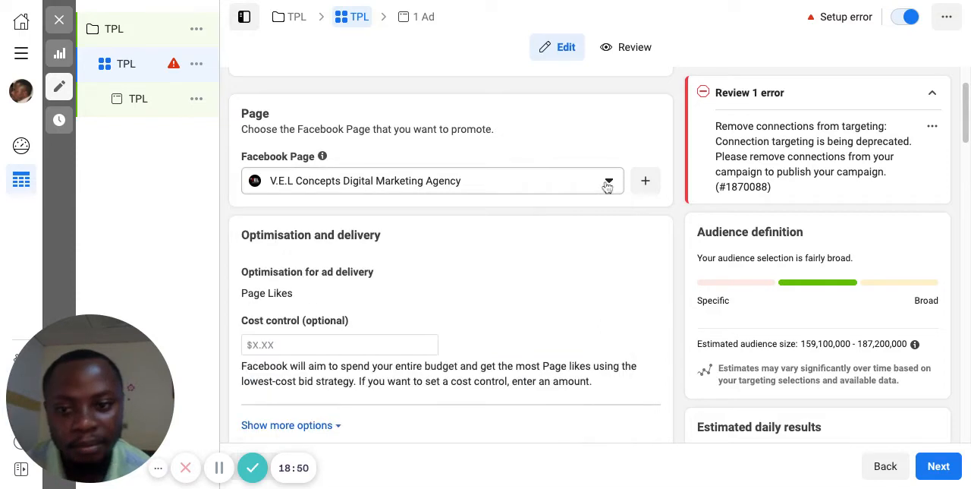
Step: Read the ad set's Optimisation and delivery settings, including cost control, and view the Budget & schedule section
{"action": "scroll", "coordinate": [562, 250], "scroll_direction": "down", "scroll_amount": 3}
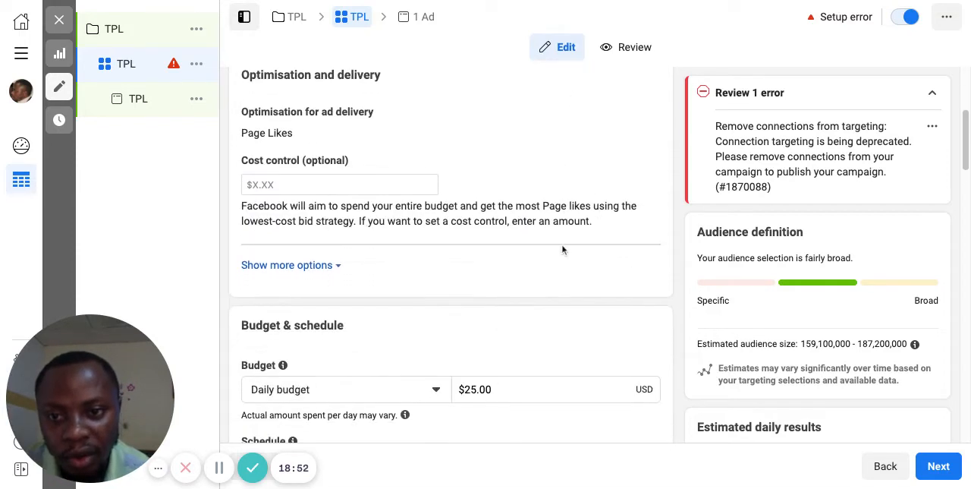
{"action": "scroll", "coordinate": [255, 201], "scroll_direction": "up", "scroll_amount": 1}
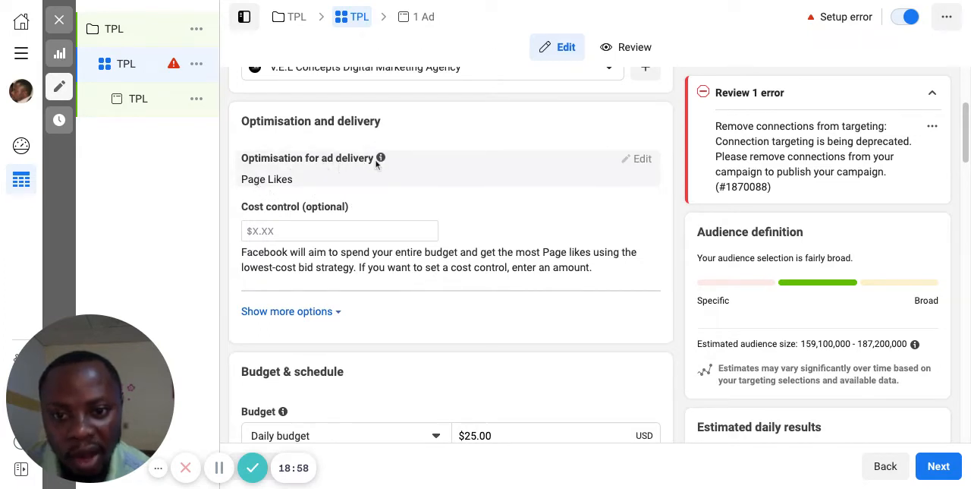
{"action": "mouse_move", "coordinate": [380, 158]}
{"action": "scroll", "coordinate": [436, 218], "scroll_direction": "down", "scroll_amount": 3}
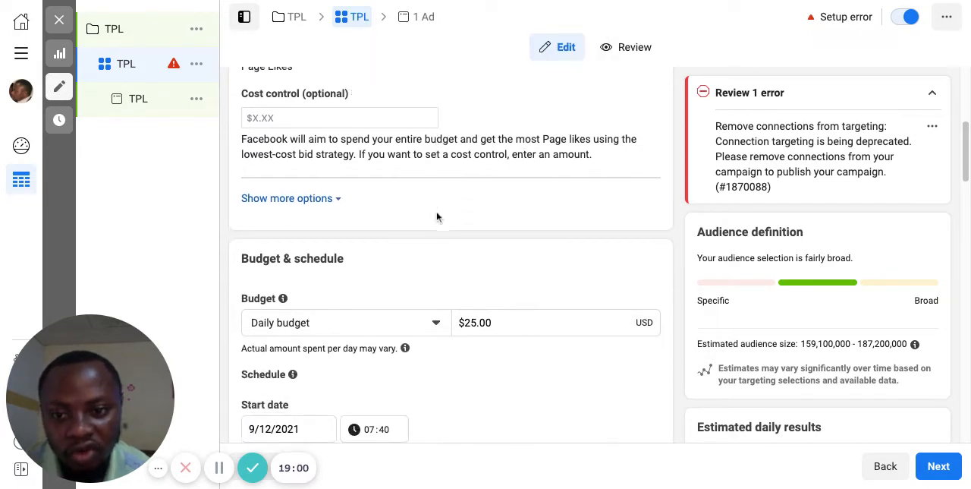
{"action": "scroll", "coordinate": [436, 218], "scroll_direction": "down", "scroll_amount": 3}
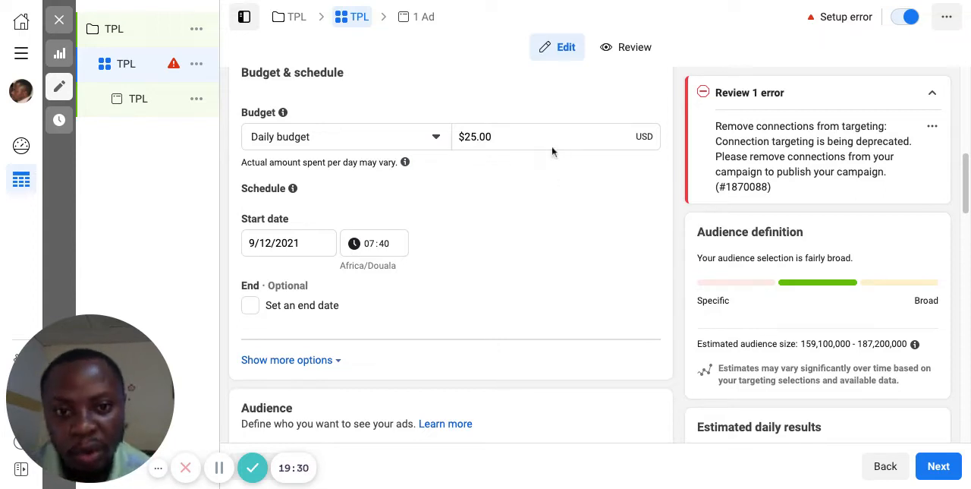
{"action": "left_click", "coordinate": [472, 137]}
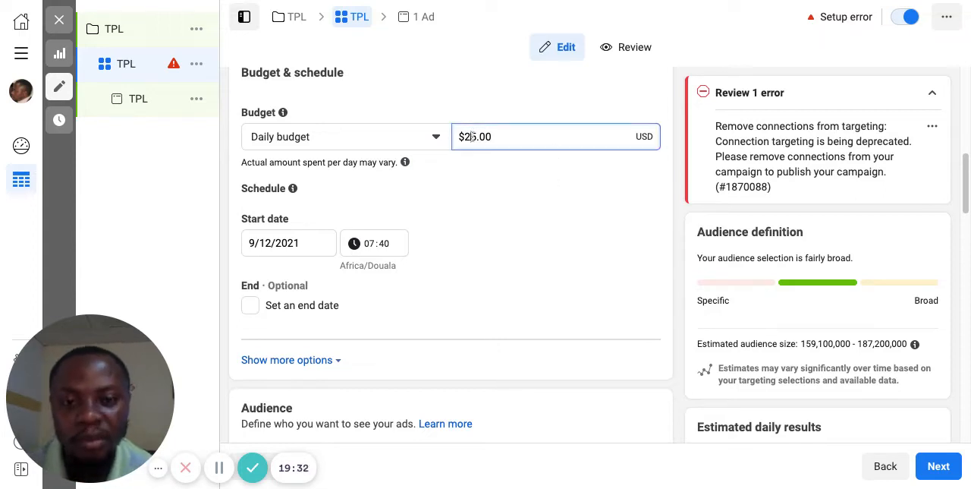
{"action": "key", "text": "BackSpace"}
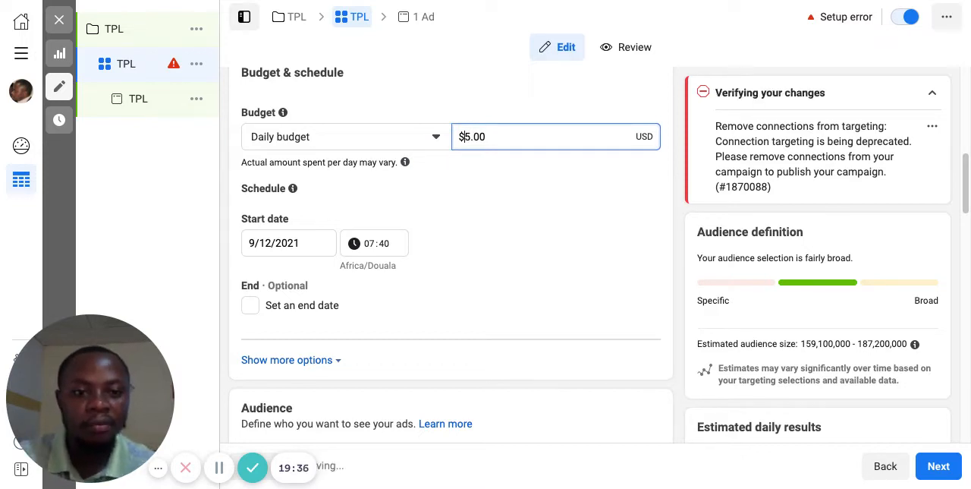
{"action": "type", "text": "2"}
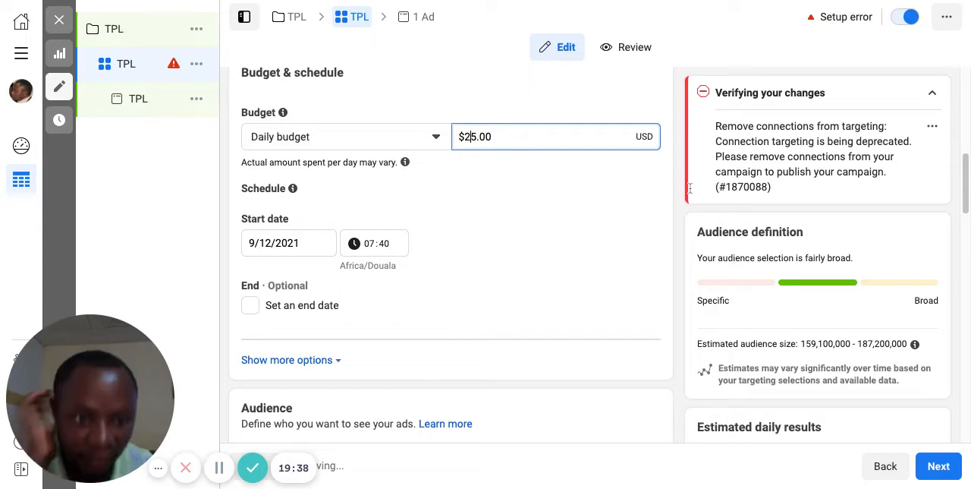
Step: Examine the ad set's schedule, audience targeting, connections and placements together with the estimated audience size and daily results
{"action": "scroll", "coordinate": [762, 233], "scroll_direction": "down", "scroll_amount": 1}
{"action": "scroll", "coordinate": [762, 235], "scroll_direction": "up", "scroll_amount": 1}
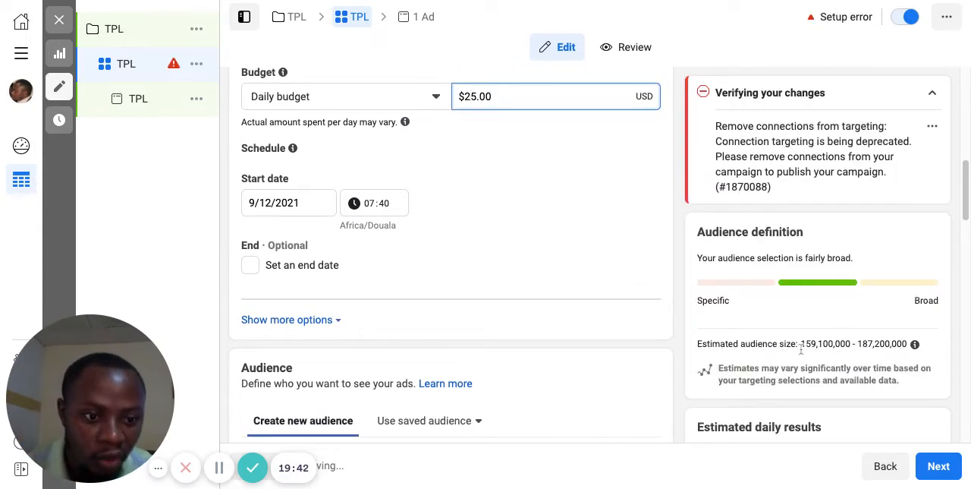
{"action": "scroll", "coordinate": [795, 352], "scroll_direction": "down", "scroll_amount": 1}
{"action": "scroll", "coordinate": [795, 351], "scroll_direction": "down", "scroll_amount": 1}
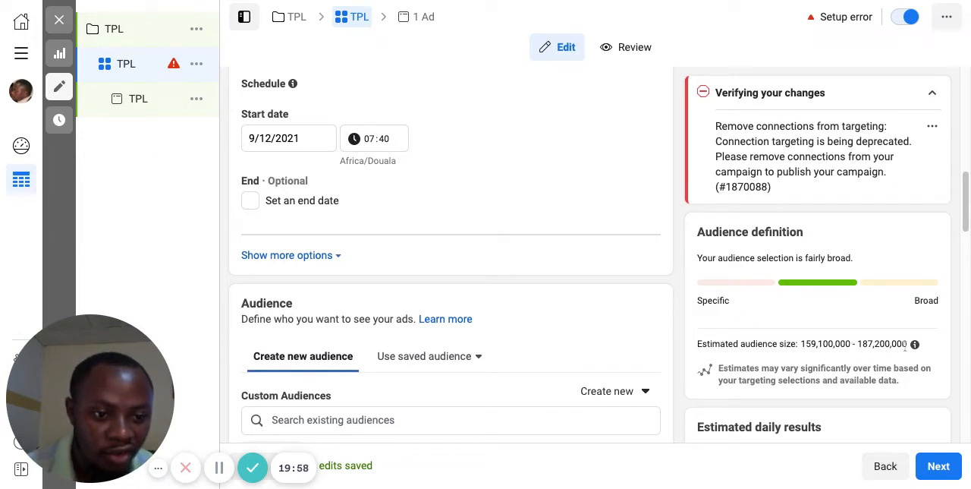
{"action": "scroll", "coordinate": [848, 365], "scroll_direction": "down", "scroll_amount": 1}
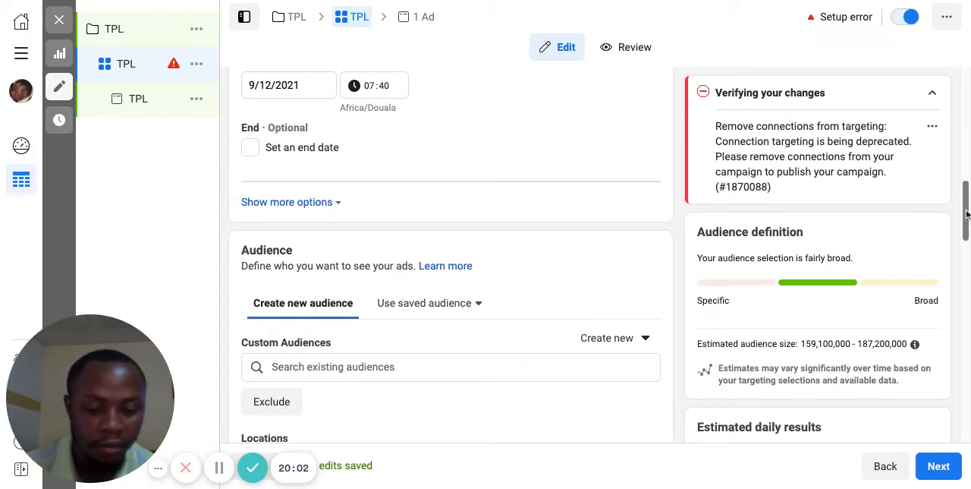
{"action": "left_click_drag", "start_coordinate": [966, 215], "coordinate": [966, 333]}
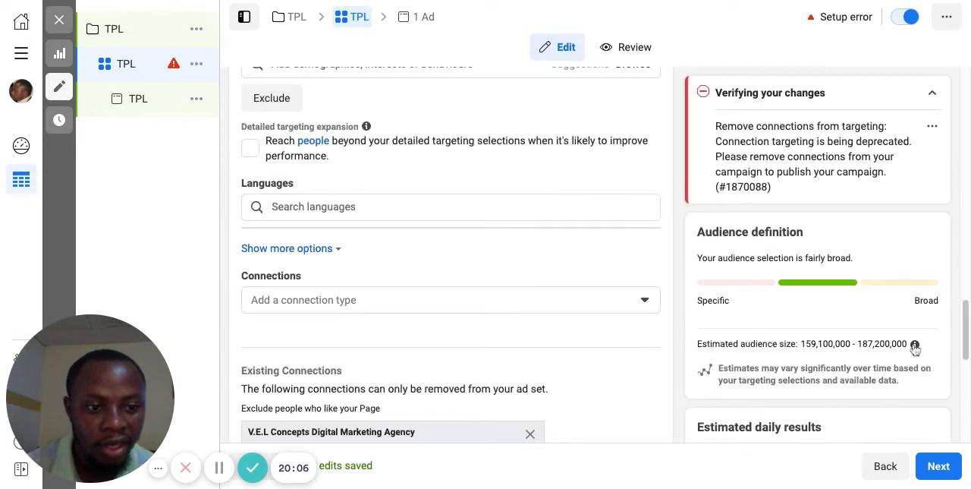
{"action": "scroll", "coordinate": [967, 346], "scroll_direction": "down", "scroll_amount": 5}
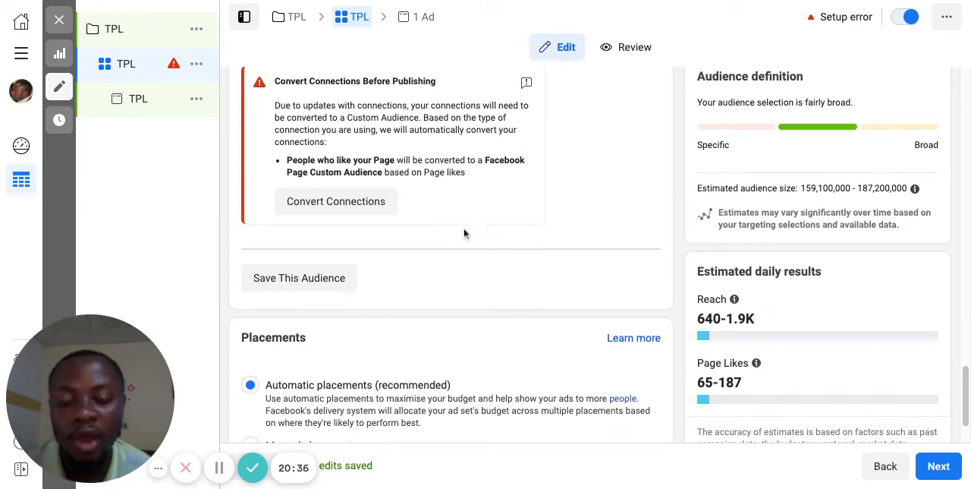
{"action": "scroll", "coordinate": [471, 227], "scroll_direction": "up", "scroll_amount": 5}
{"action": "scroll", "coordinate": [471, 230], "scroll_direction": "up", "scroll_amount": 5}
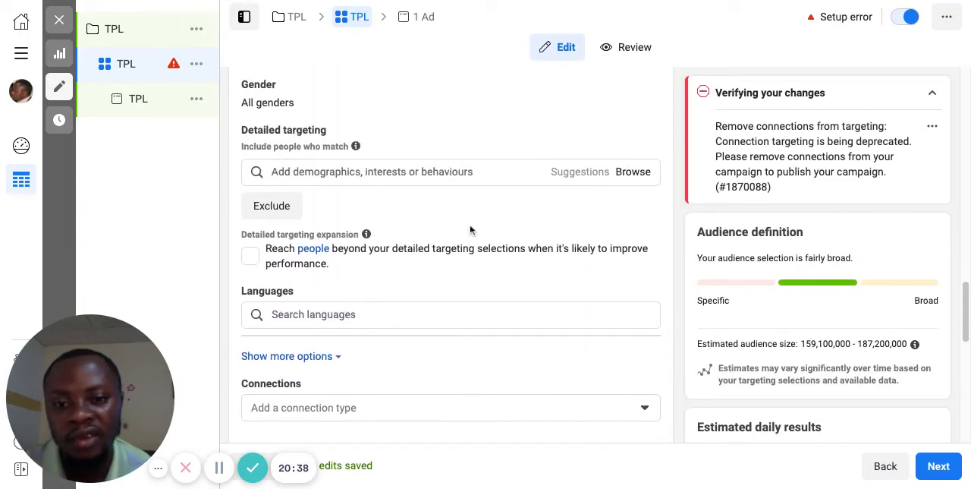
{"action": "scroll", "coordinate": [450, 270], "scroll_direction": "up", "scroll_amount": 4}
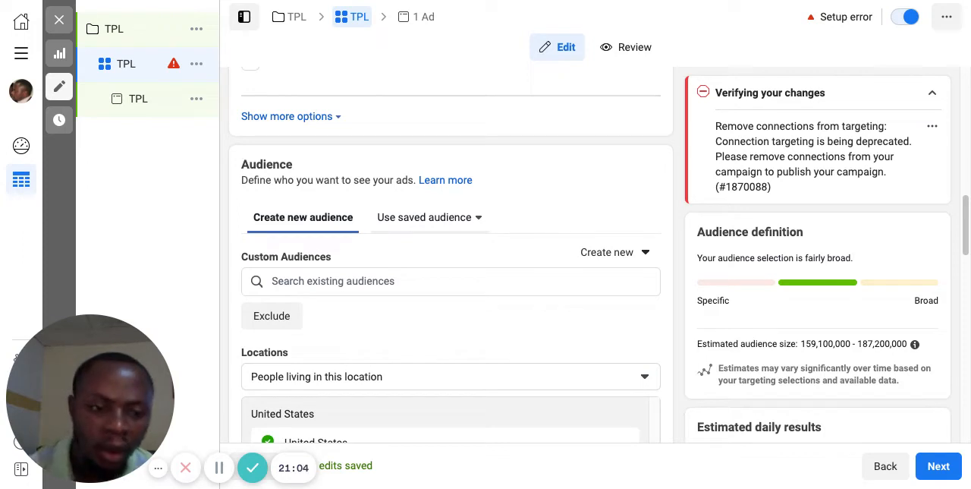
{"action": "scroll", "coordinate": [532, 220], "scroll_direction": "up", "scroll_amount": 1}
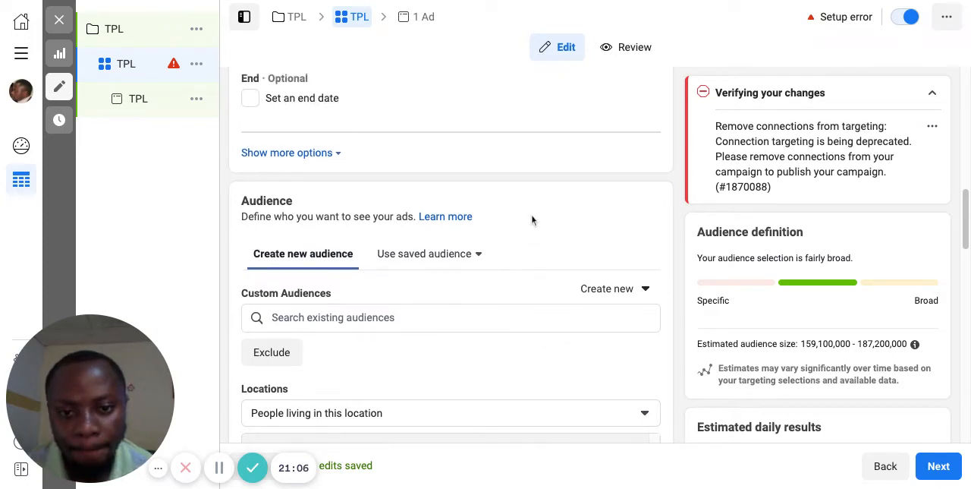
{"action": "scroll", "coordinate": [532, 219], "scroll_direction": "up", "scroll_amount": 2}
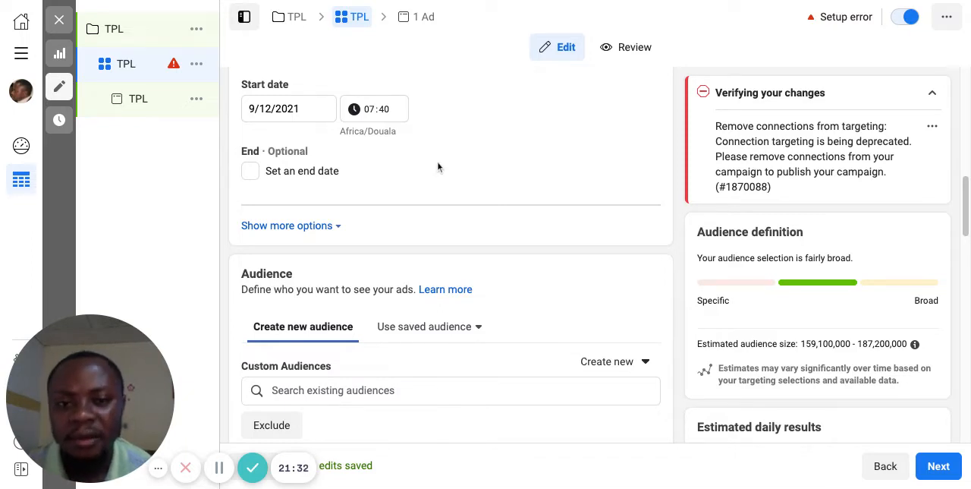
{"action": "scroll", "coordinate": [438, 164], "scroll_direction": "down", "scroll_amount": 2}
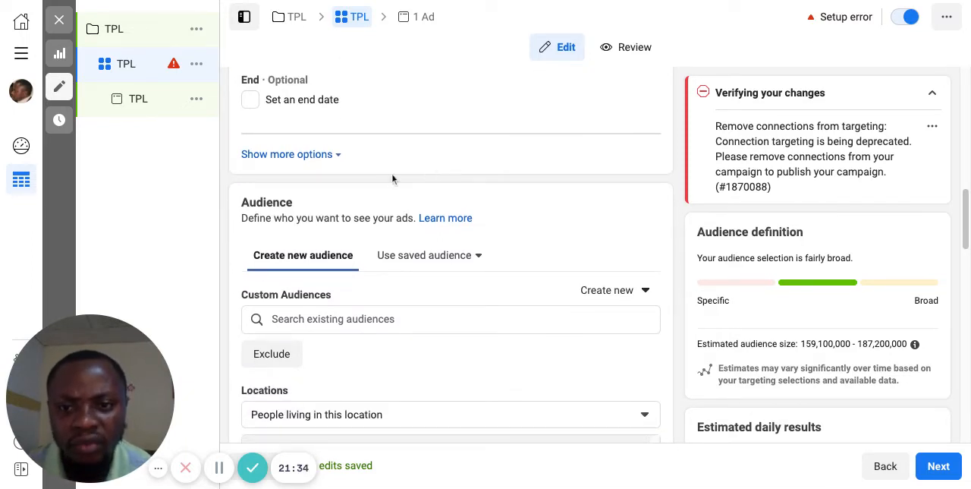
{"action": "scroll", "coordinate": [480, 165], "scroll_direction": "down", "scroll_amount": 1}
Step: Set the ad set's daily budget to $5.00
{"action": "scroll", "coordinate": [480, 166], "scroll_direction": "up", "scroll_amount": 1}
{"action": "scroll", "coordinate": [479, 166], "scroll_direction": "up", "scroll_amount": 6}
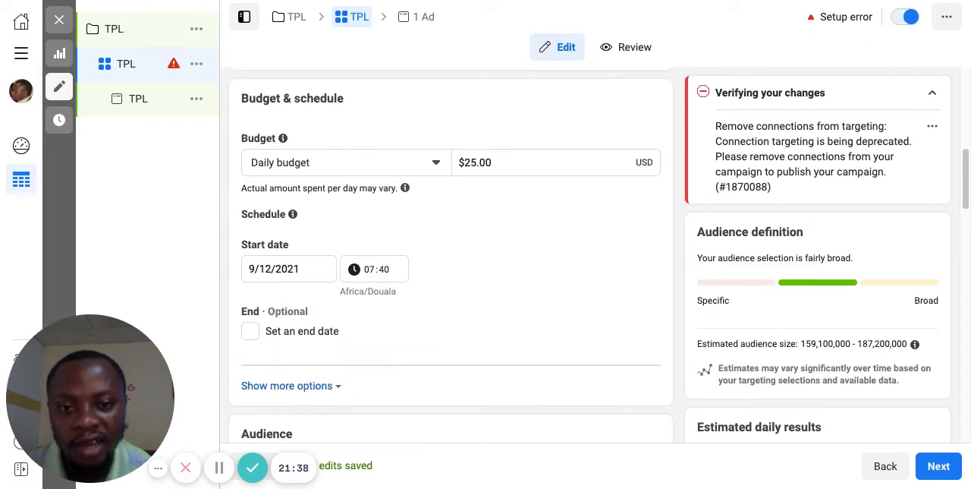
{"action": "left_click", "coordinate": [470, 163]}
{"action": "key", "text": "BackSpace"}
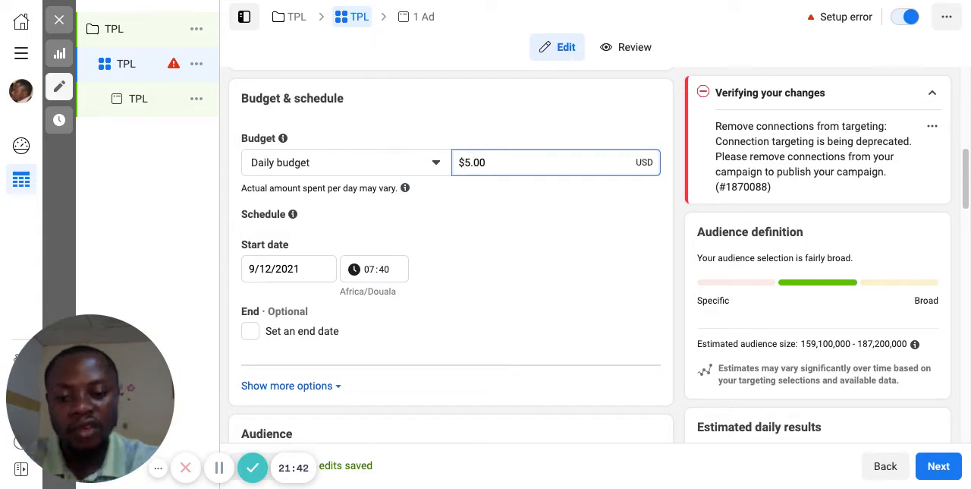
Step: Set the ad set's daily budget to $10.00 and check the estimated daily results for reach and Page likes
{"action": "type", "text": "1"}
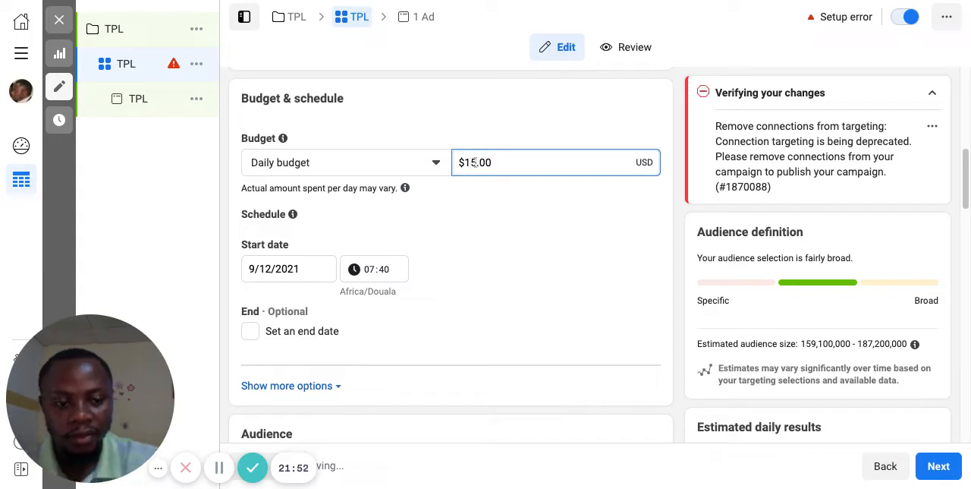
{"action": "key", "text": "BackSpace"}
{"action": "key", "text": "BackSpace"}
{"action": "type", "text": "10"}
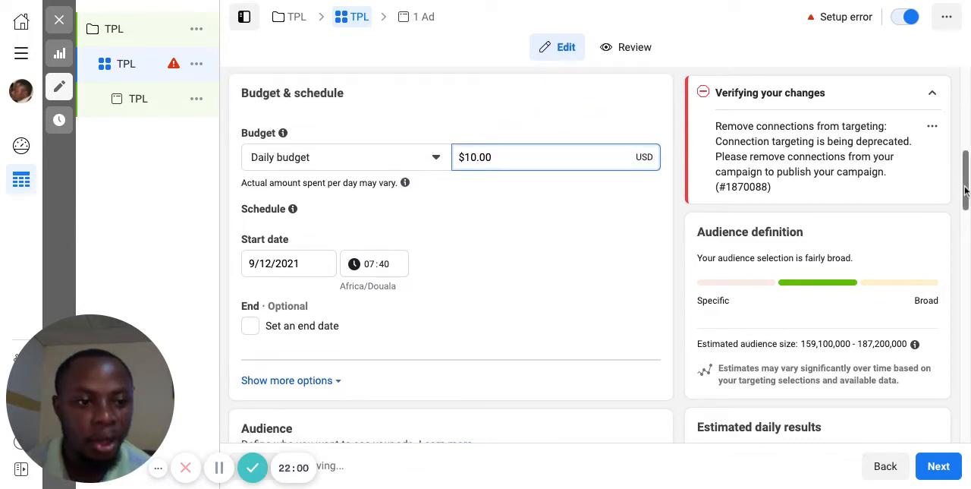
{"action": "left_click_drag", "start_coordinate": [966, 192], "coordinate": [965, 417]}
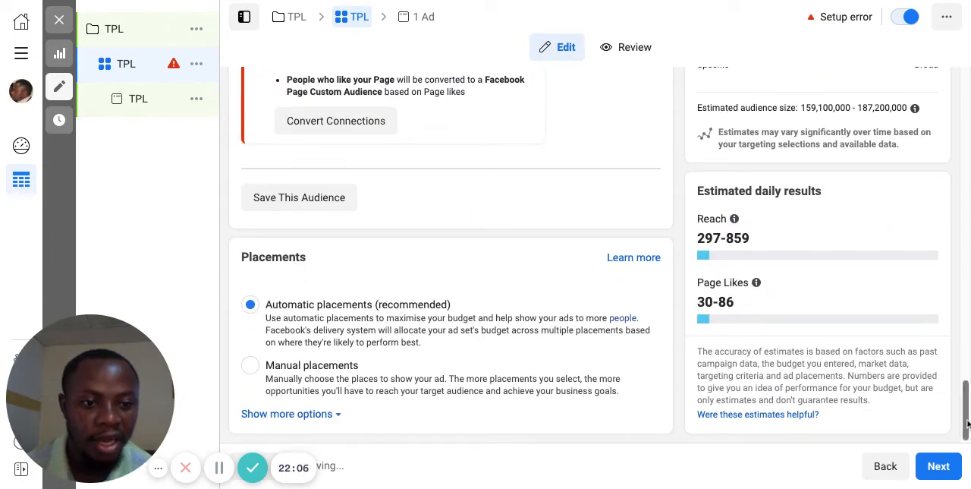
{"action": "left_click_drag", "start_coordinate": [966, 425], "coordinate": [966, 184]}
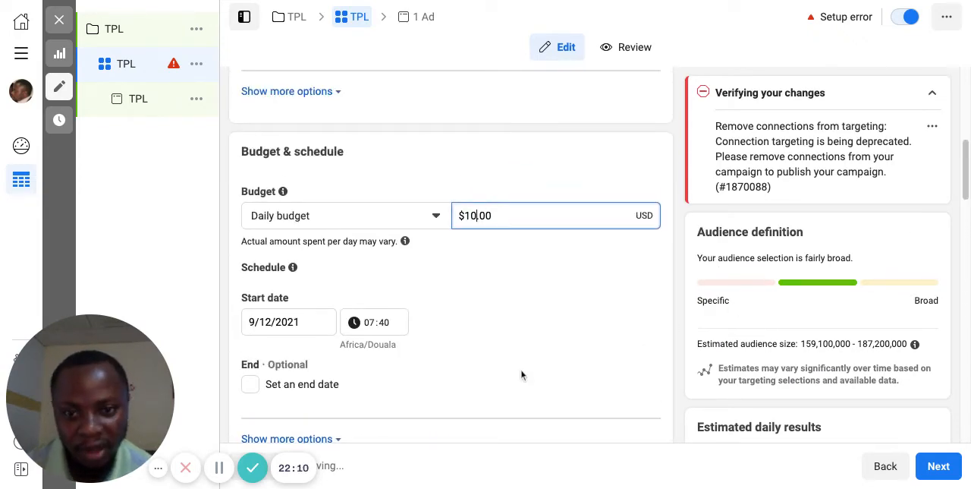
Step: Enable an end date for the ad set's schedule
{"action": "scroll", "coordinate": [478, 287], "scroll_direction": "down", "scroll_amount": 2}
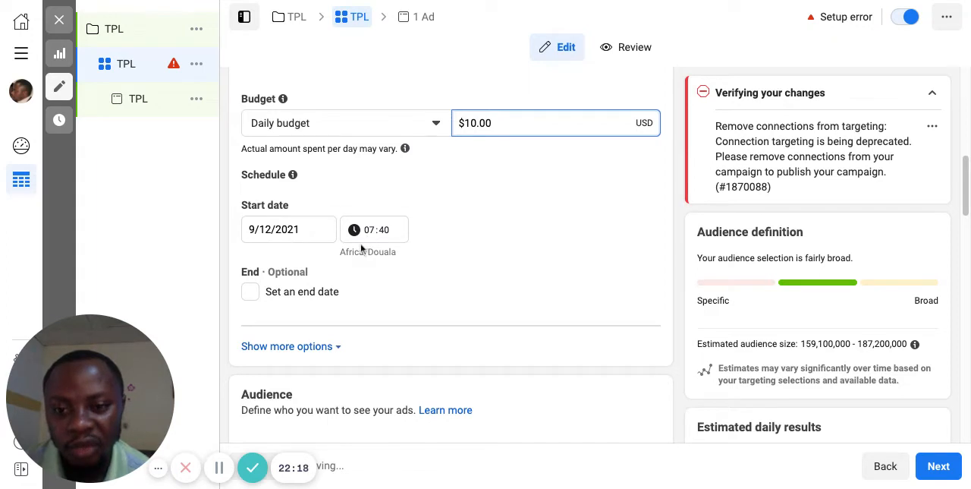
{"action": "scroll", "coordinate": [361, 248], "scroll_direction": "down", "scroll_amount": 2}
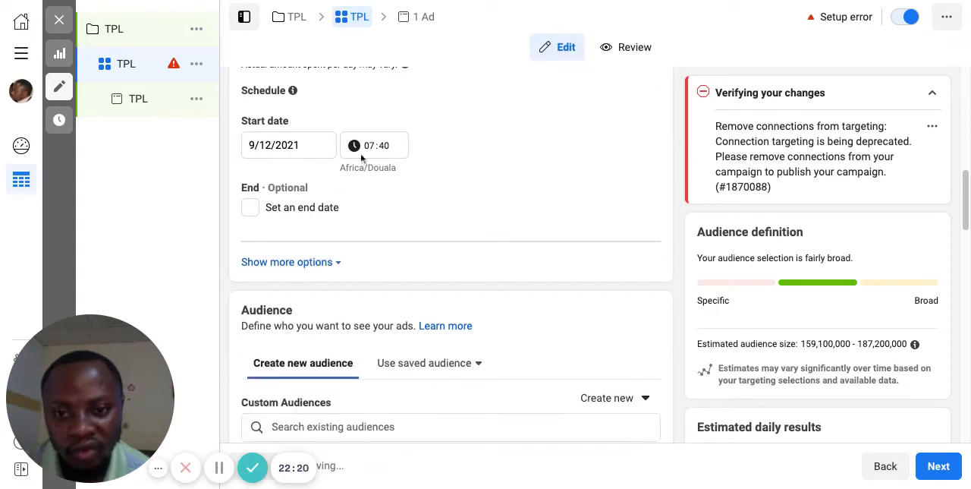
{"action": "left_click", "coordinate": [250, 207]}
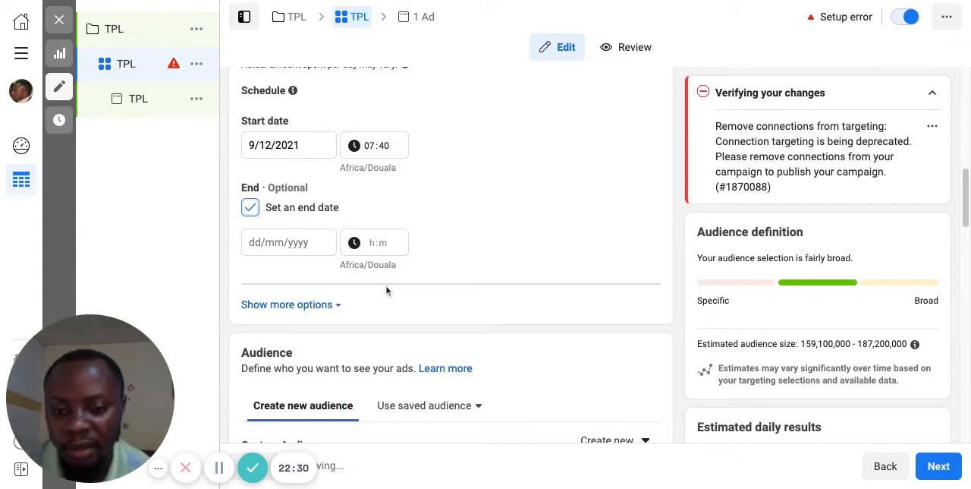
Step: Review the ad set's Audience section and view the details of the saved audience available for targeting
{"action": "scroll", "coordinate": [423, 282], "scroll_direction": "down", "scroll_amount": 3}
{"action": "scroll", "coordinate": [422, 282], "scroll_direction": "down", "scroll_amount": 5}
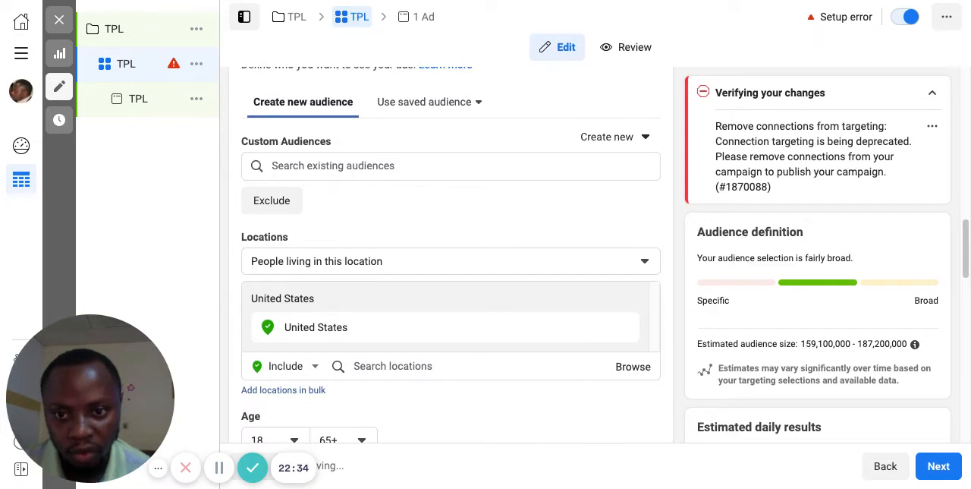
{"action": "scroll", "coordinate": [328, 134], "scroll_direction": "up", "scroll_amount": 2}
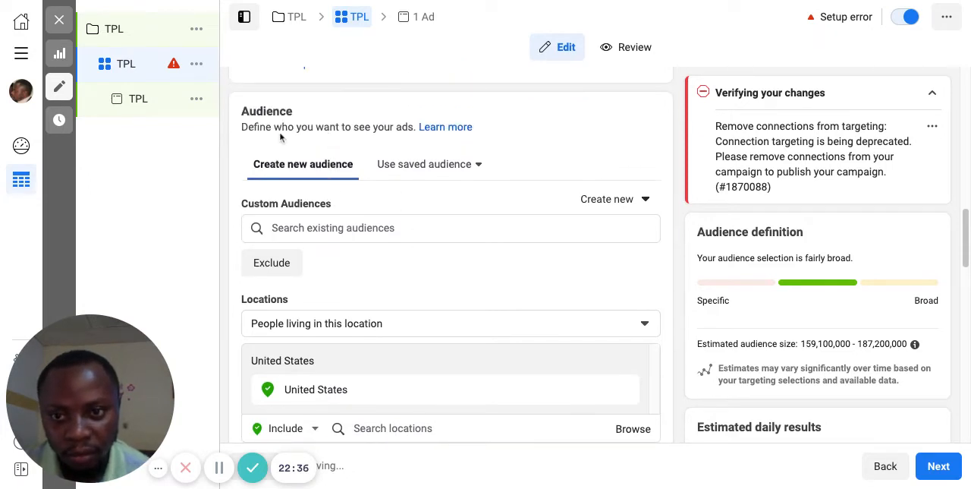
{"action": "scroll", "coordinate": [279, 138], "scroll_direction": "up", "scroll_amount": 1}
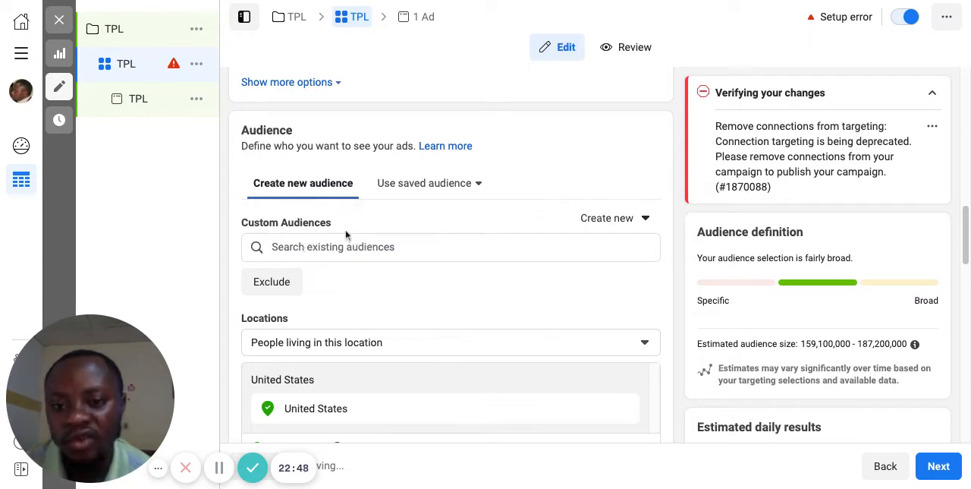
{"action": "left_click", "coordinate": [478, 186]}
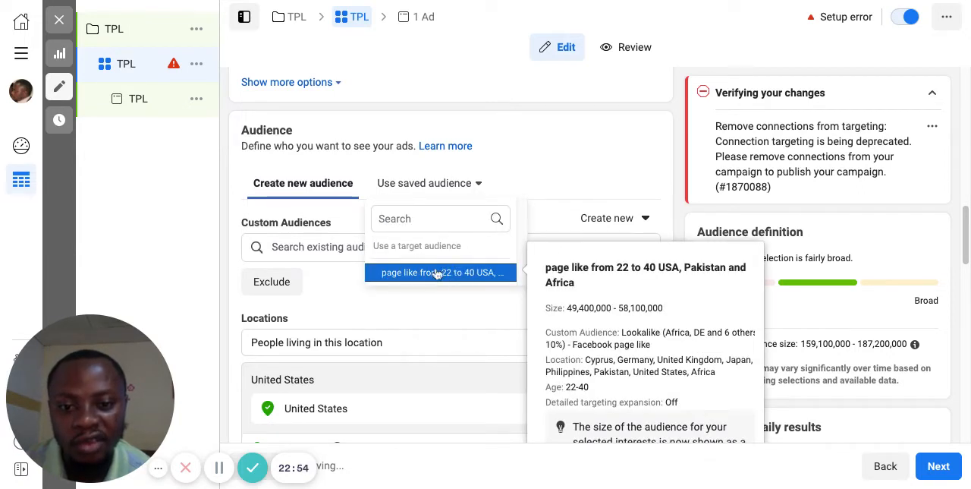
{"action": "left_click", "coordinate": [219, 467]}
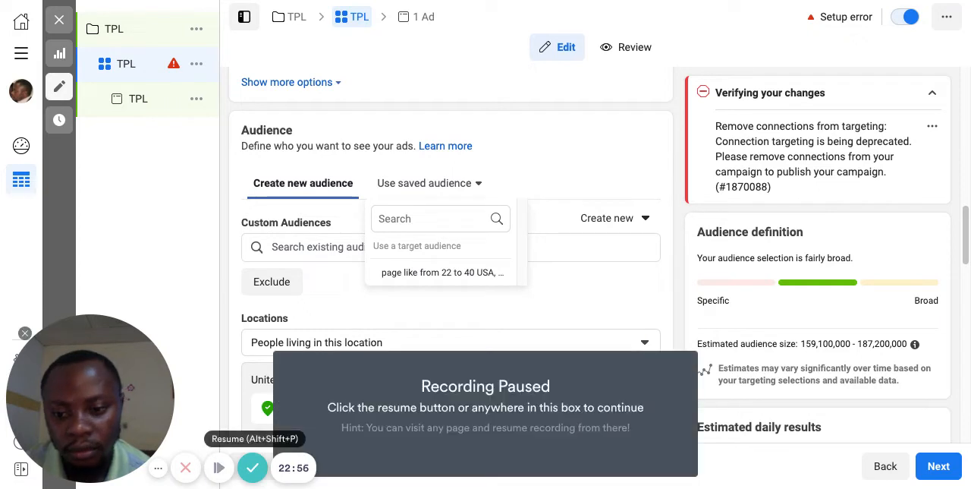
{"action": "left_click", "coordinate": [218, 467]}
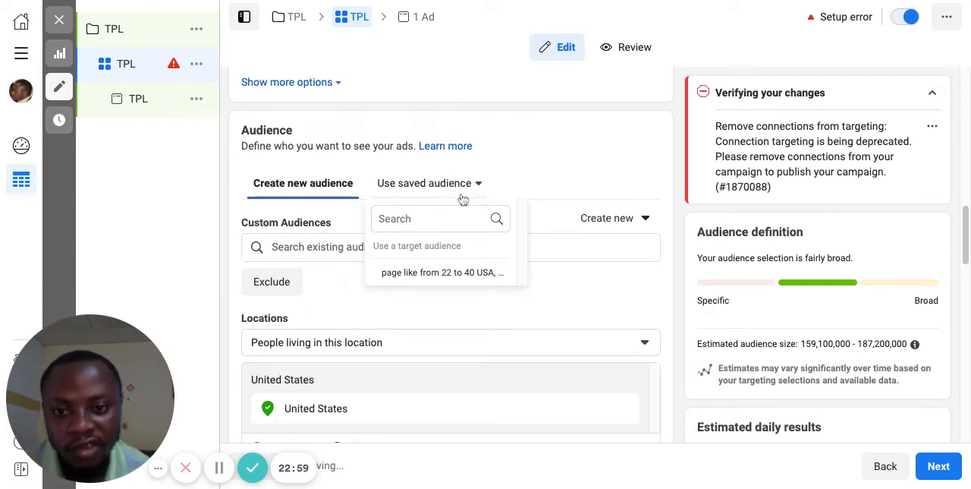
Step: Look through the existing custom and lookalike audiences available for the ad set without choosing one
{"action": "left_click", "coordinate": [308, 246]}
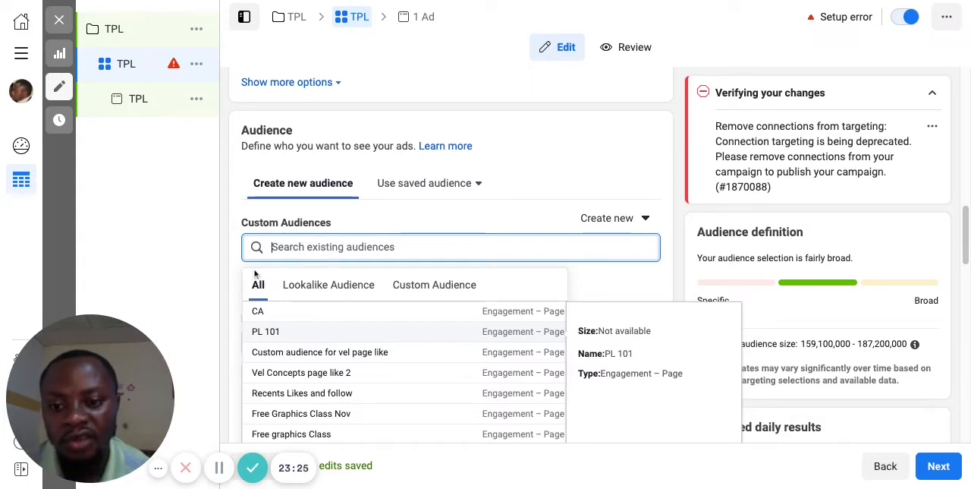
{"action": "left_click", "coordinate": [235, 289]}
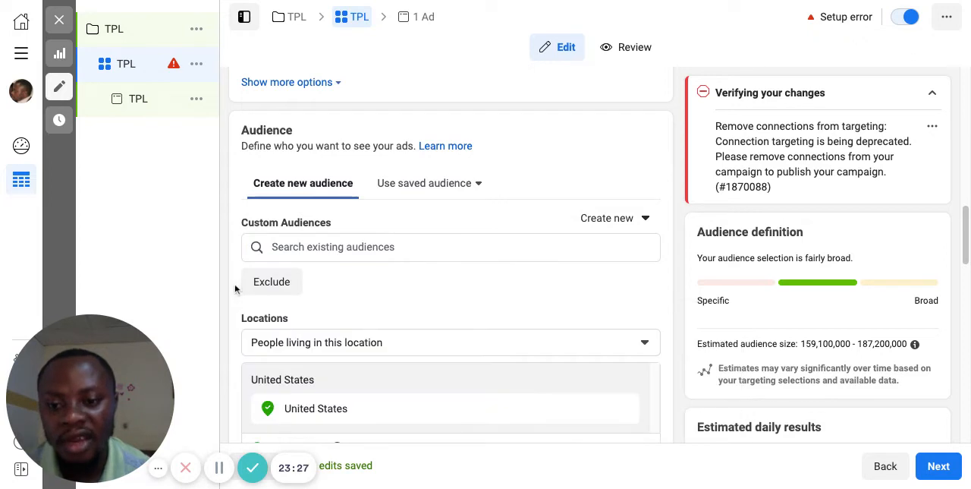
{"action": "left_click", "coordinate": [325, 247]}
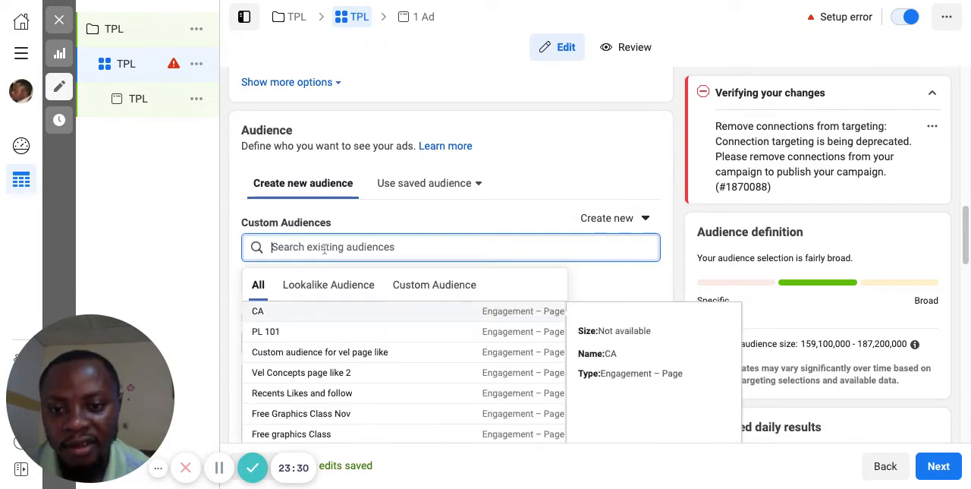
{"action": "left_click", "coordinate": [235, 277]}
Step: View the choices for which people to target in the audience's Locations setting
{"action": "scroll", "coordinate": [389, 343], "scroll_direction": "down", "scroll_amount": 1}
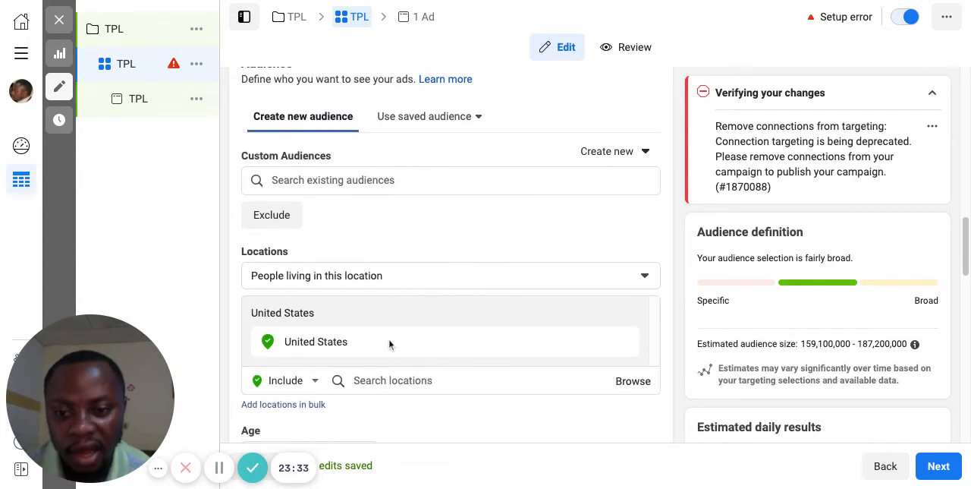
{"action": "scroll", "coordinate": [389, 343], "scroll_direction": "down", "scroll_amount": 1}
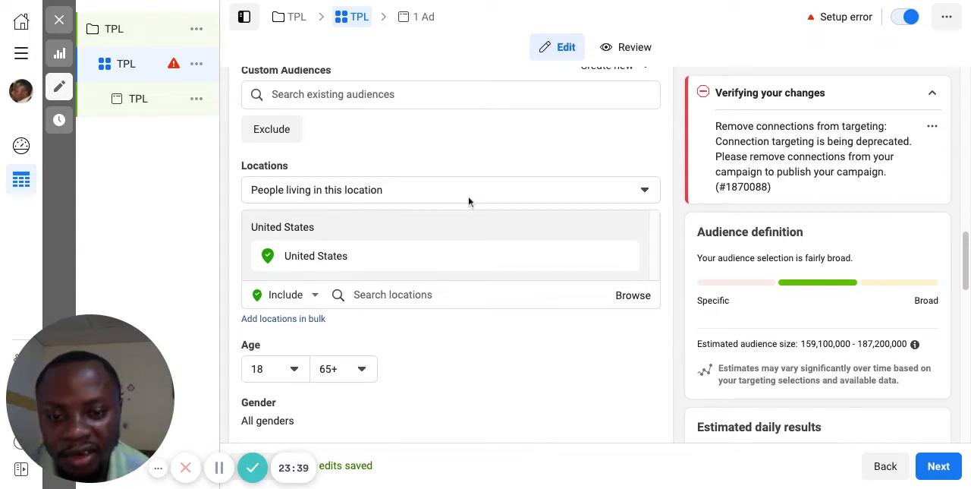
{"action": "scroll", "coordinate": [622, 203], "scroll_direction": "down", "scroll_amount": 1}
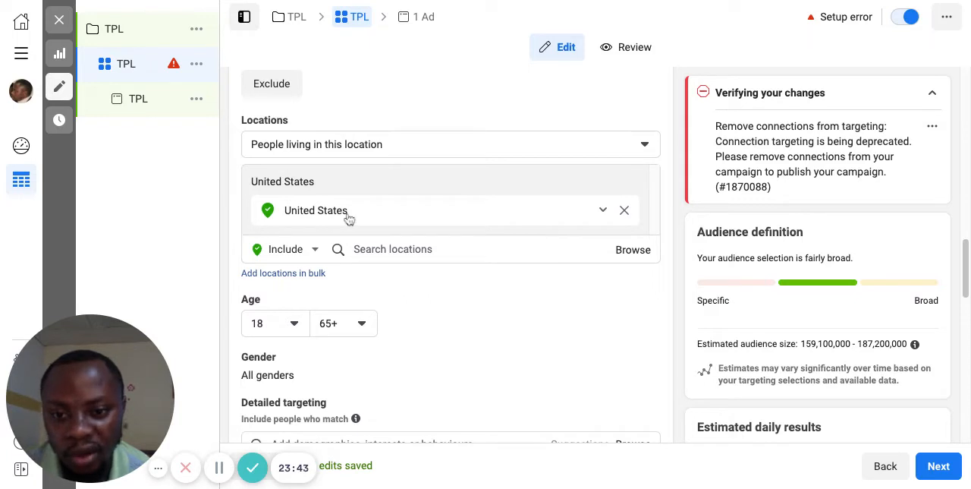
{"action": "left_click", "coordinate": [644, 147]}
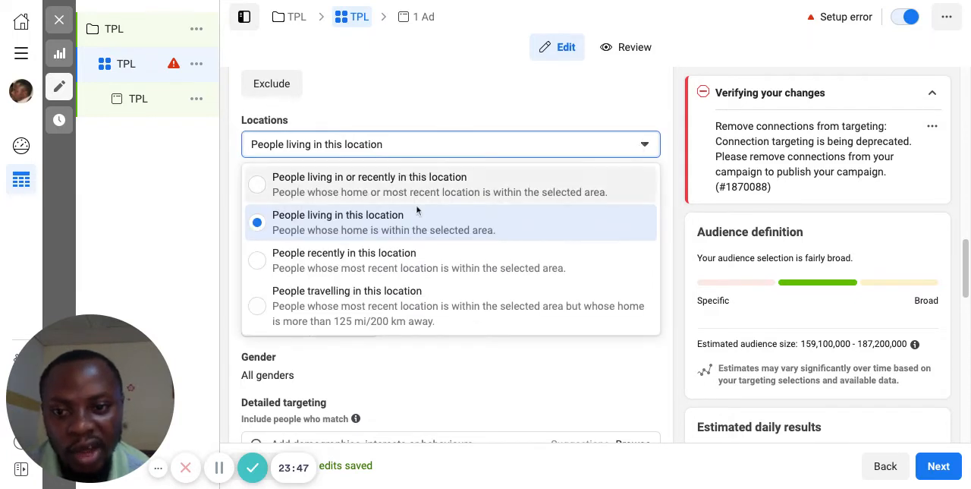
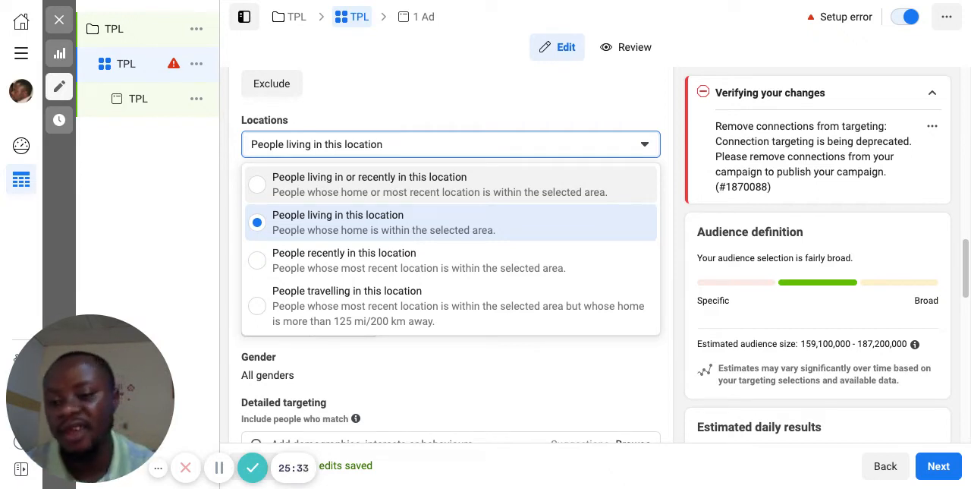
Step: Target people living in this location and remove United States from the audience's locations
{"action": "left_click", "coordinate": [334, 229]}
{"action": "scroll", "coordinate": [402, 189], "scroll_direction": "down", "scroll_amount": 1}
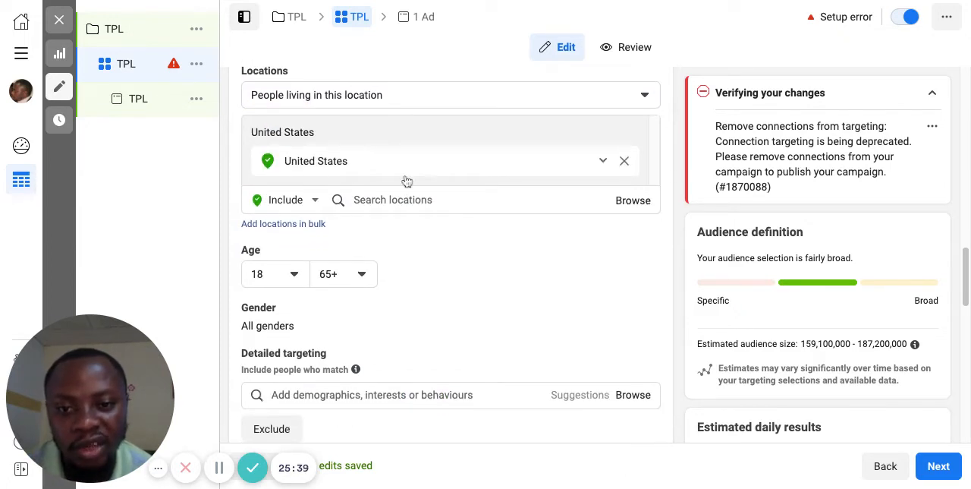
{"action": "left_click", "coordinate": [625, 162]}
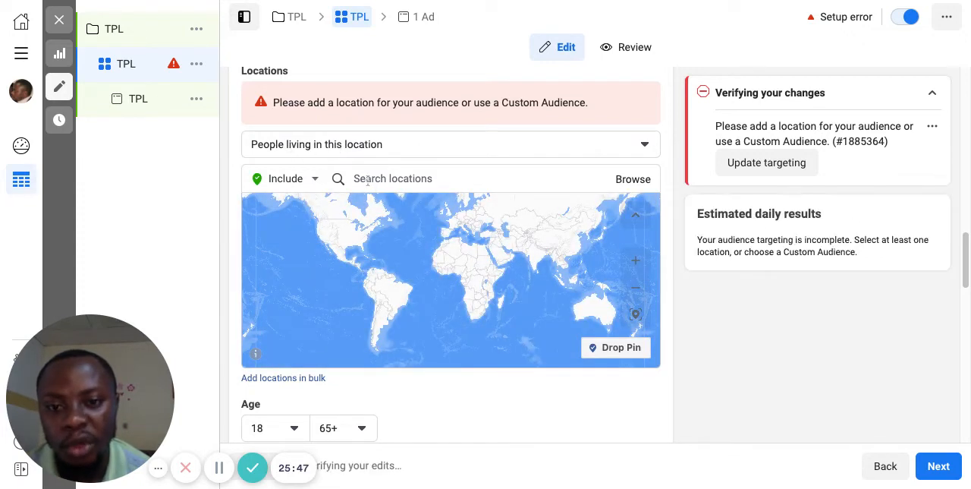
Step: Add the country Cameroon as an included location for the audience
{"action": "left_click", "coordinate": [365, 178]}
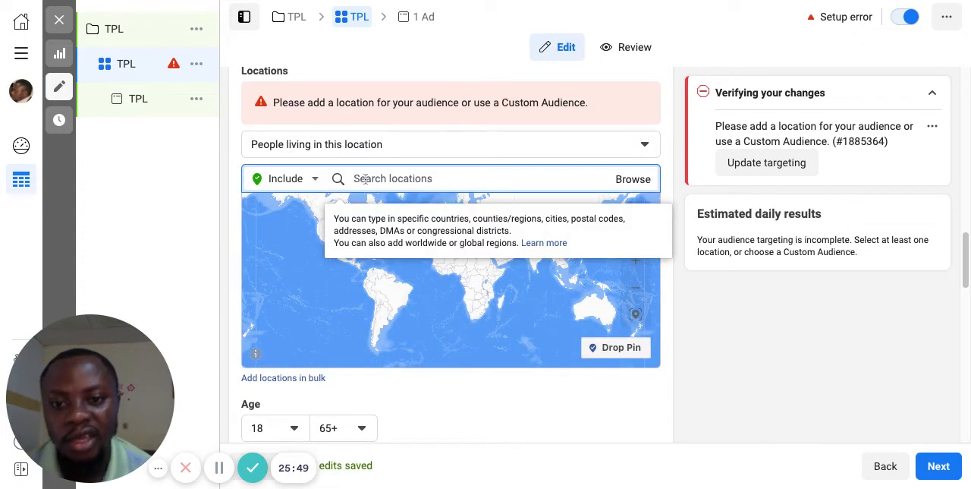
{"action": "type", "text": "CAm"}
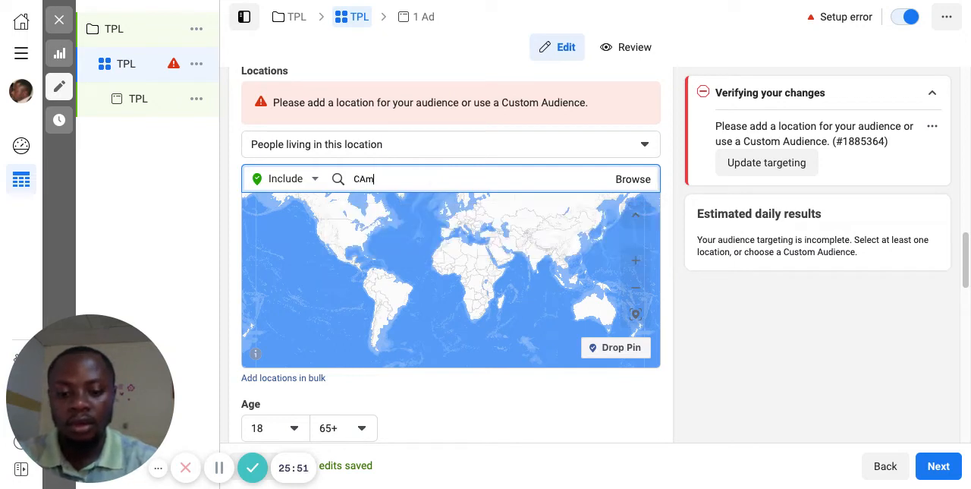
{"action": "type", "text": "eroon"}
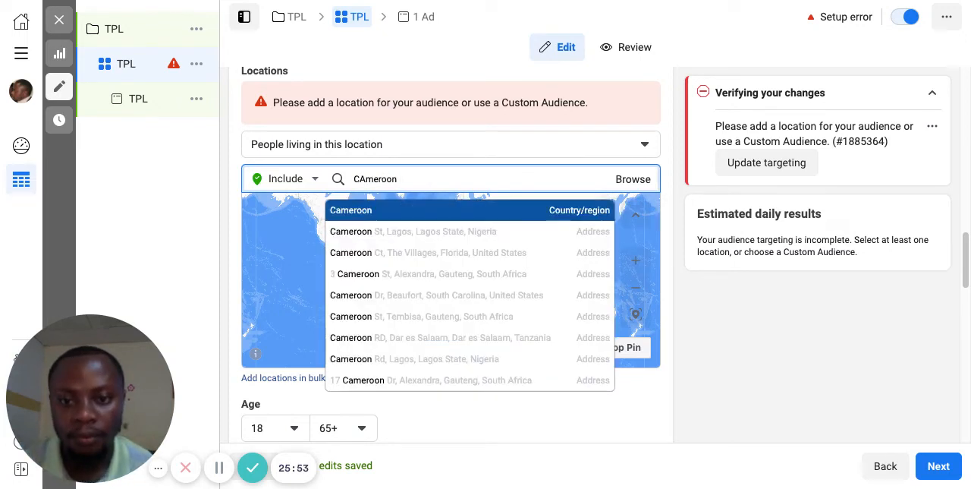
{"action": "double_click", "coordinate": [367, 181]}
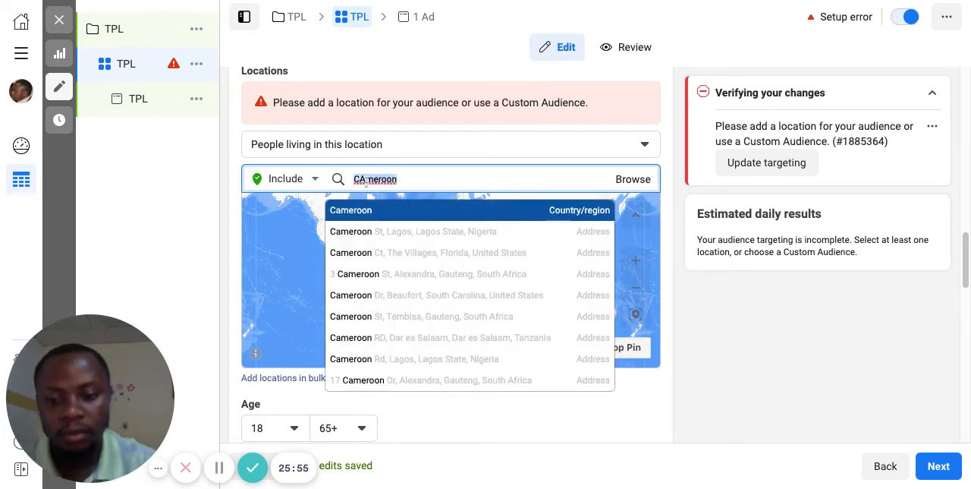
{"action": "key", "text": "BackSpace"}
{"action": "type", "text": "a"}
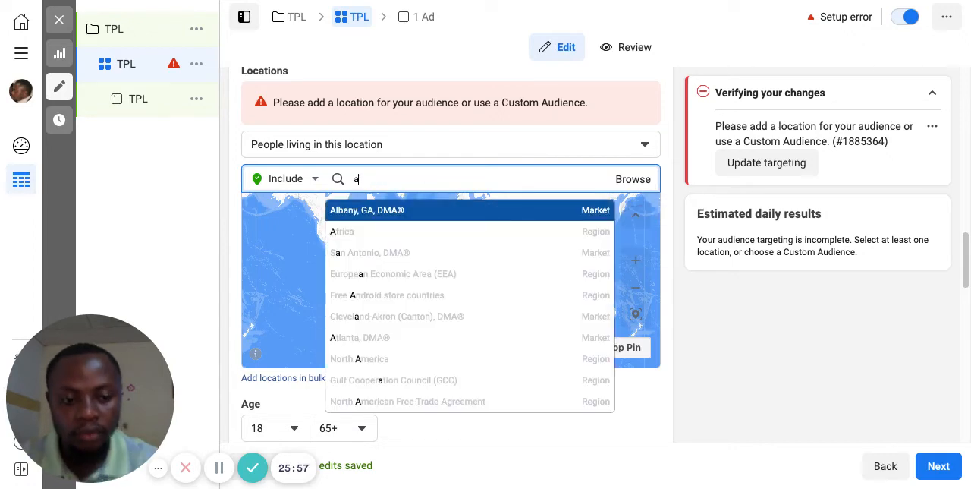
{"action": "key", "text": "BackSpace"}
{"action": "type", "text": "cameroon"}
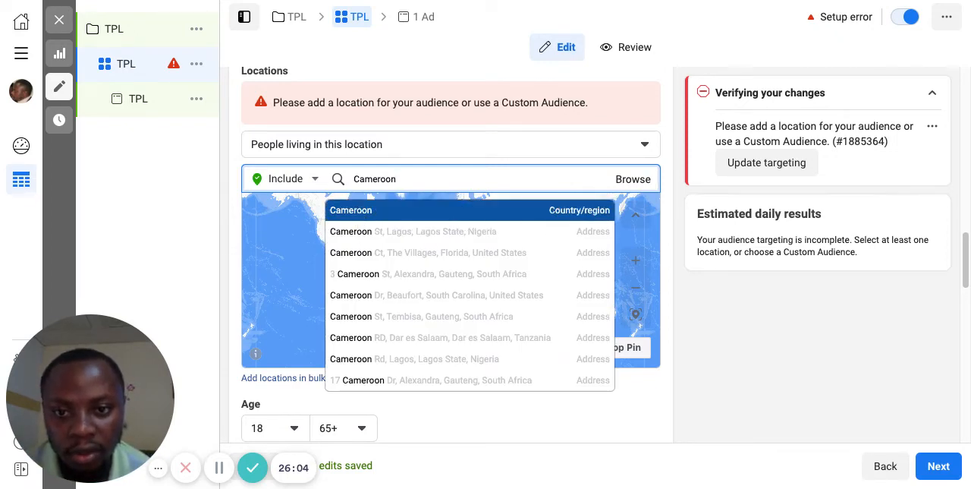
{"action": "left_click", "coordinate": [360, 216]}
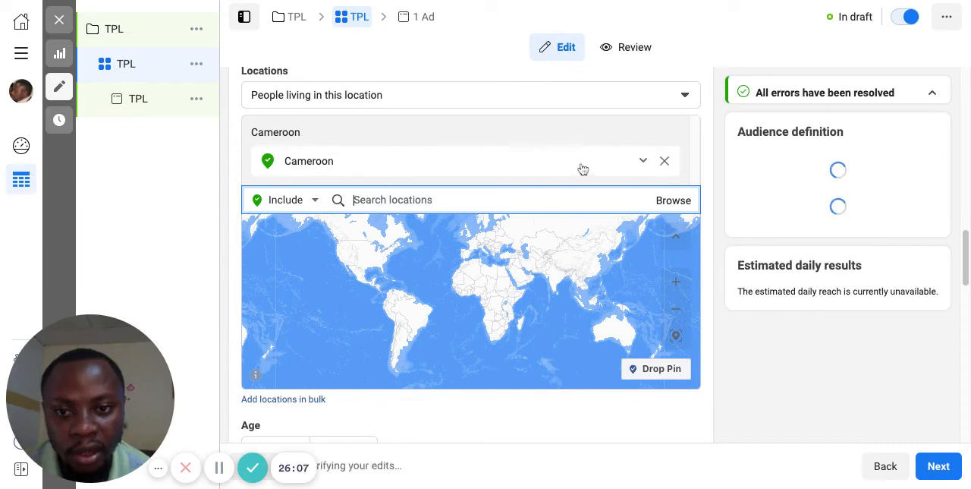
Step: Limit the Cameroon location to only include cities and check the population size range used for them
{"action": "scroll", "coordinate": [581, 168], "scroll_direction": "down", "scroll_amount": 1}
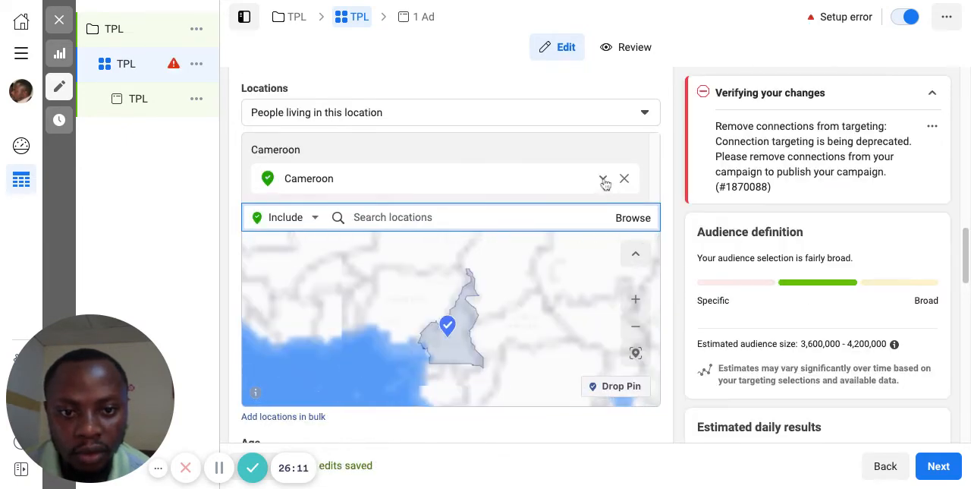
{"action": "left_click", "coordinate": [604, 181]}
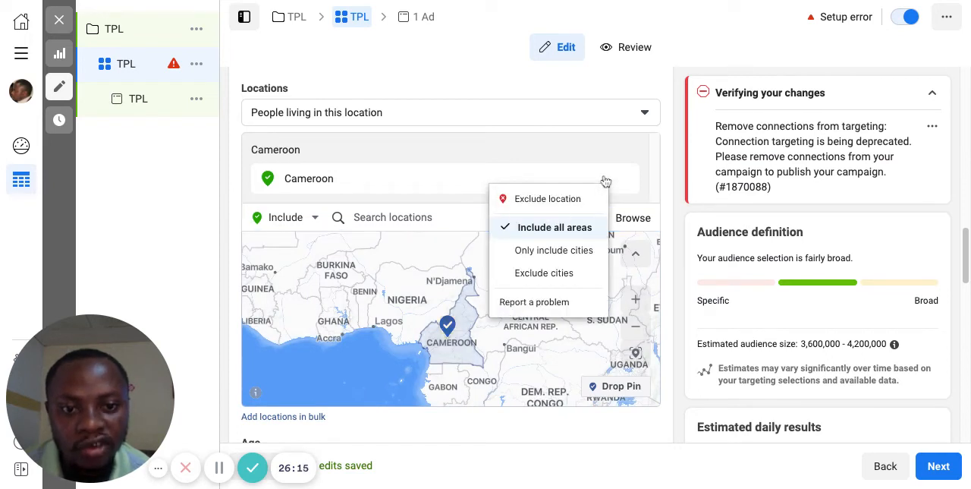
{"action": "left_click", "coordinate": [552, 180]}
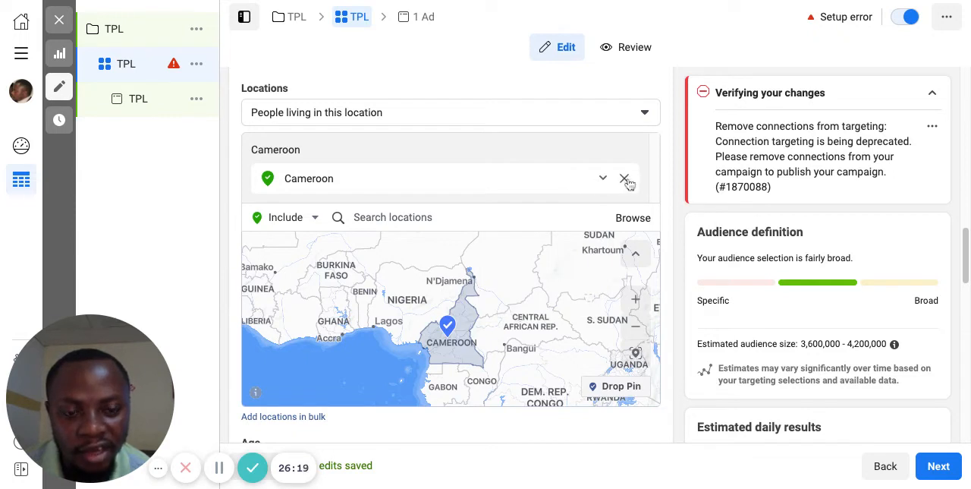
{"action": "left_click", "coordinate": [602, 179]}
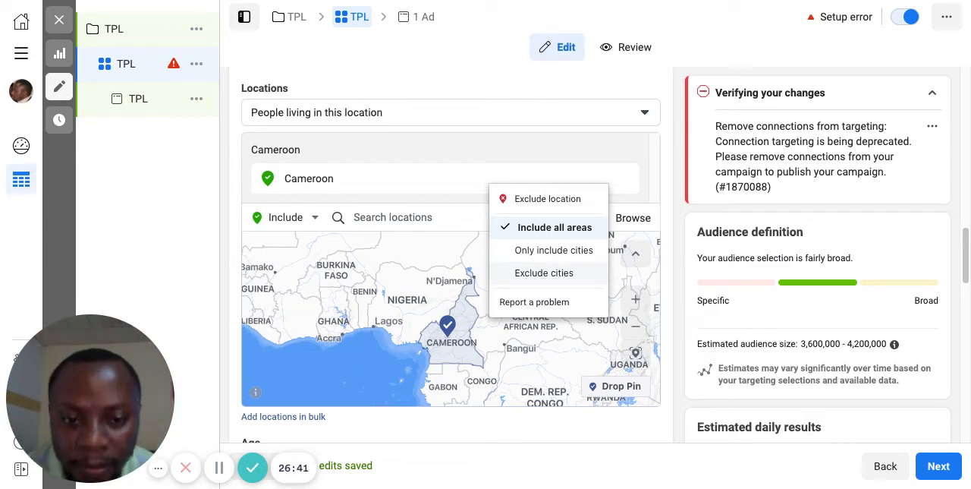
{"action": "left_click", "coordinate": [554, 250]}
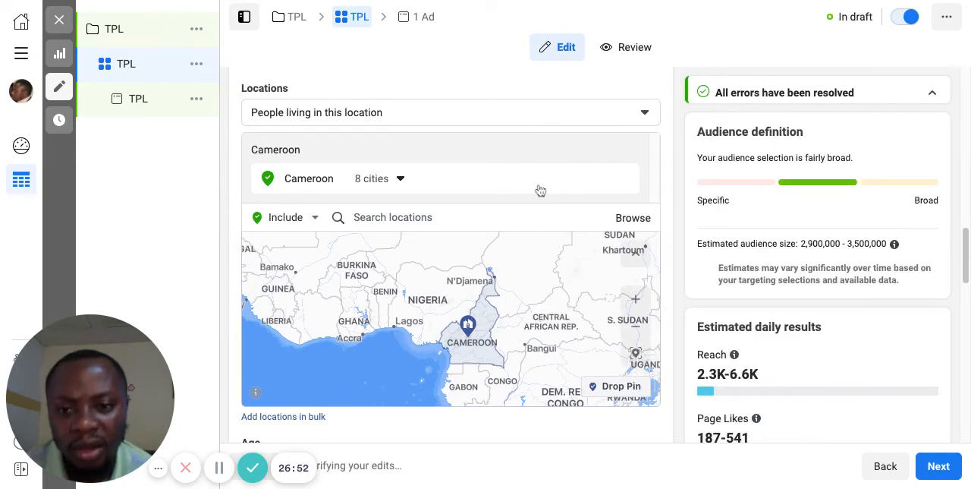
{"action": "left_click", "coordinate": [397, 182]}
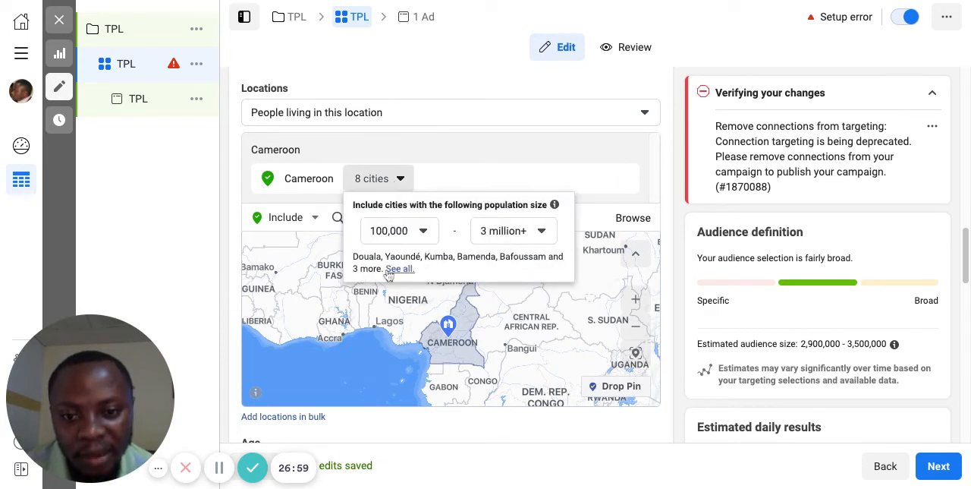
{"action": "left_click", "coordinate": [401, 179]}
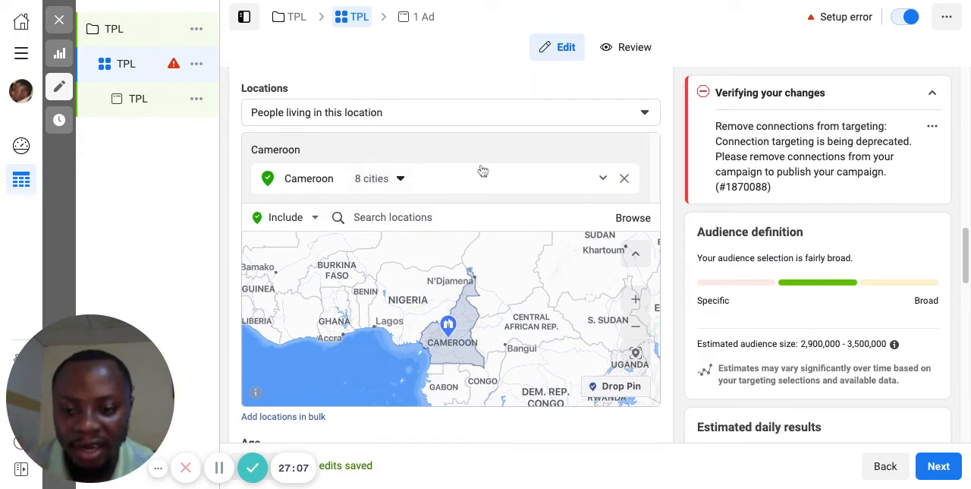
Step: Set the audience's age range to a minimum of 25 and a maximum of 45
{"action": "scroll", "coordinate": [482, 171], "scroll_direction": "down", "scroll_amount": 3}
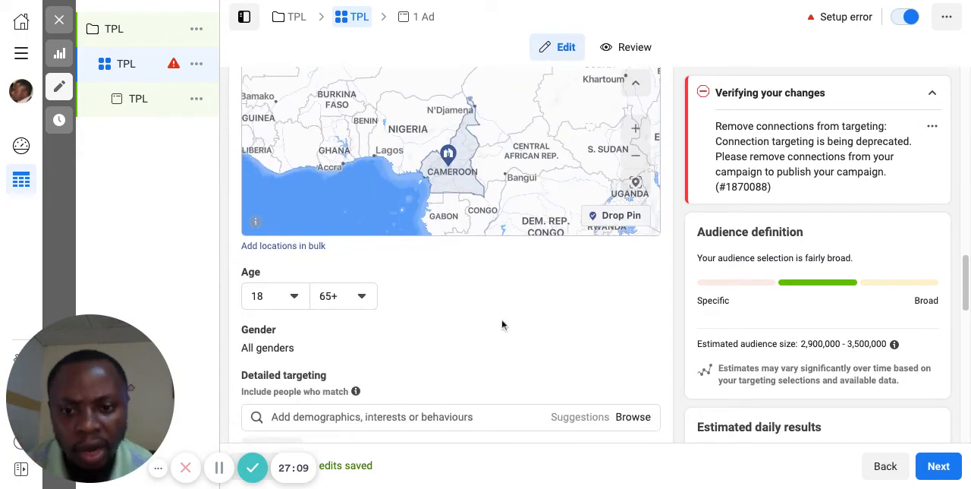
{"action": "scroll", "coordinate": [502, 319], "scroll_direction": "down", "scroll_amount": 1}
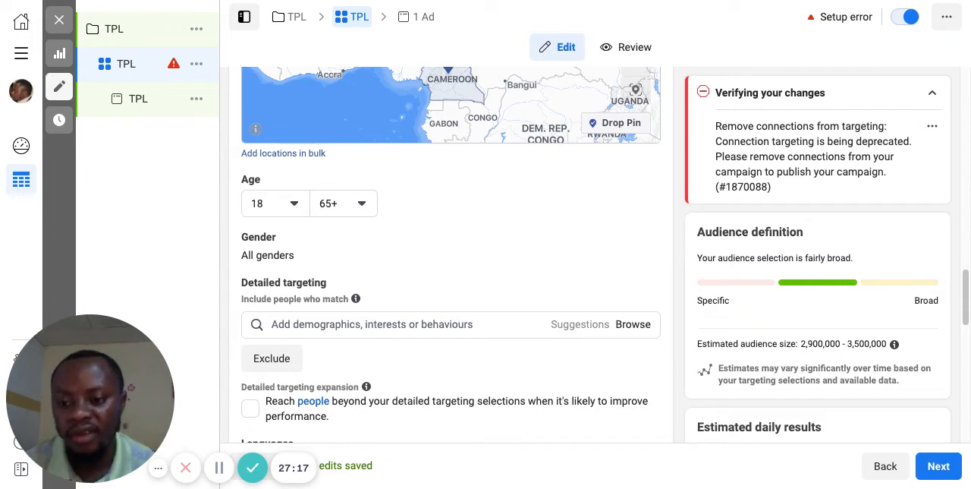
{"action": "left_click", "coordinate": [294, 205]}
{"action": "scroll", "coordinate": [303, 347], "scroll_direction": "down", "scroll_amount": 5}
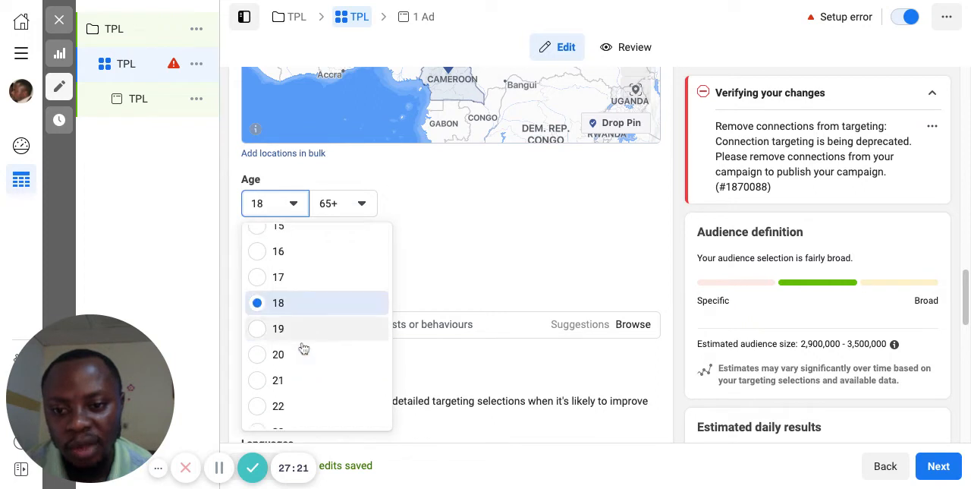
{"action": "scroll", "coordinate": [291, 284], "scroll_direction": "up", "scroll_amount": 3}
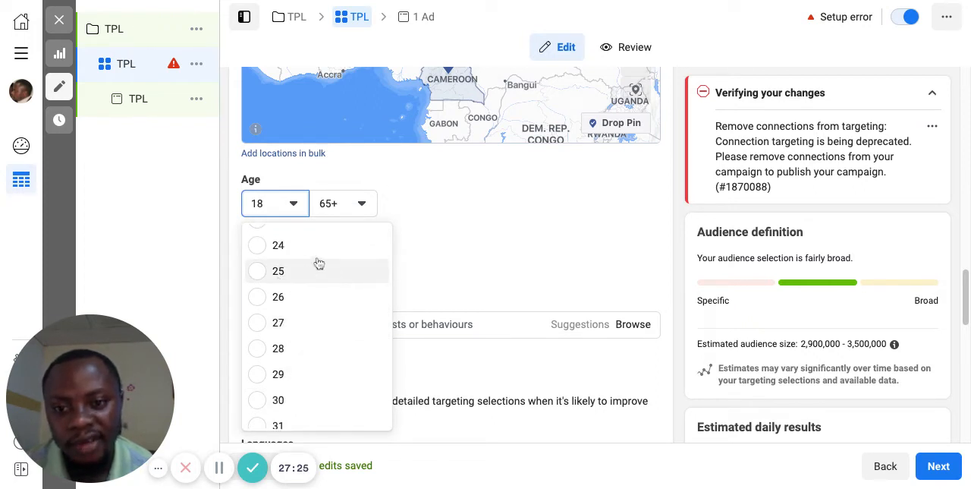
{"action": "left_click", "coordinate": [262, 272]}
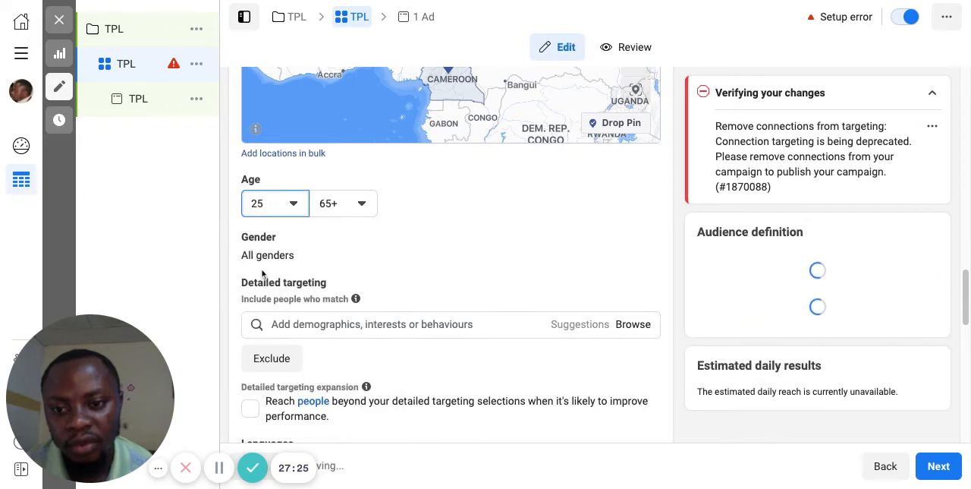
{"action": "left_click", "coordinate": [361, 208]}
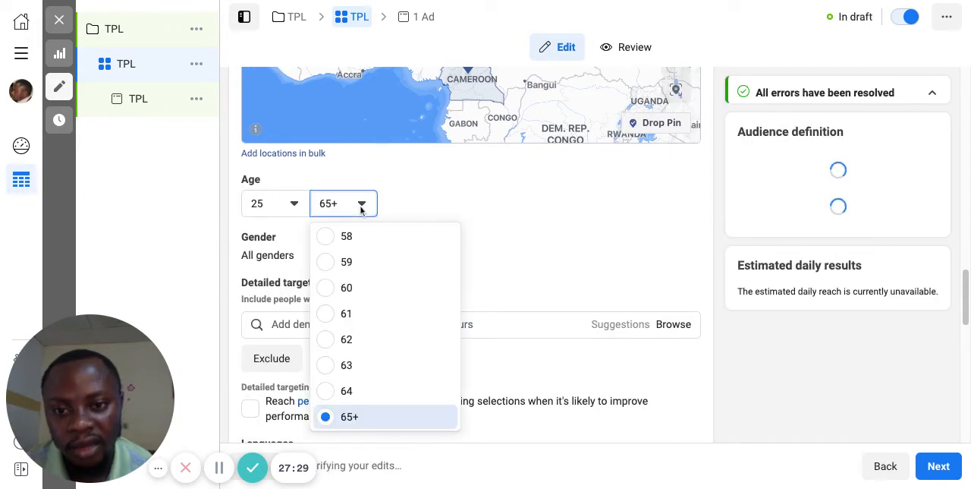
{"action": "scroll", "coordinate": [369, 310], "scroll_direction": "up", "scroll_amount": 3}
{"action": "scroll", "coordinate": [369, 311], "scroll_direction": "up", "scroll_amount": 5}
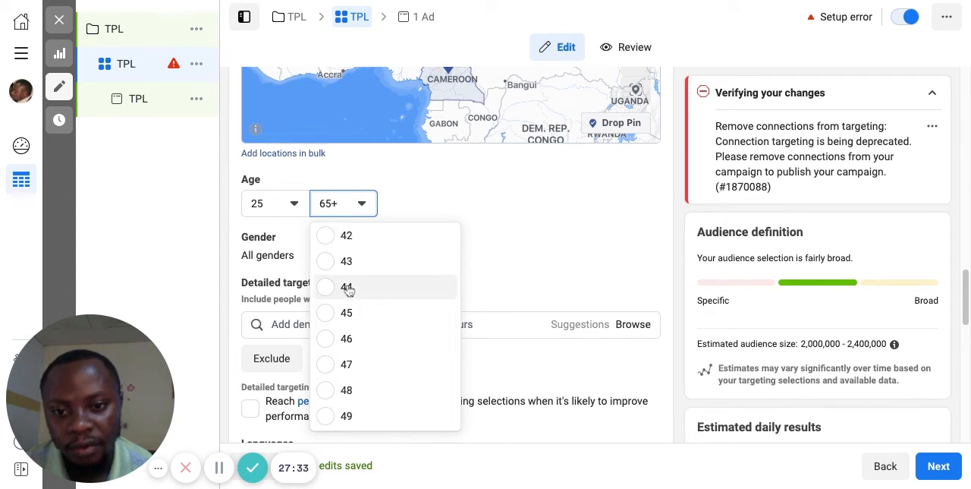
{"action": "left_click", "coordinate": [334, 319]}
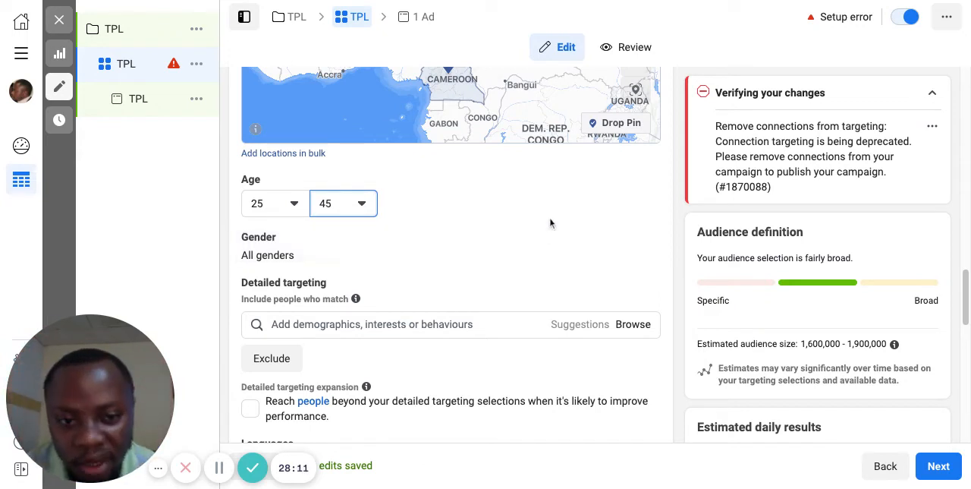
Step: Search the detailed targeting for Cakes and look at its browsable categories and suggestions
{"action": "scroll", "coordinate": [548, 220], "scroll_direction": "down", "scroll_amount": 3}
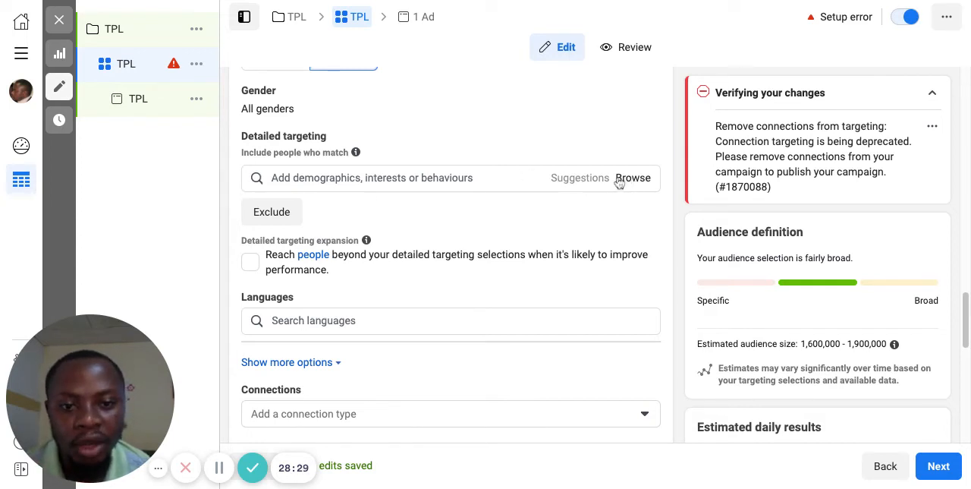
{"action": "scroll", "coordinate": [592, 179], "scroll_direction": "down", "scroll_amount": 1}
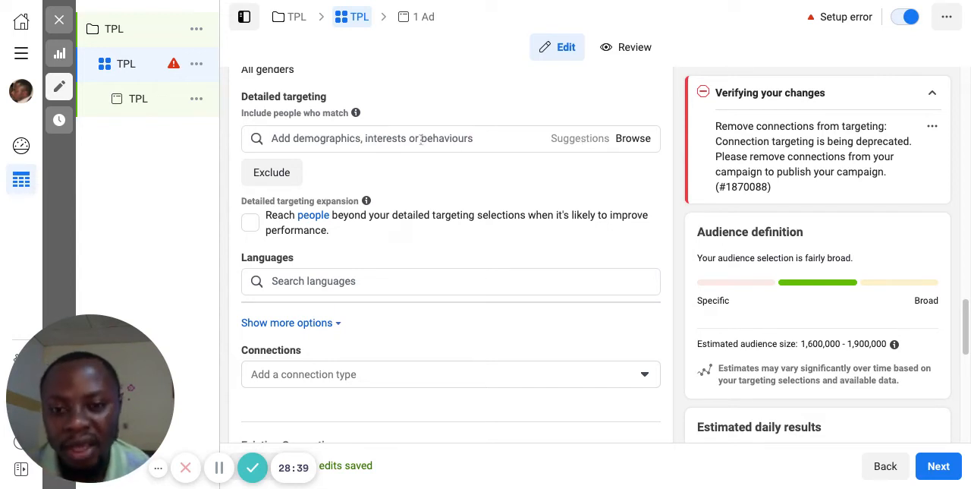
{"action": "left_click", "coordinate": [342, 136]}
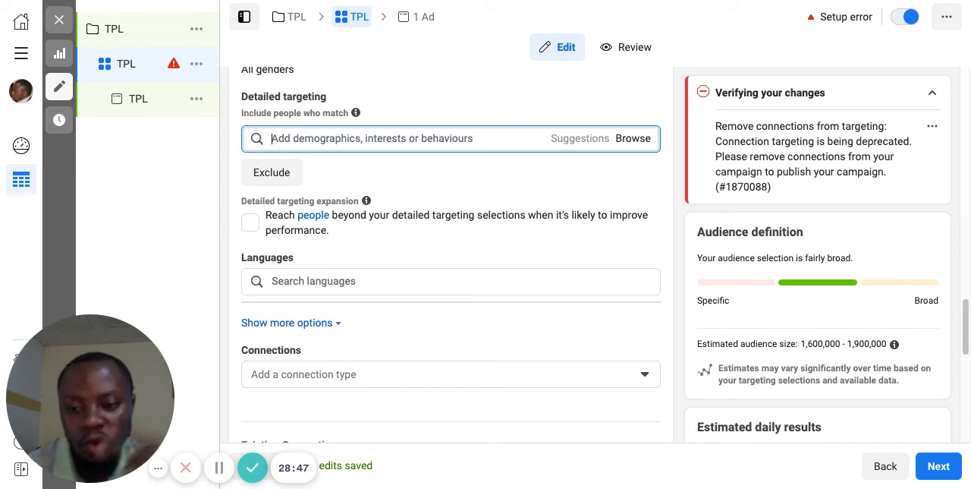
{"action": "type", "text": "Cakes"}
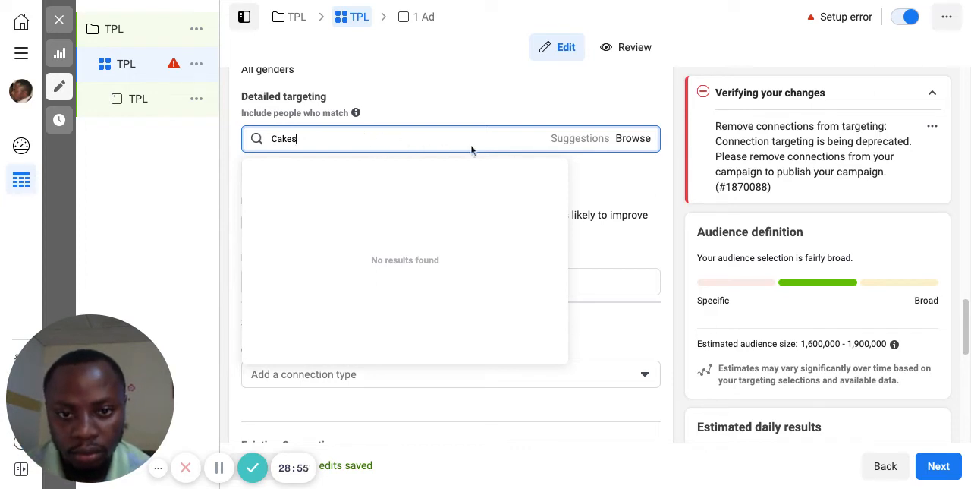
{"action": "left_click", "coordinate": [631, 138]}
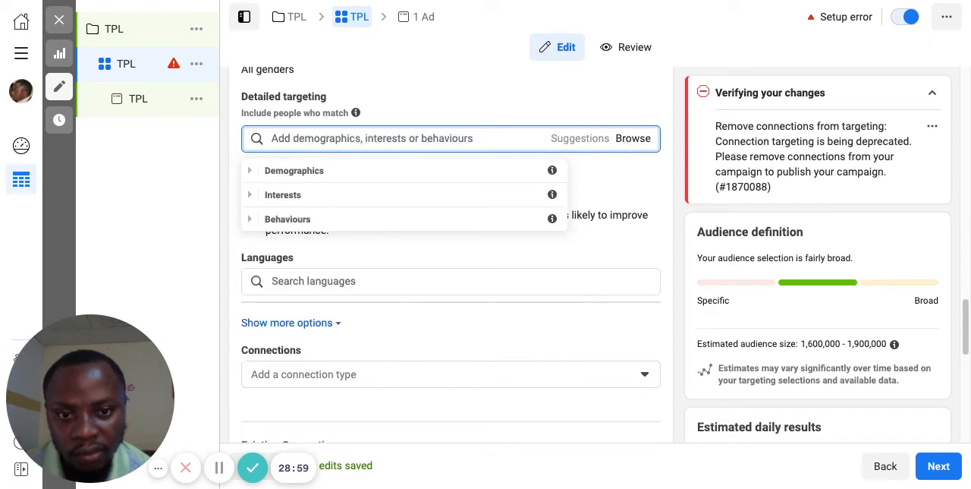
{"action": "left_click", "coordinate": [588, 139]}
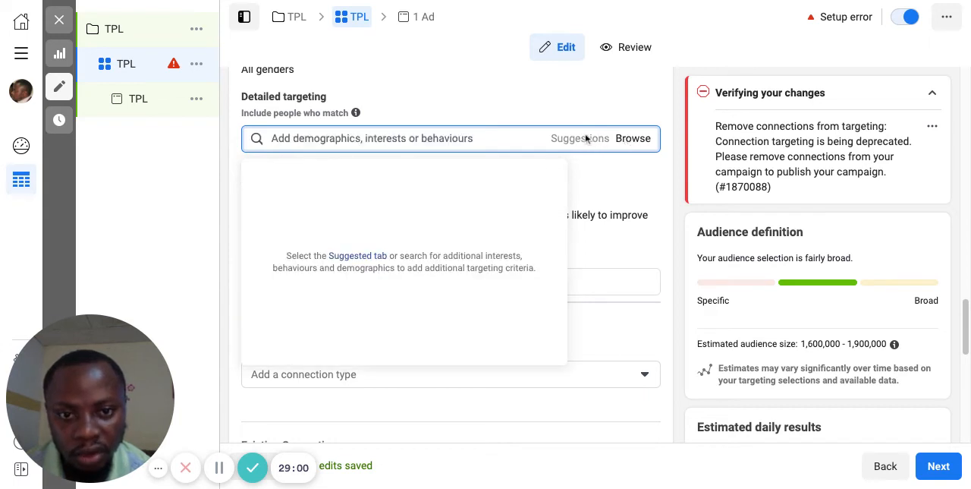
Step: Search the detailed targeting for cake and add the Cake interest to the audience
{"action": "left_click", "coordinate": [372, 138]}
{"action": "type", "text": "cake"}
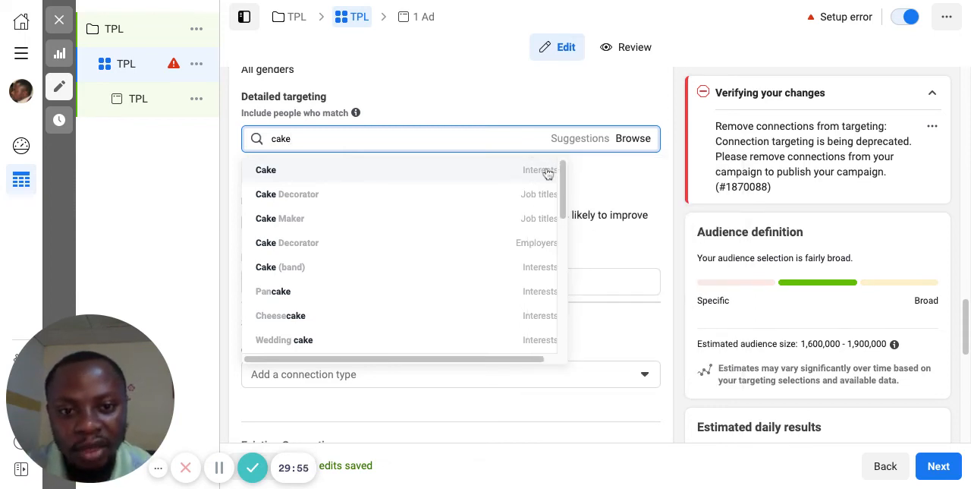
{"action": "left_click", "coordinate": [548, 173]}
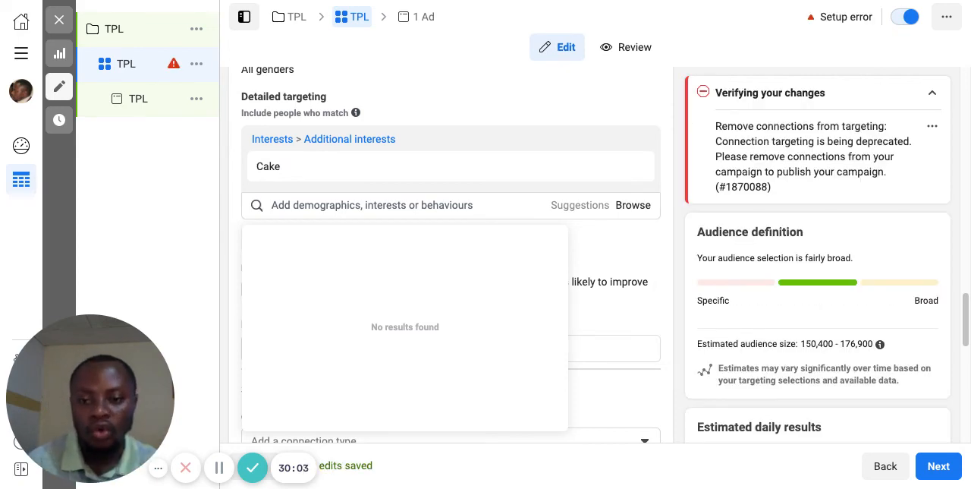
{"action": "left_click", "coordinate": [438, 169]}
Step: Review the audience's detailed targeting expansion, languages and connections settings below the Cake interest
{"action": "scroll", "coordinate": [476, 207], "scroll_direction": "down", "scroll_amount": 1}
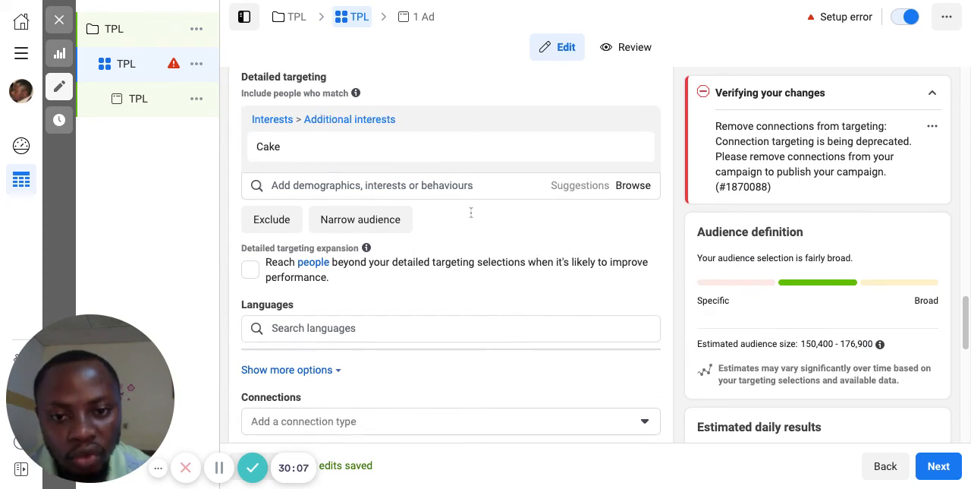
{"action": "scroll", "coordinate": [470, 213], "scroll_direction": "down", "scroll_amount": 1}
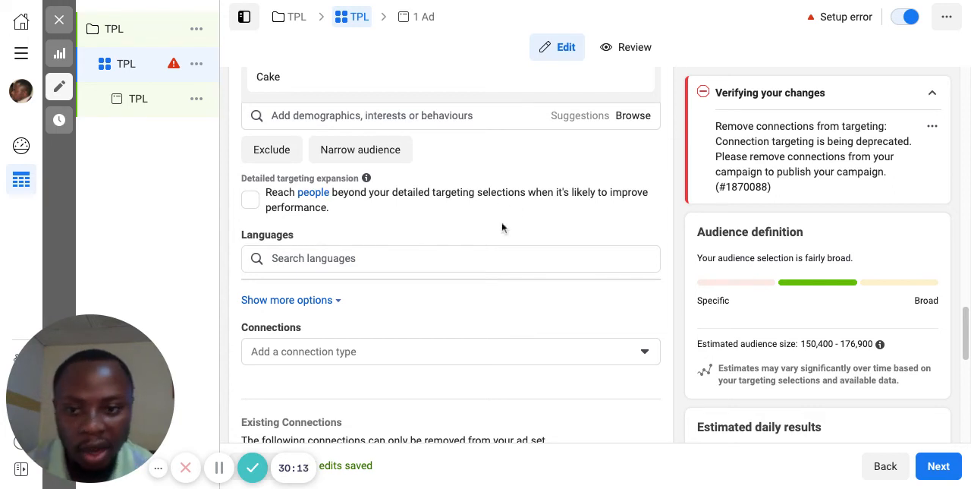
{"action": "scroll", "coordinate": [460, 285], "scroll_direction": "down", "scroll_amount": 2}
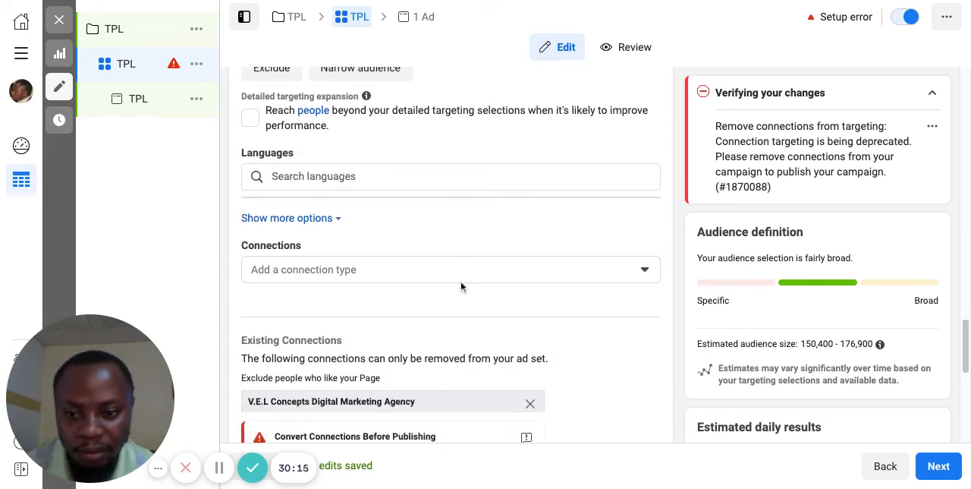
{"action": "scroll", "coordinate": [377, 194], "scroll_direction": "down", "scroll_amount": 1}
{"action": "scroll", "coordinate": [360, 172], "scroll_direction": "up", "scroll_amount": 1}
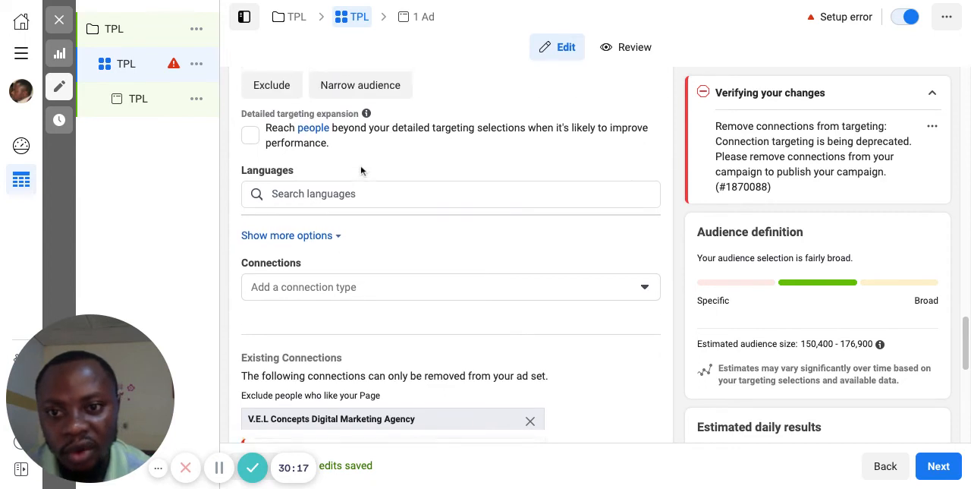
{"action": "scroll", "coordinate": [325, 196], "scroll_direction": "up", "scroll_amount": 1}
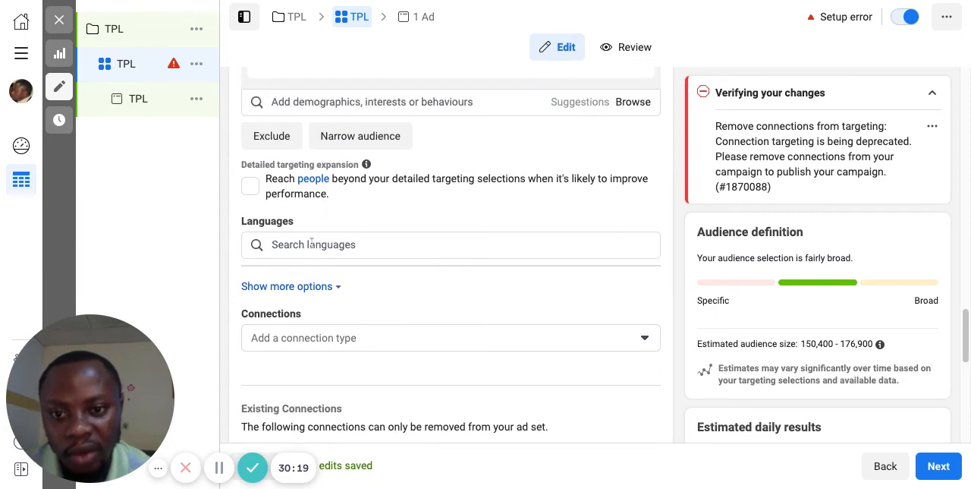
{"action": "scroll", "coordinate": [311, 244], "scroll_direction": "up", "scroll_amount": 1}
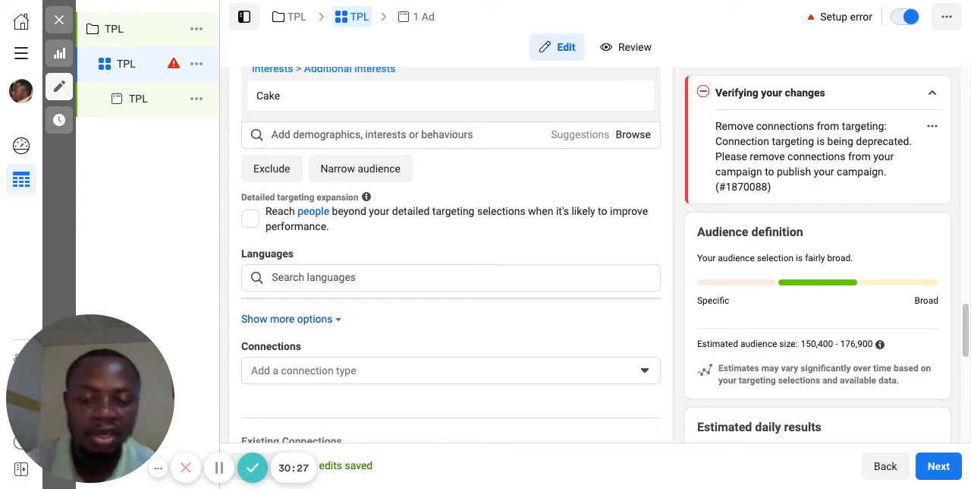
Step: Remove the existing connection that excludes people who like the V.E.L Concepts Digital Marketing Agency Page
{"action": "scroll", "coordinate": [461, 306], "scroll_direction": "down", "scroll_amount": 1}
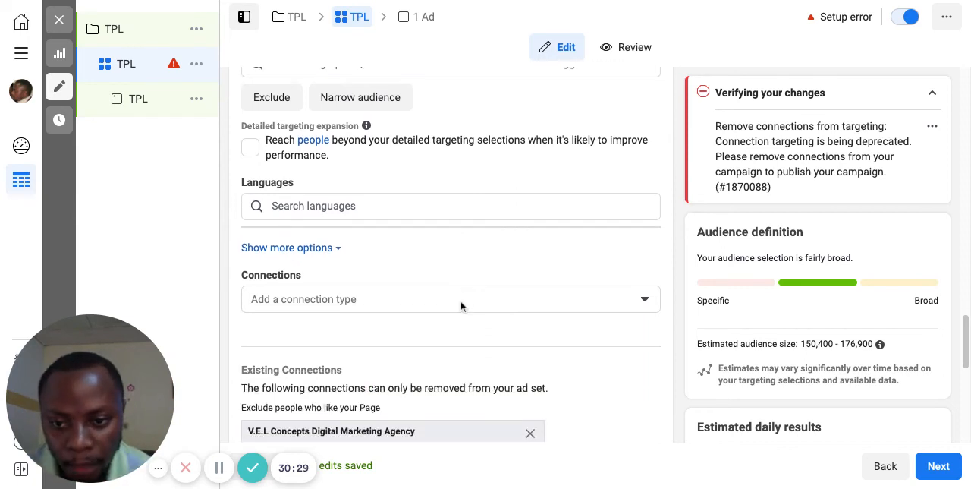
{"action": "scroll", "coordinate": [461, 306], "scroll_direction": "down", "scroll_amount": 1}
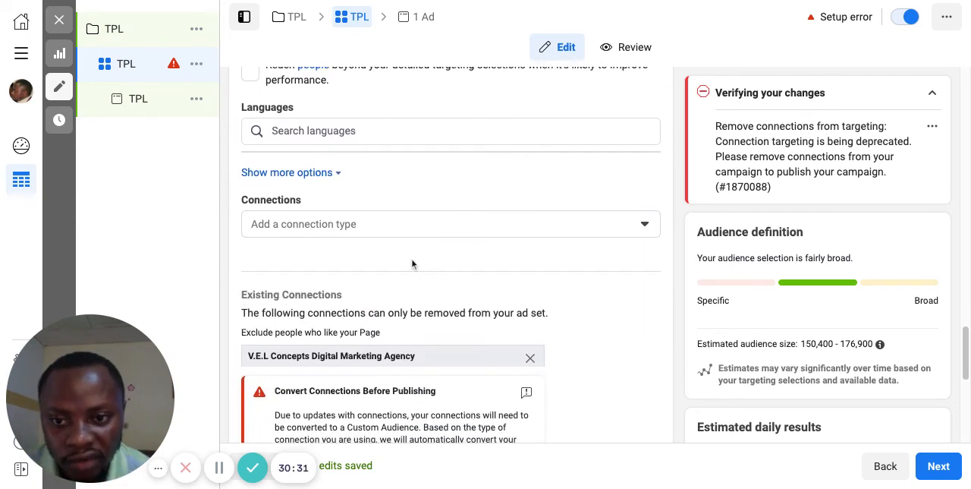
{"action": "scroll", "coordinate": [456, 285], "scroll_direction": "down", "scroll_amount": 2}
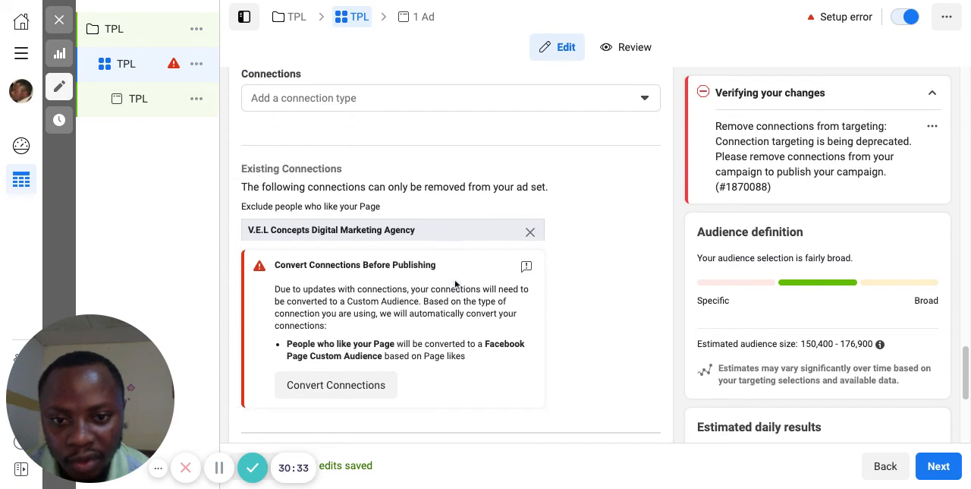
{"action": "scroll", "coordinate": [497, 267], "scroll_direction": "down", "scroll_amount": 1}
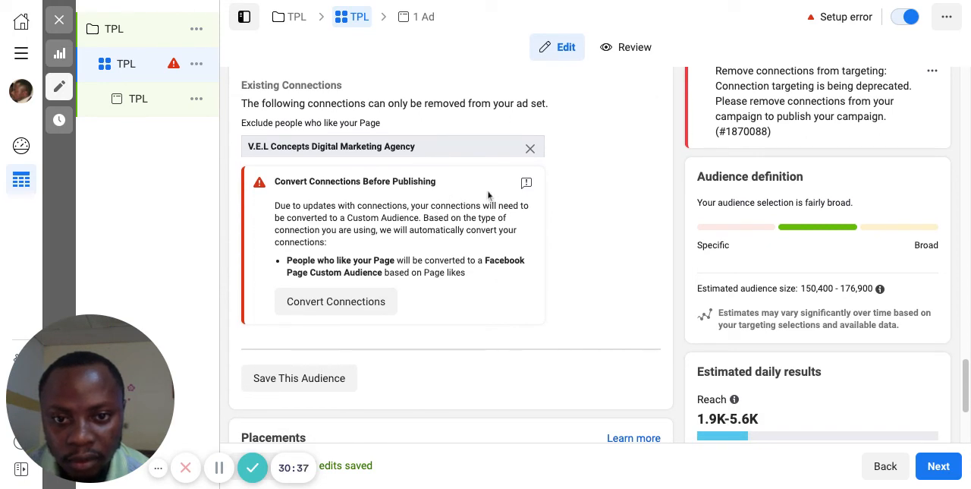
{"action": "scroll", "coordinate": [474, 277], "scroll_direction": "down", "scroll_amount": 1}
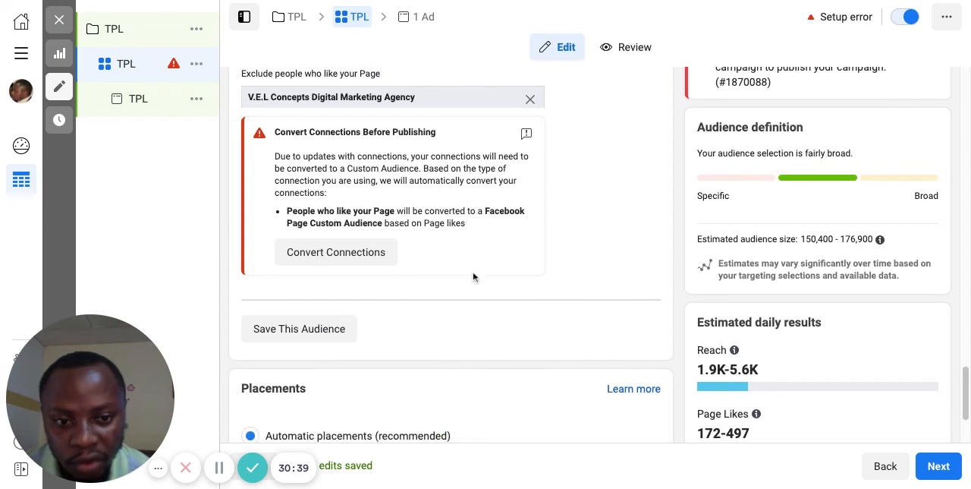
{"action": "scroll", "coordinate": [473, 276], "scroll_direction": "up", "scroll_amount": 1}
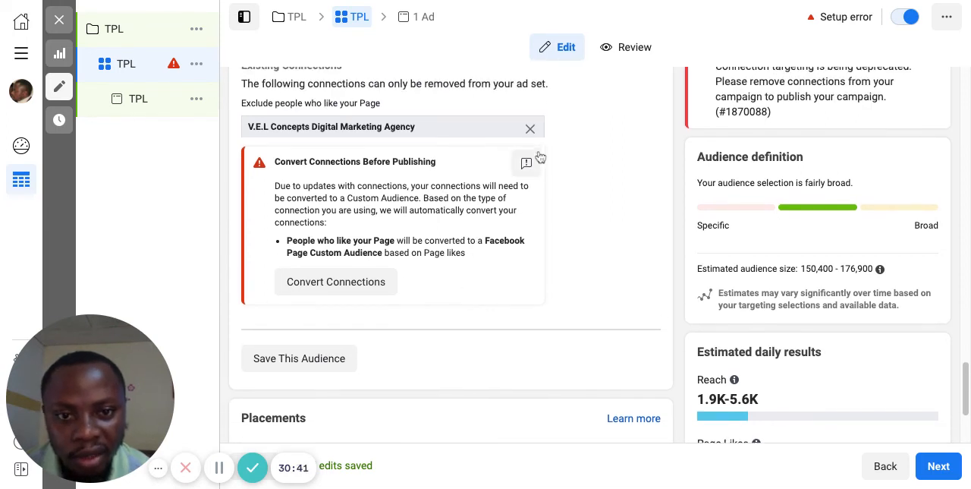
{"action": "left_click", "coordinate": [531, 130]}
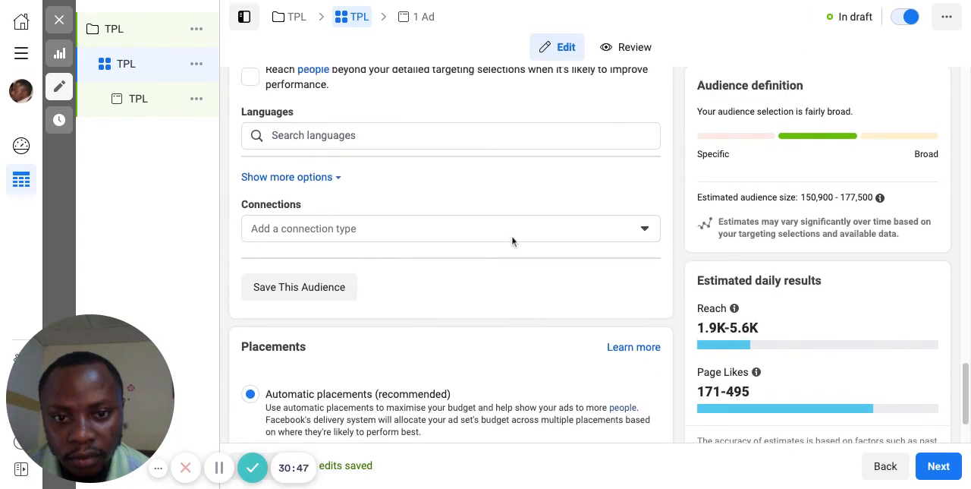
Step: Switch the ad set to manual placements and check its devices and platforms
{"action": "scroll", "coordinate": [505, 243], "scroll_direction": "down", "scroll_amount": 2}
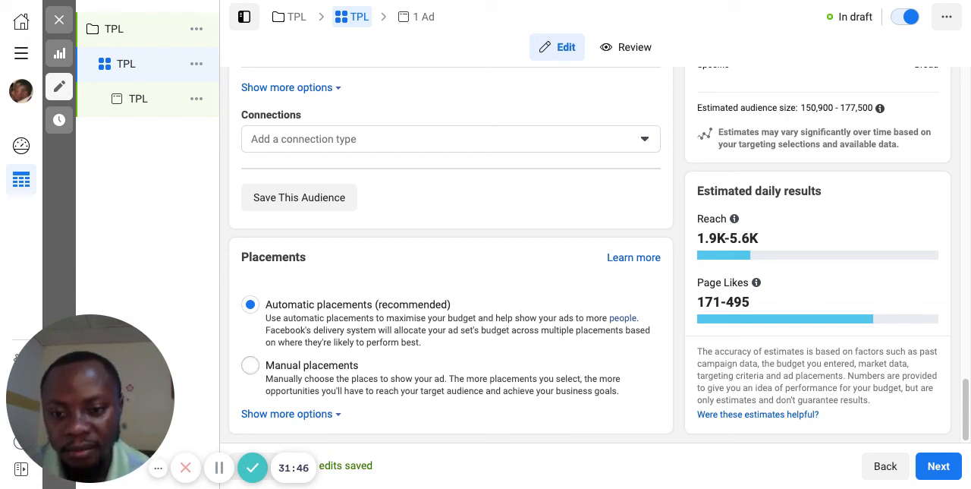
{"action": "left_click", "coordinate": [251, 365]}
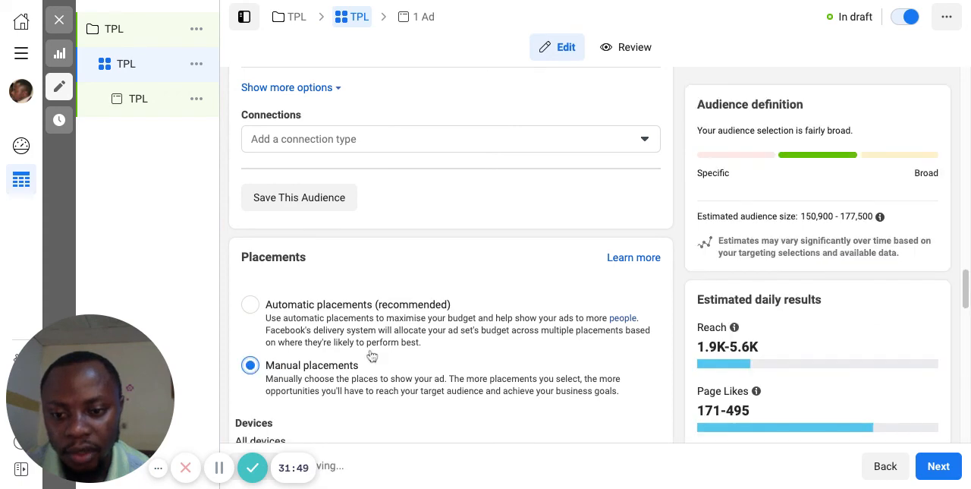
{"action": "scroll", "coordinate": [372, 356], "scroll_direction": "down", "scroll_amount": 3}
{"action": "scroll", "coordinate": [371, 357], "scroll_direction": "down", "scroll_amount": 3}
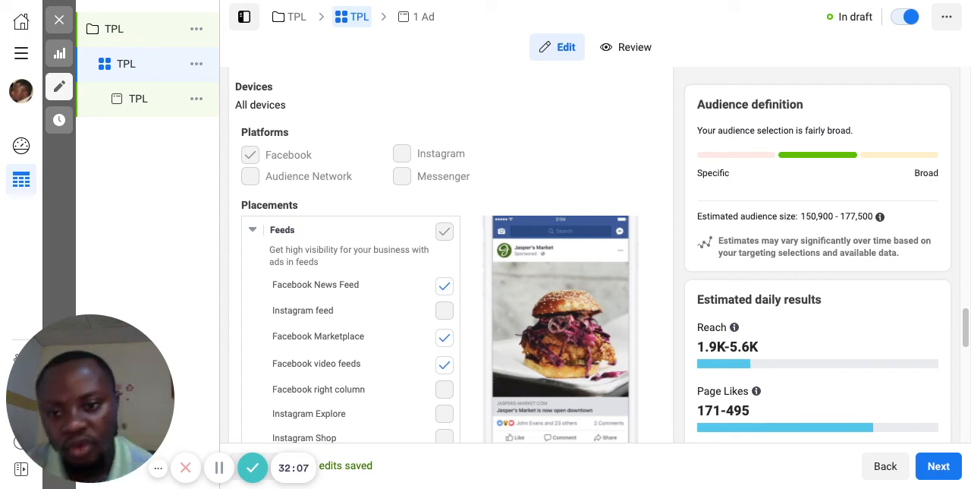
Step: Examine the placement list from Feeds, Stories and Reels through In-stream and Search to Apps and sites
{"action": "scroll", "coordinate": [367, 172], "scroll_direction": "down", "scroll_amount": 3}
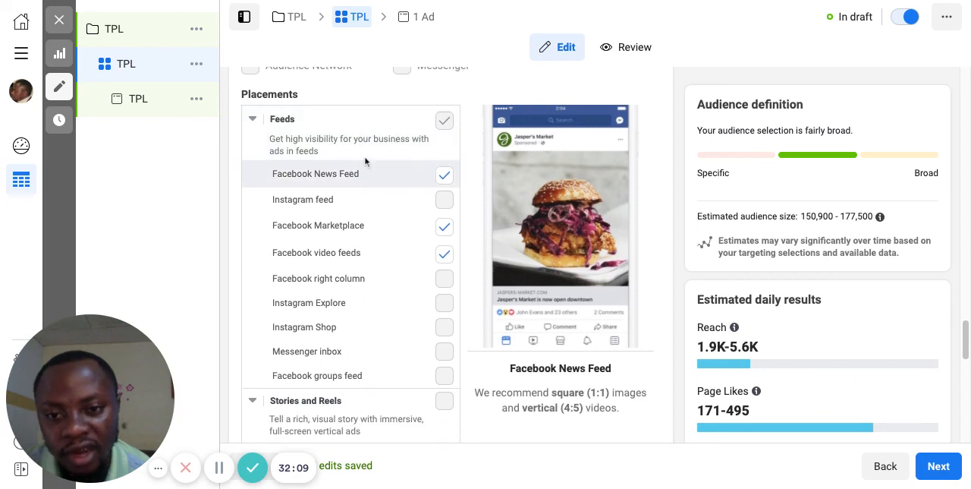
{"action": "scroll", "coordinate": [379, 250], "scroll_direction": "down", "scroll_amount": 1}
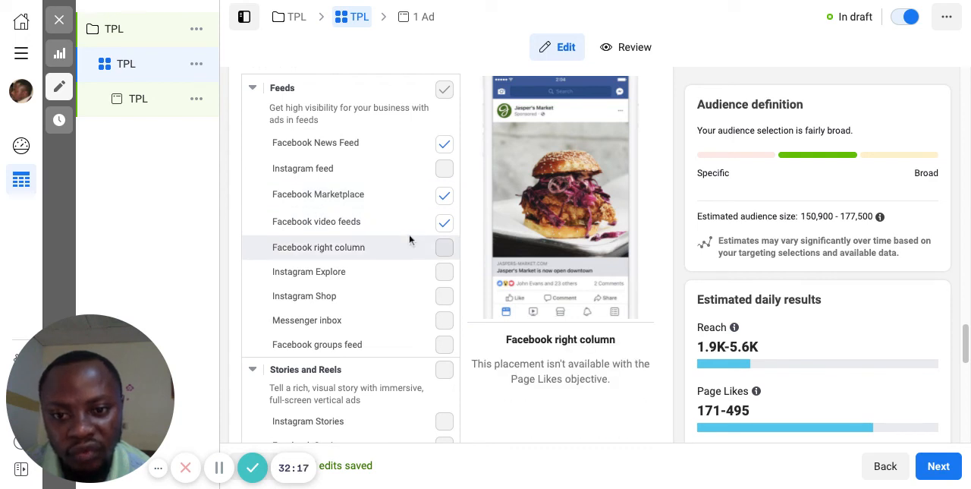
{"action": "scroll", "coordinate": [396, 275], "scroll_direction": "down", "scroll_amount": 4}
{"action": "scroll", "coordinate": [396, 274], "scroll_direction": "down", "scroll_amount": 1}
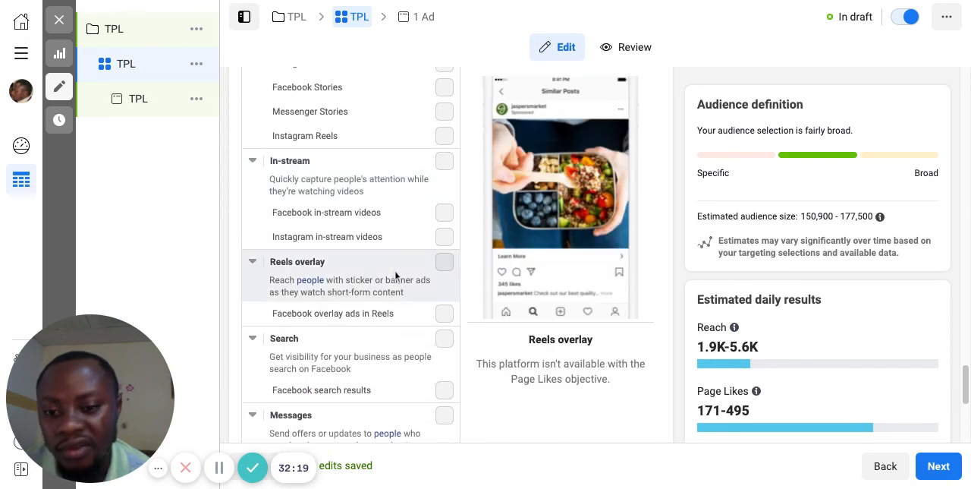
{"action": "scroll", "coordinate": [351, 275], "scroll_direction": "up", "scroll_amount": 2}
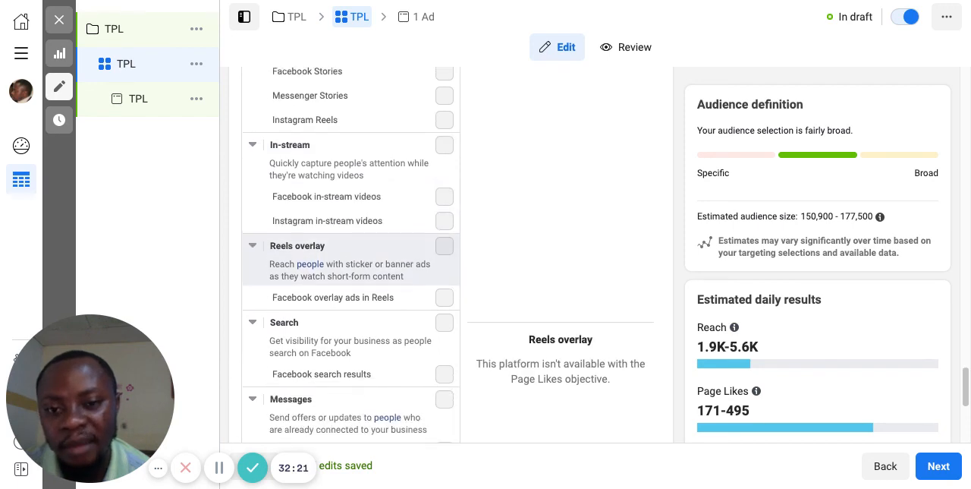
{"action": "scroll", "coordinate": [350, 275], "scroll_direction": "up", "scroll_amount": 3}
{"action": "scroll", "coordinate": [351, 265], "scroll_direction": "down", "scroll_amount": 8}
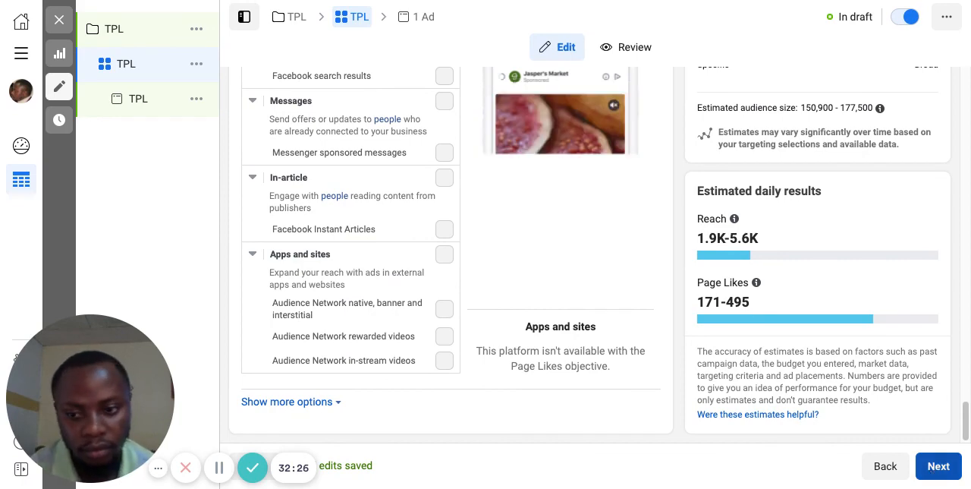
Step: Continue to the ad level and review the ad's name, Facebook Page identity and creative section
{"action": "left_click", "coordinate": [939, 466]}
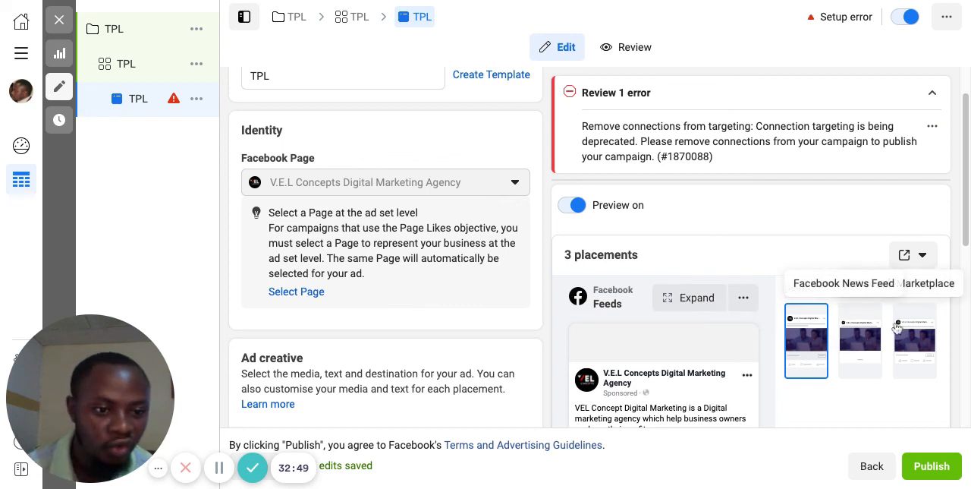
{"action": "scroll", "coordinate": [743, 362], "scroll_direction": "down", "scroll_amount": 1}
{"action": "scroll", "coordinate": [744, 362], "scroll_direction": "up", "scroll_amount": 1}
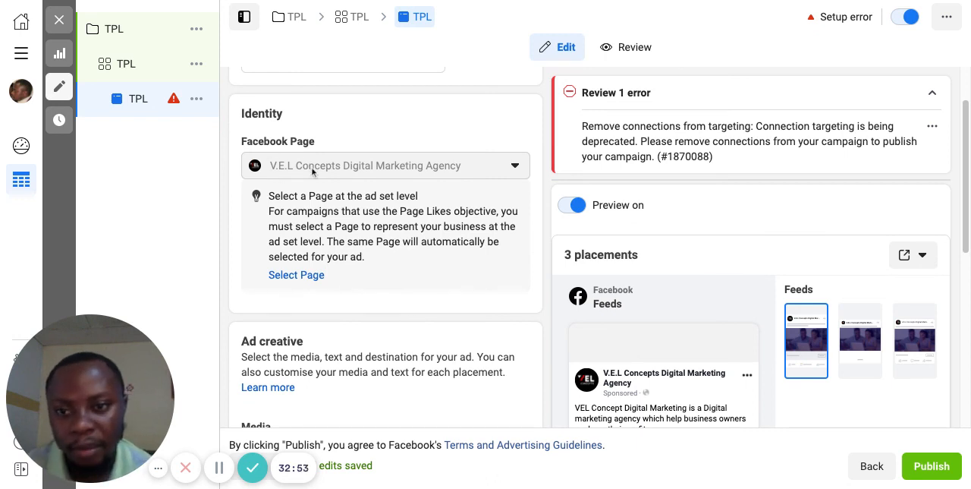
{"action": "scroll", "coordinate": [312, 169], "scroll_direction": "up", "scroll_amount": 2}
{"action": "scroll", "coordinate": [351, 275], "scroll_direction": "down", "scroll_amount": 5}
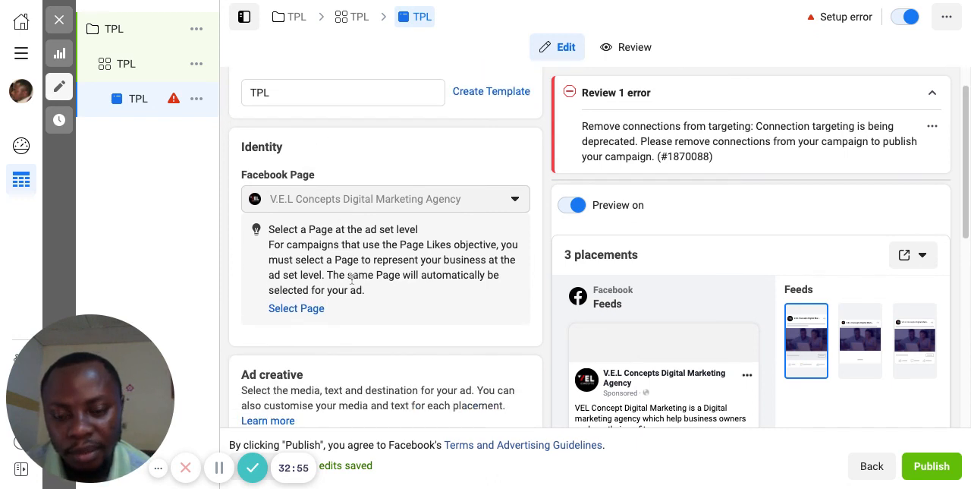
{"action": "scroll", "coordinate": [303, 258], "scroll_direction": "down", "scroll_amount": 4}
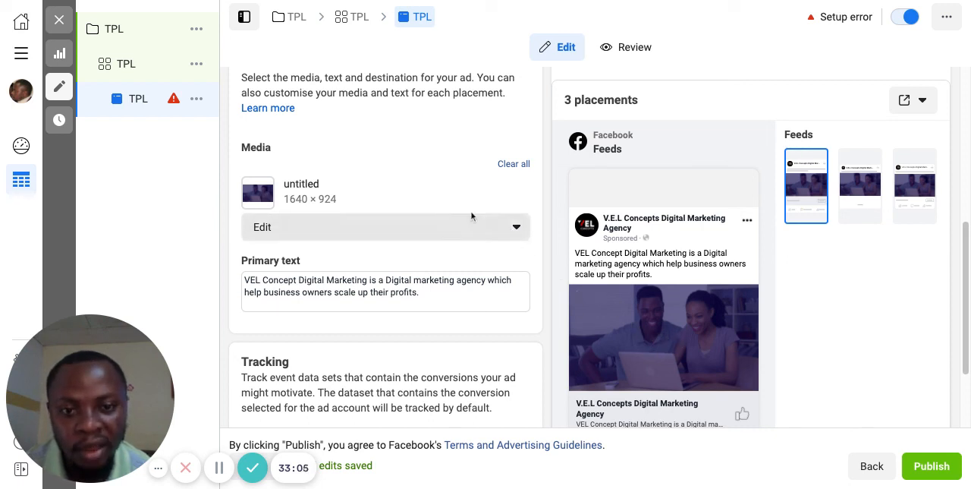
Step: Check the editing options for the ad's media and review its primary text, preview and tracking settings
{"action": "left_click", "coordinate": [517, 231]}
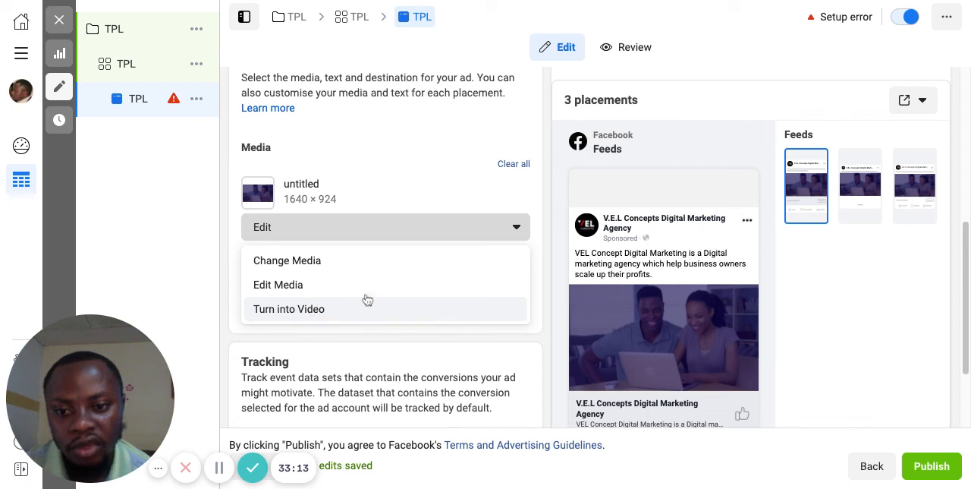
{"action": "left_click", "coordinate": [515, 228]}
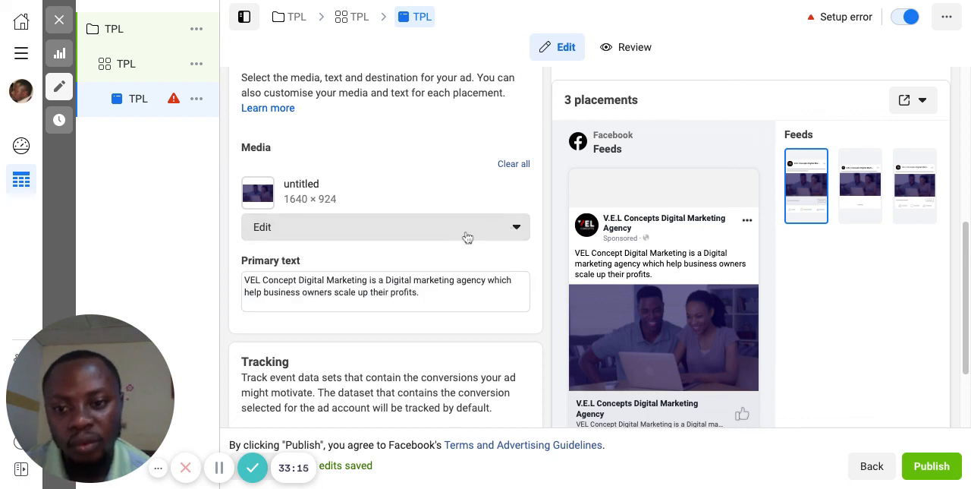
{"action": "scroll", "coordinate": [462, 238], "scroll_direction": "down", "scroll_amount": 3}
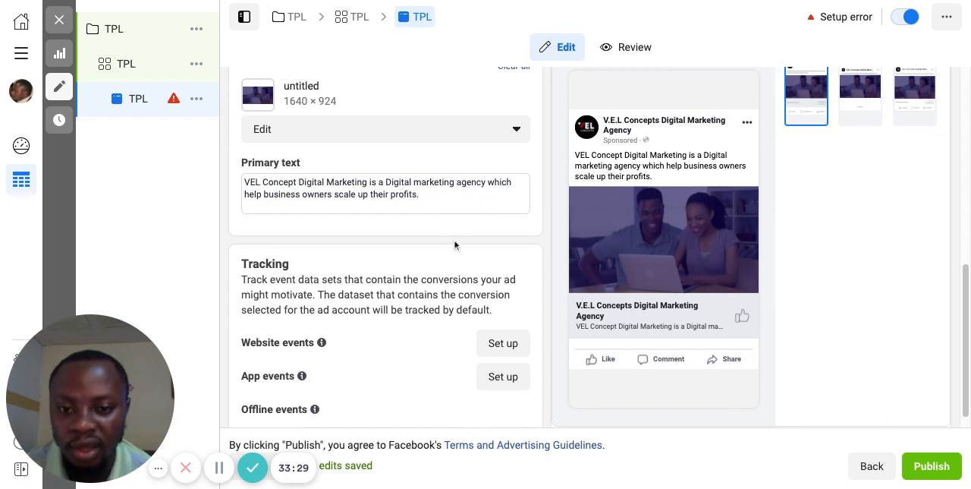
{"action": "scroll", "coordinate": [448, 262], "scroll_direction": "down", "scroll_amount": 1}
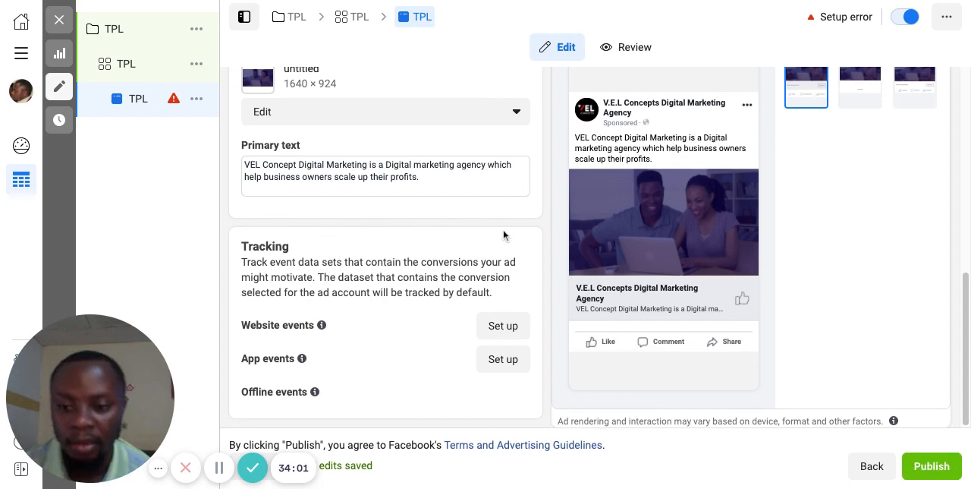
{"action": "scroll", "coordinate": [504, 235], "scroll_direction": "up", "scroll_amount": 7}
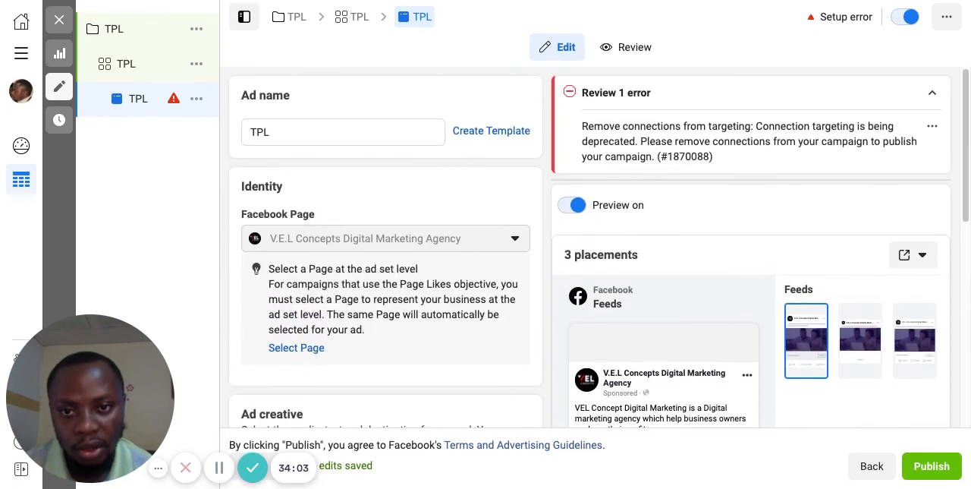